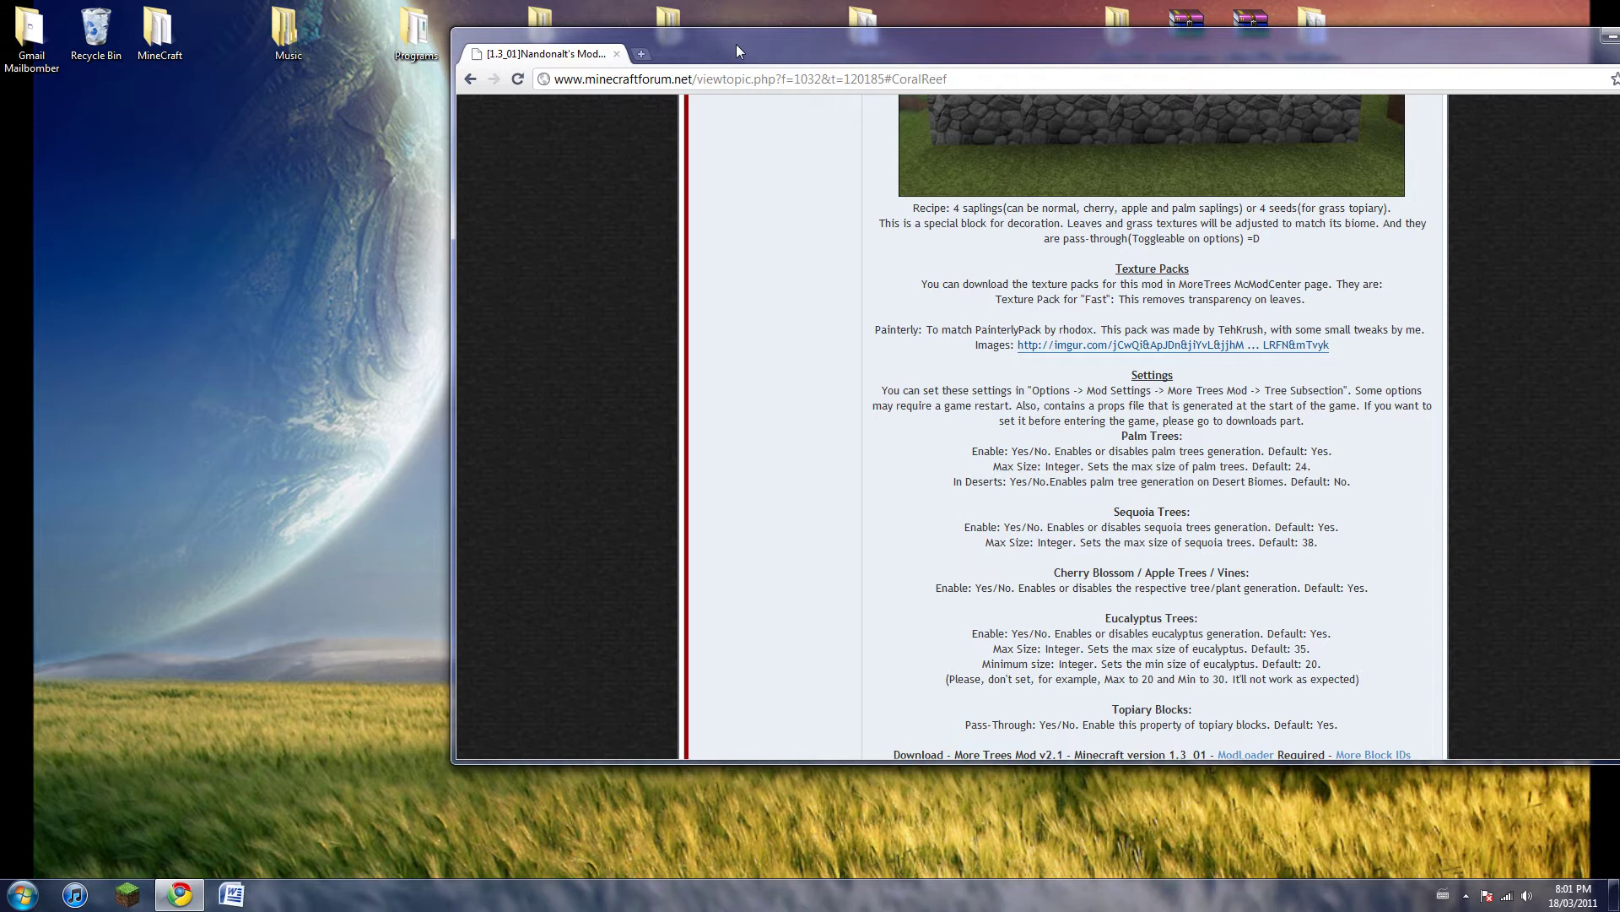
Maximize Chrome and scroll through the More Trees Mod v2.1 requirements and download links
{"action": "double_click", "coordinate": [736, 44]}
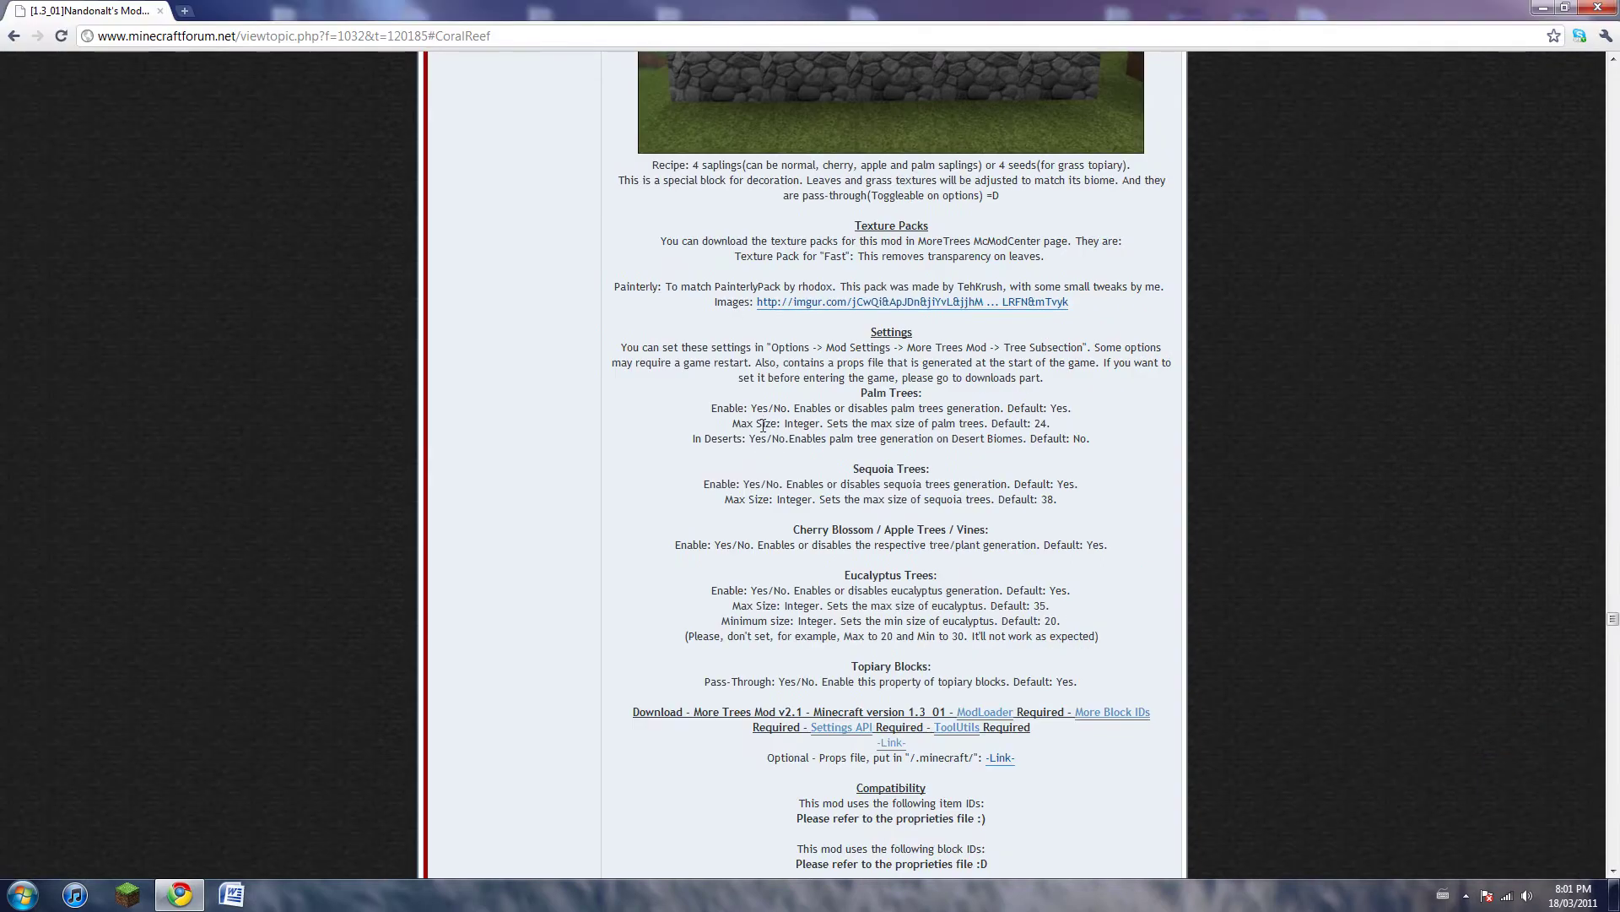
{"action": "scroll", "coordinate": [646, 316], "scroll_direction": "up", "scroll_amount": 2}
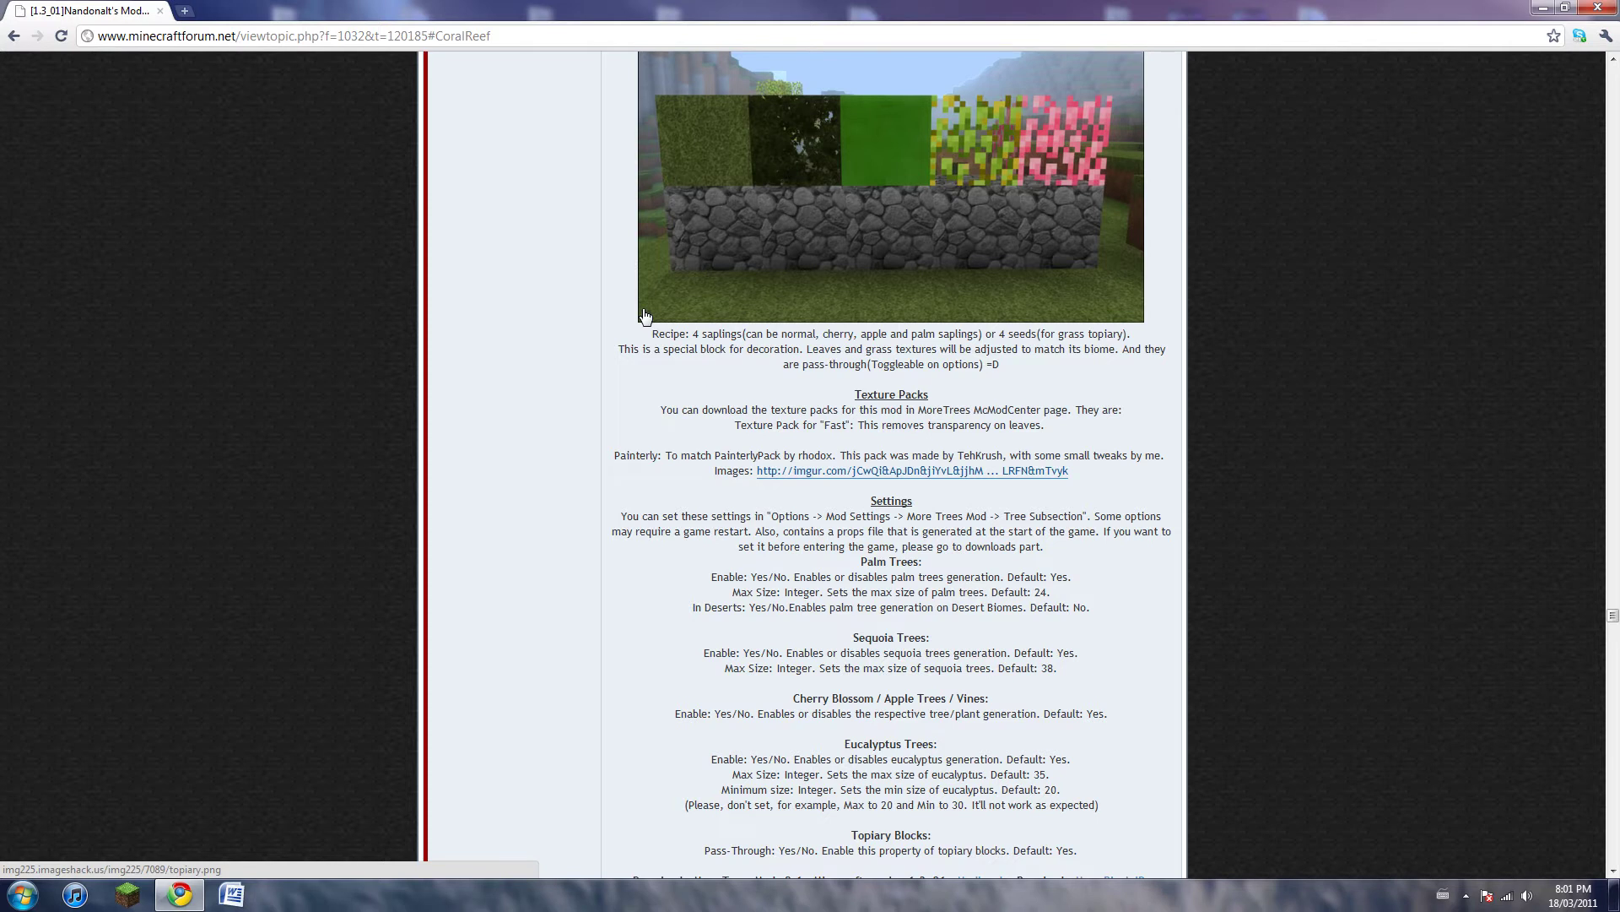
{"action": "scroll", "coordinate": [629, 382], "scroll_direction": "down", "scroll_amount": 5}
{"action": "scroll", "coordinate": [635, 384], "scroll_direction": "up", "scroll_amount": 5}
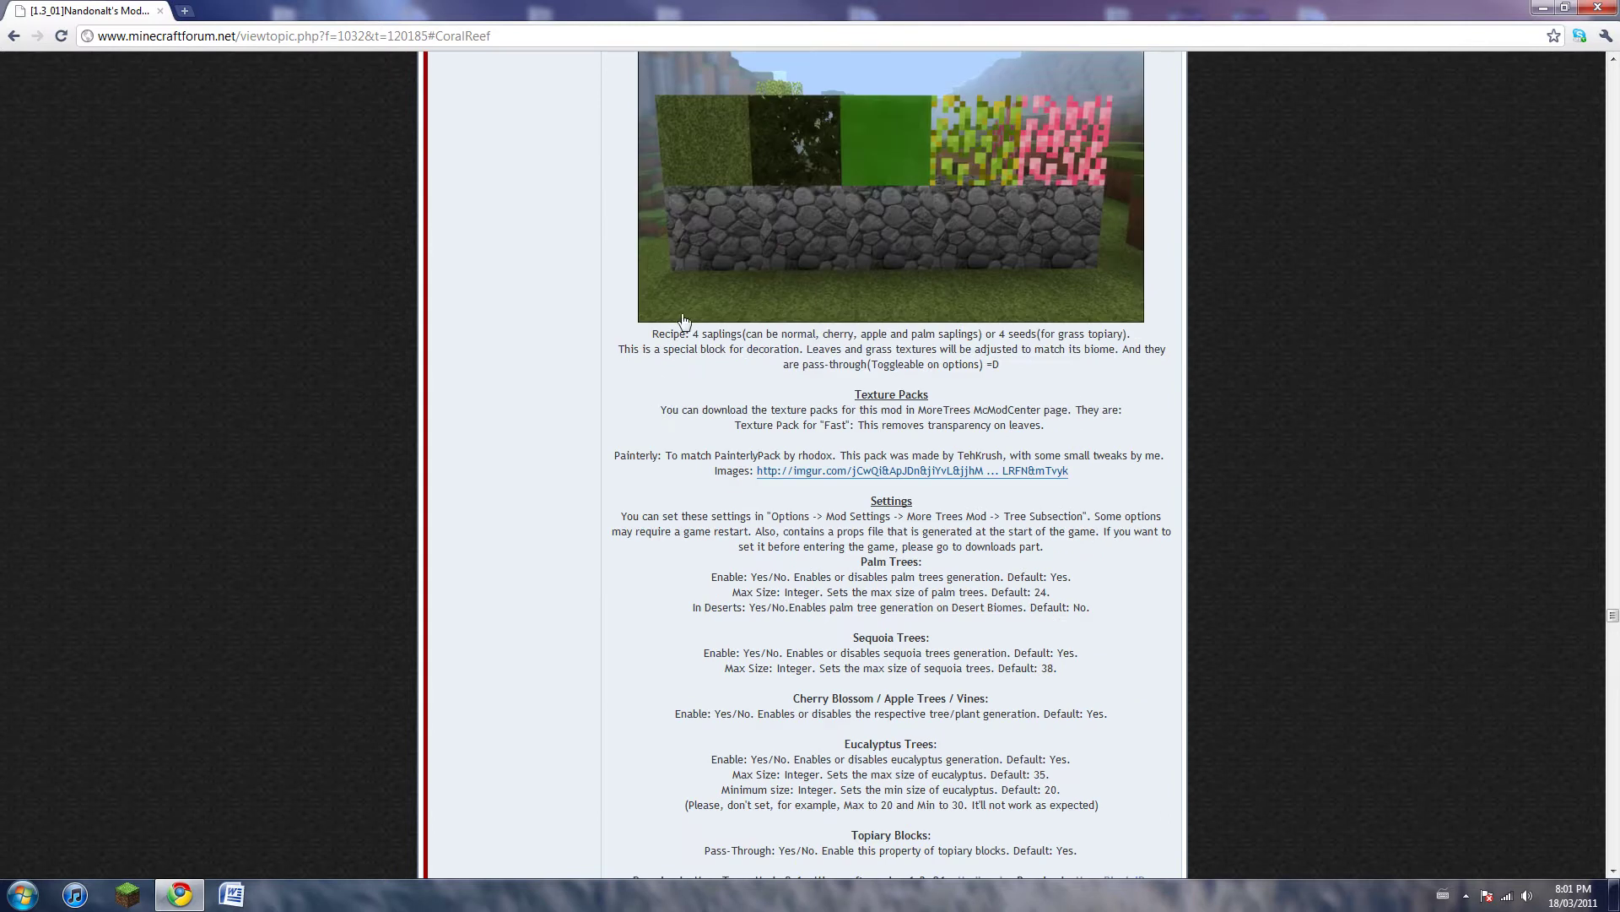
{"action": "scroll", "coordinate": [701, 310], "scroll_direction": "down", "scroll_amount": 4}
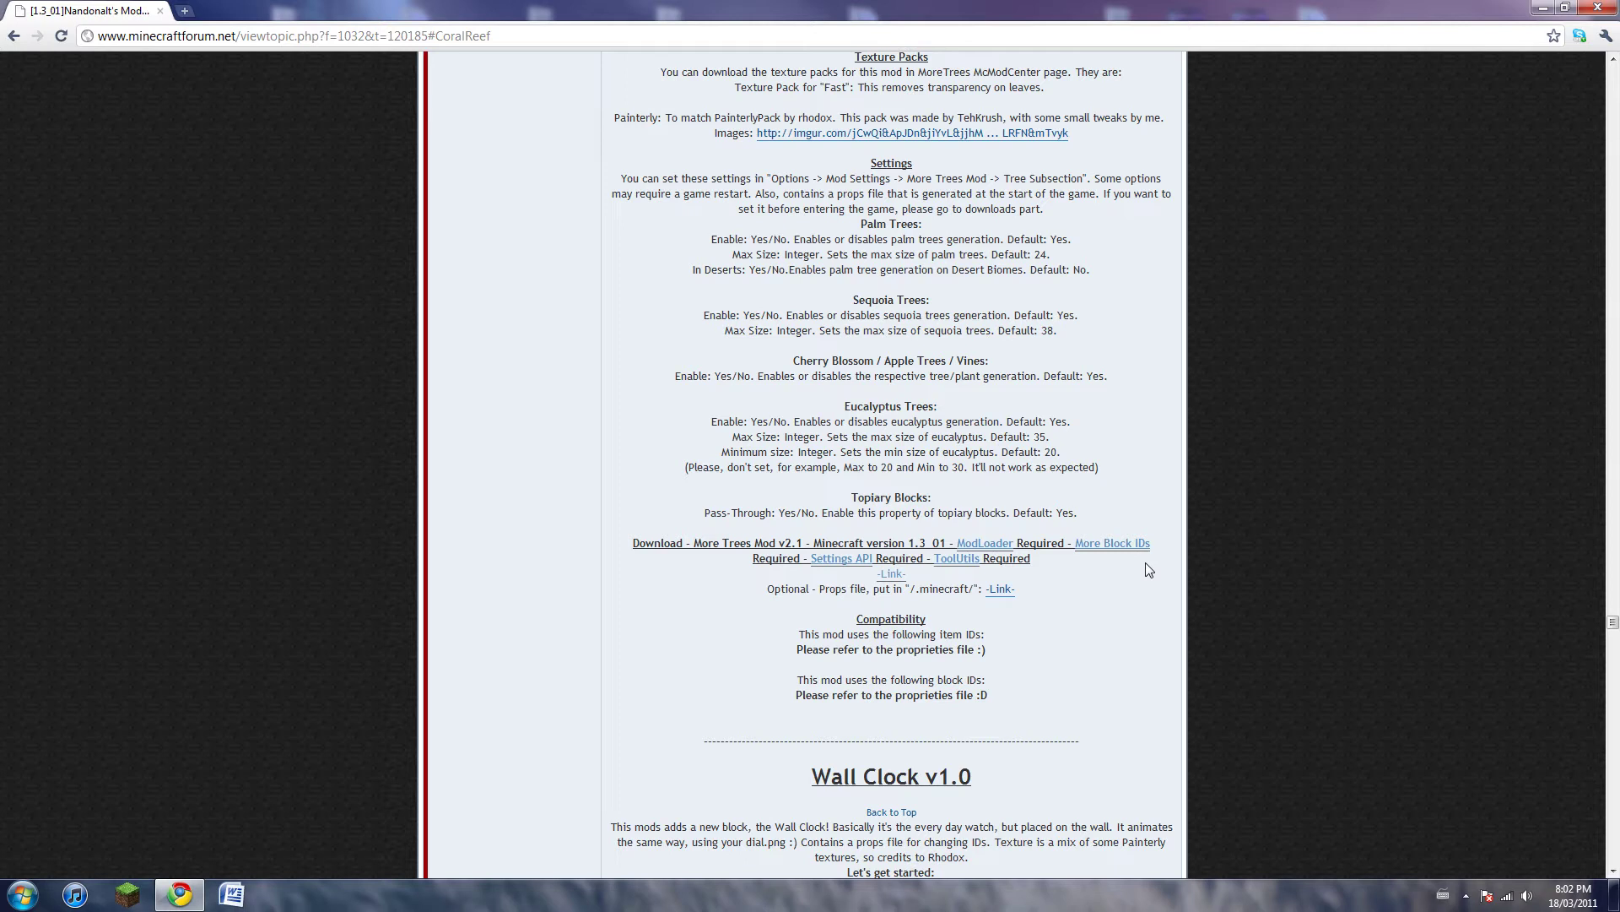
Minimize Chrome to the desktop and open the Run dialog from Start search
{"action": "left_click", "coordinate": [1542, 7]}
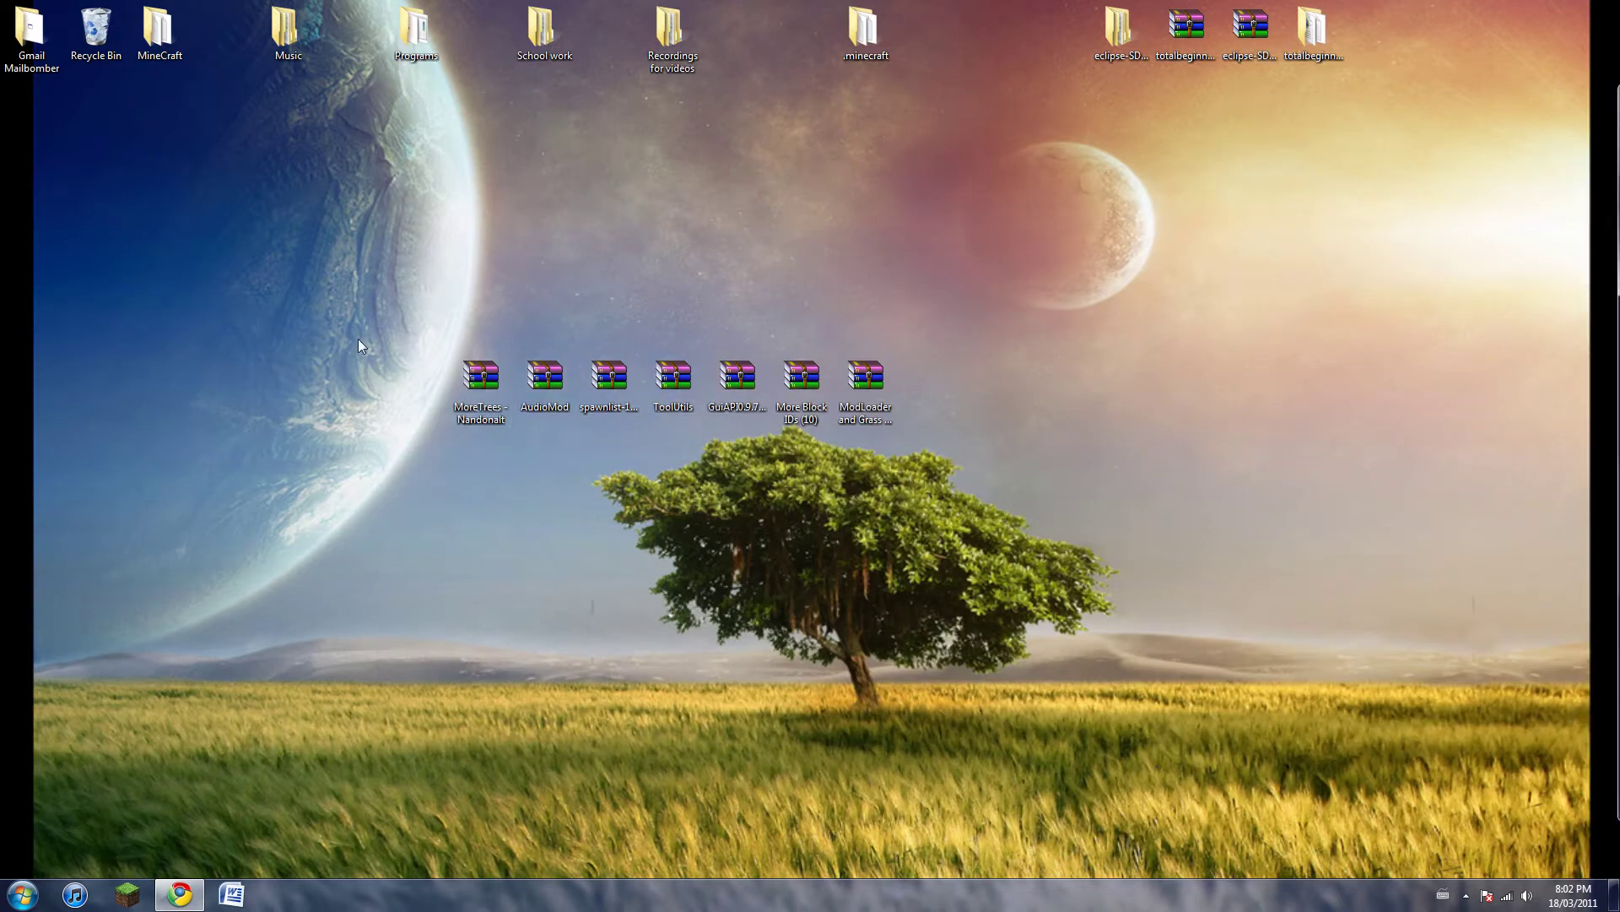
{"action": "left_click_drag", "start_coordinate": [364, 335], "coordinate": [945, 447]}
{"action": "left_click", "coordinate": [954, 449]}
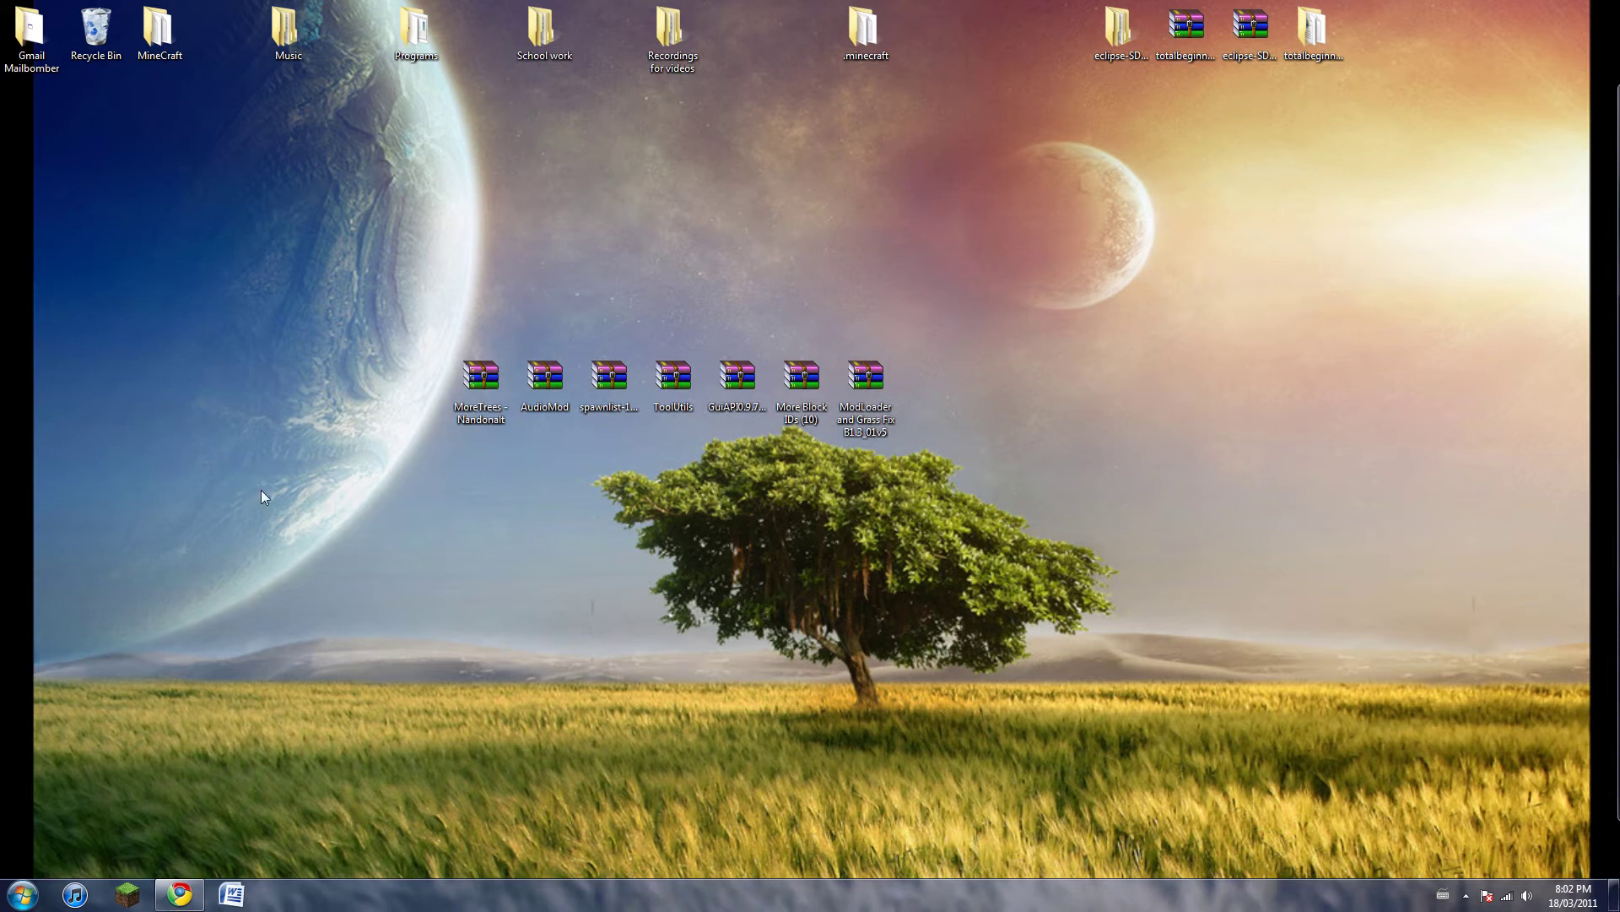
{"action": "left_click", "coordinate": [22, 894]}
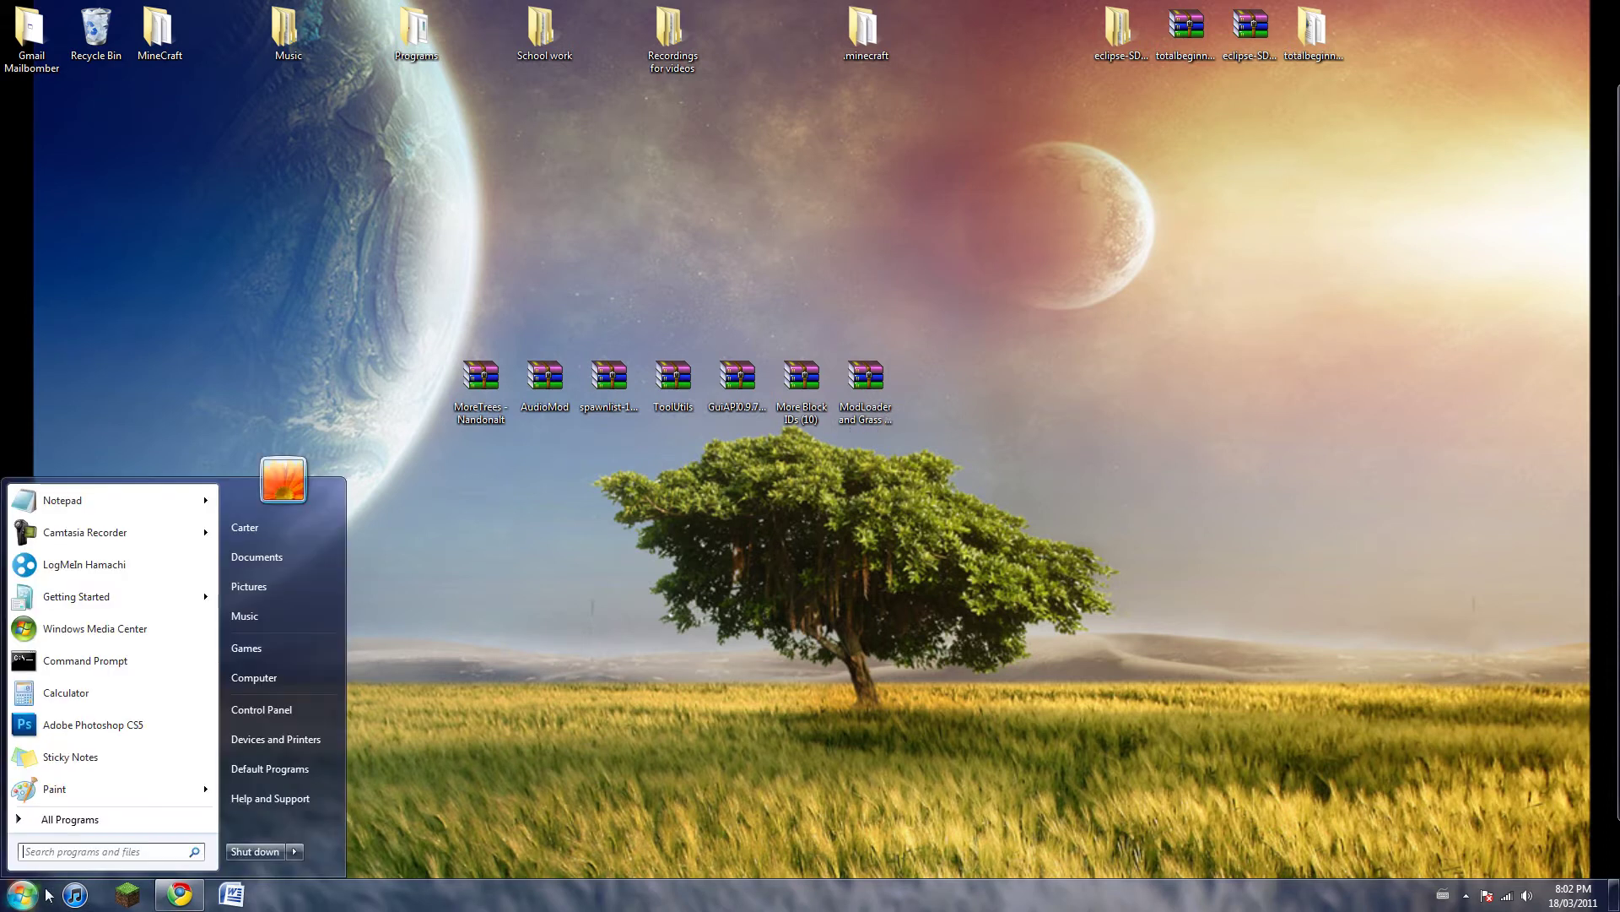
{"action": "type", "text": "run"}
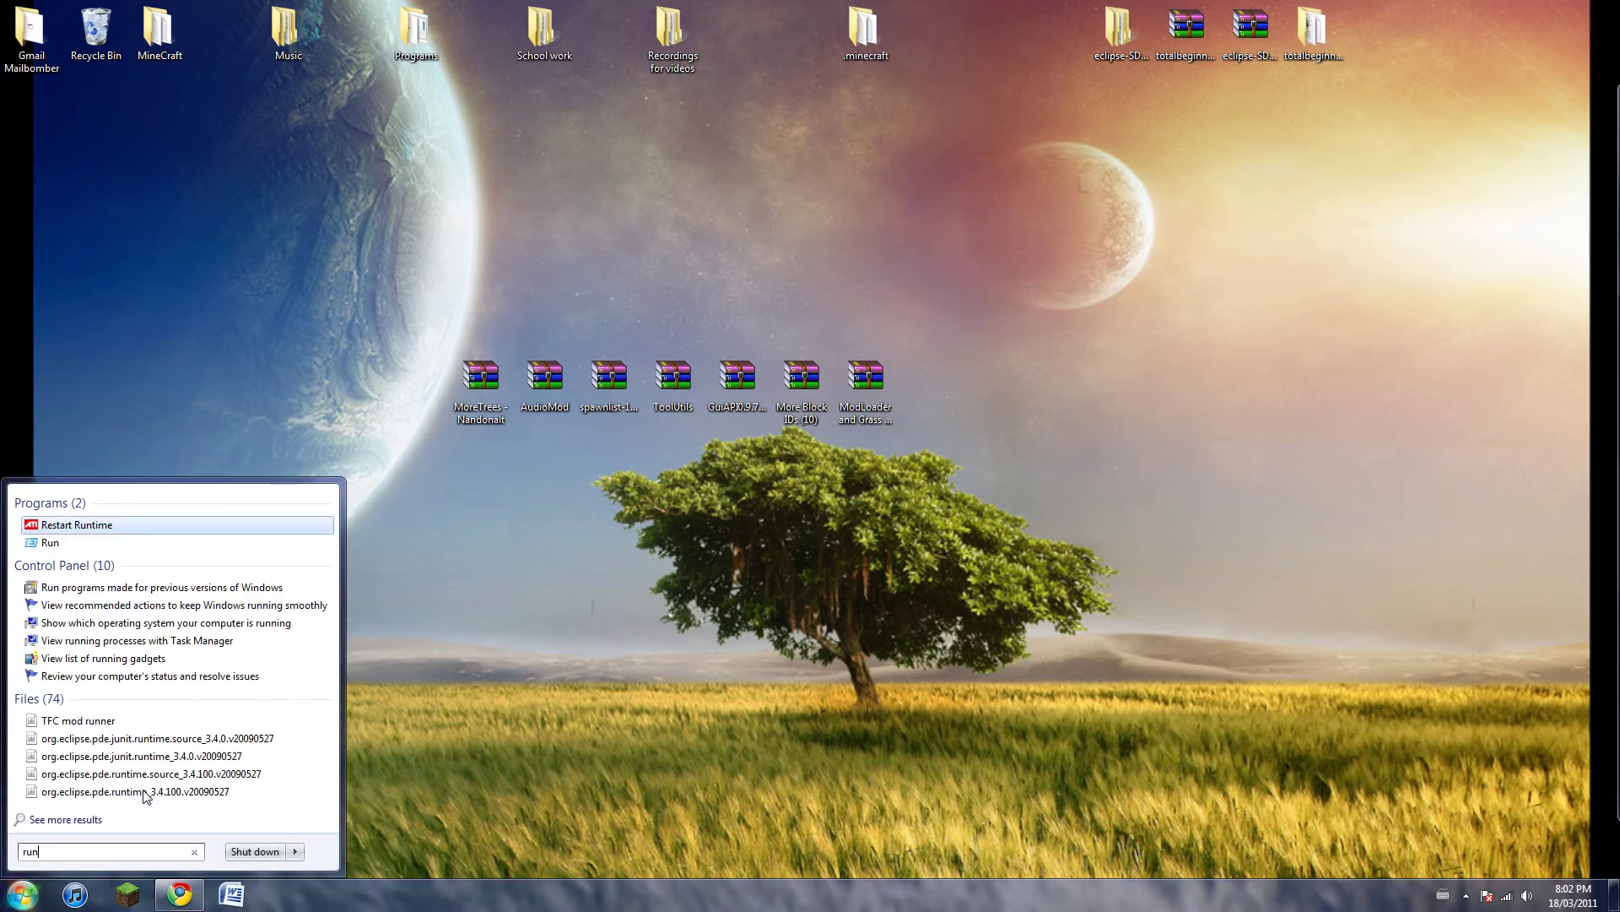
{"action": "left_click", "coordinate": [88, 542]}
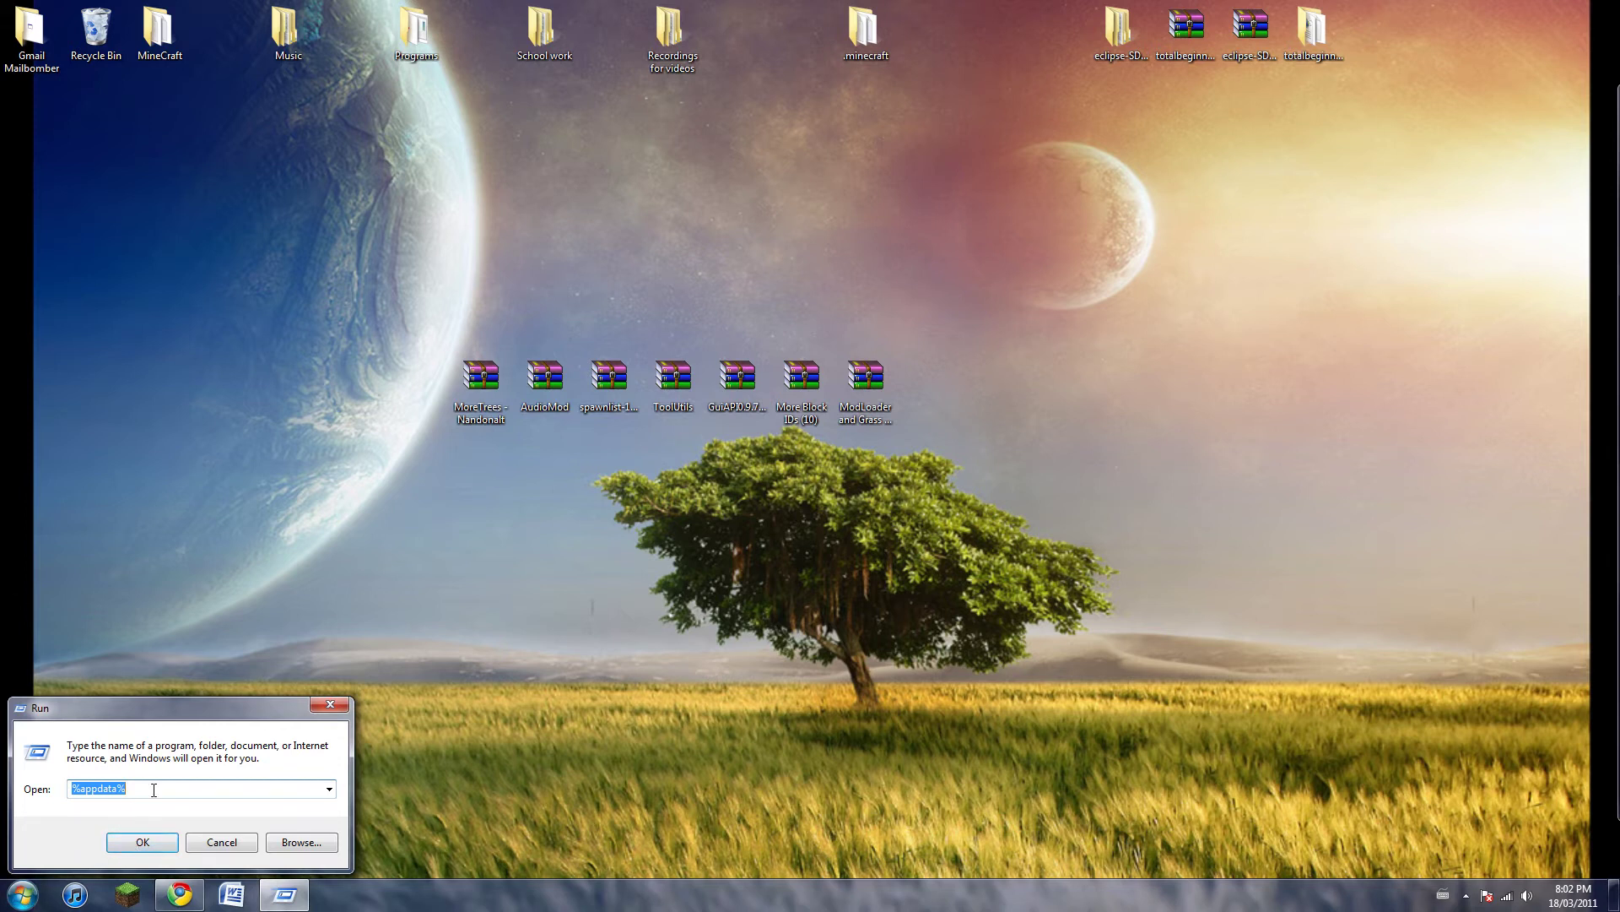
Bring the Run window back, center it on screen and edit the %appdata% entry
{"action": "left_click", "coordinate": [23, 896]}
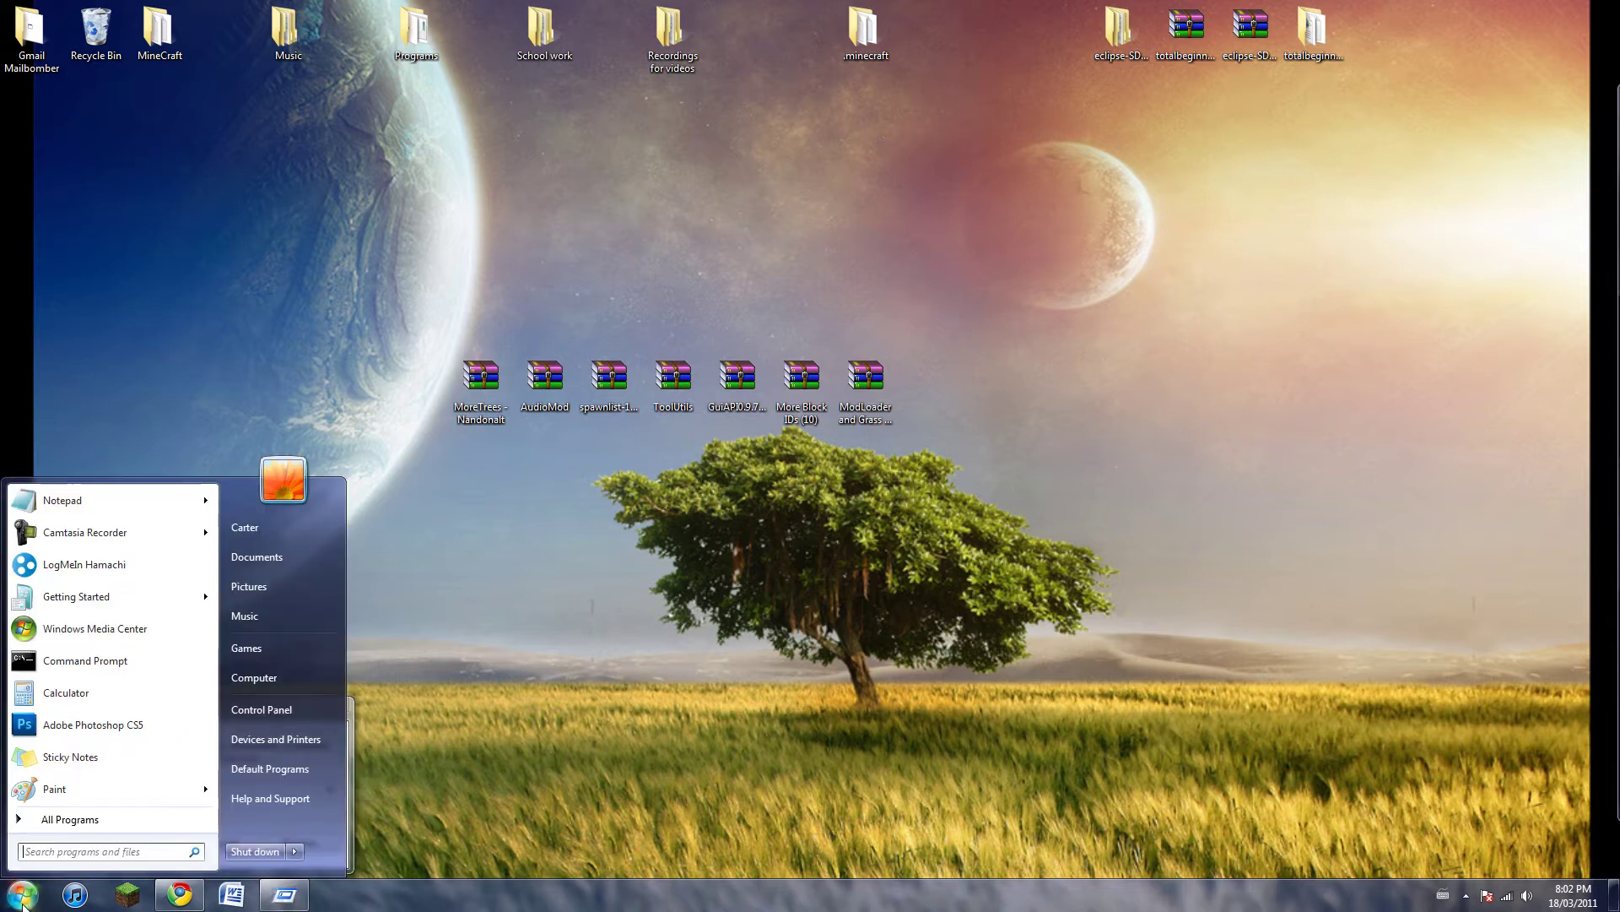
{"action": "type", "text": "run"}
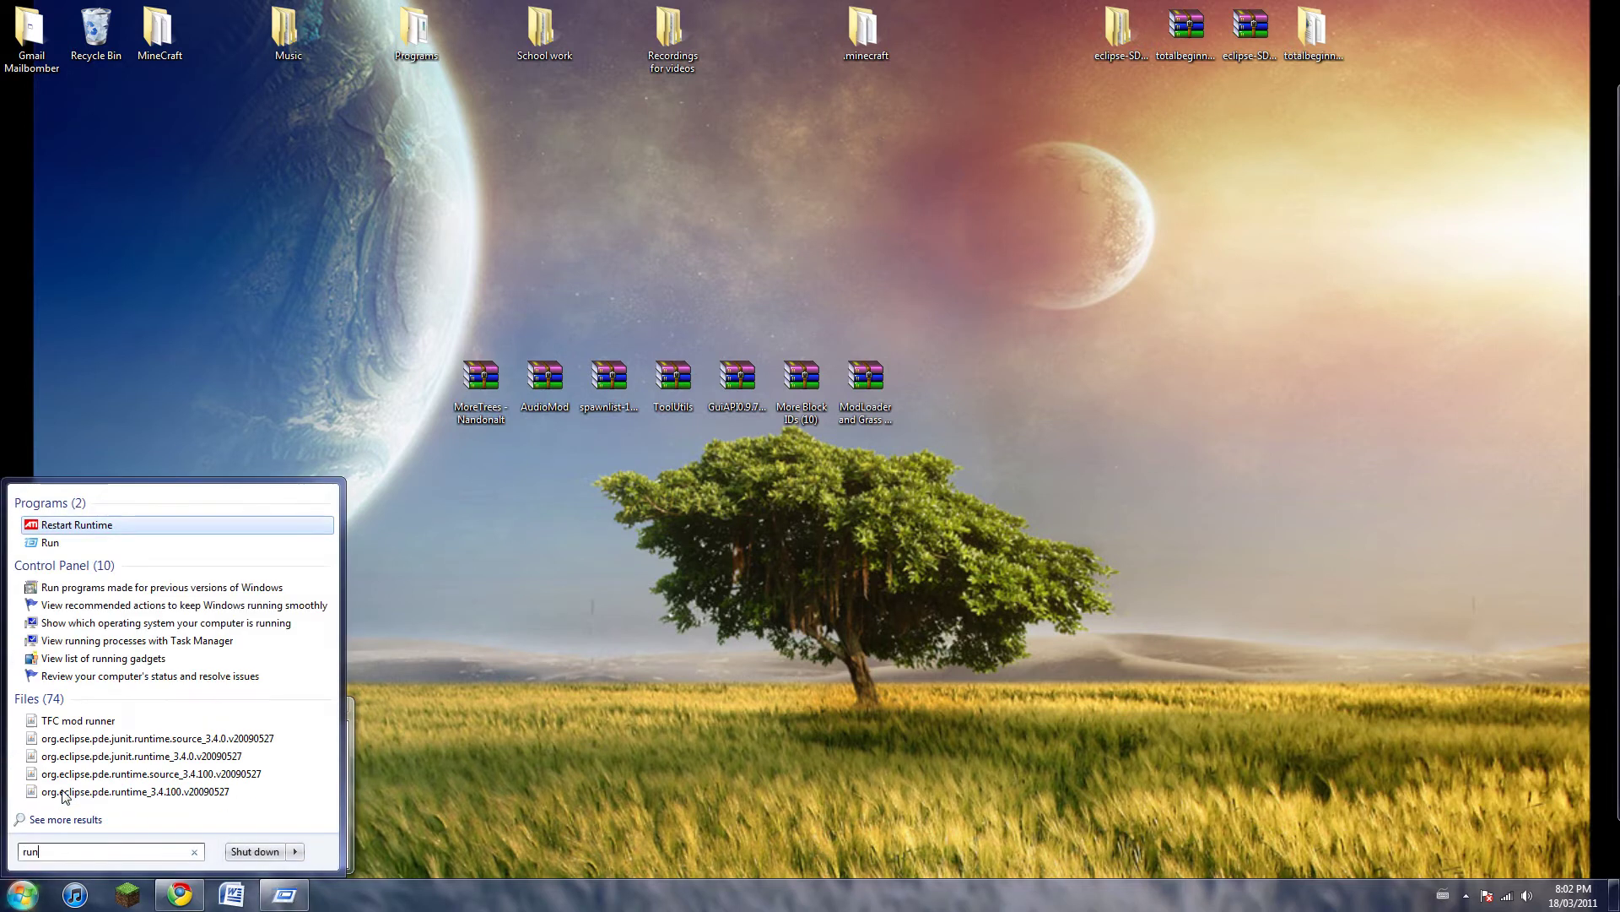
{"action": "left_click", "coordinate": [350, 748]}
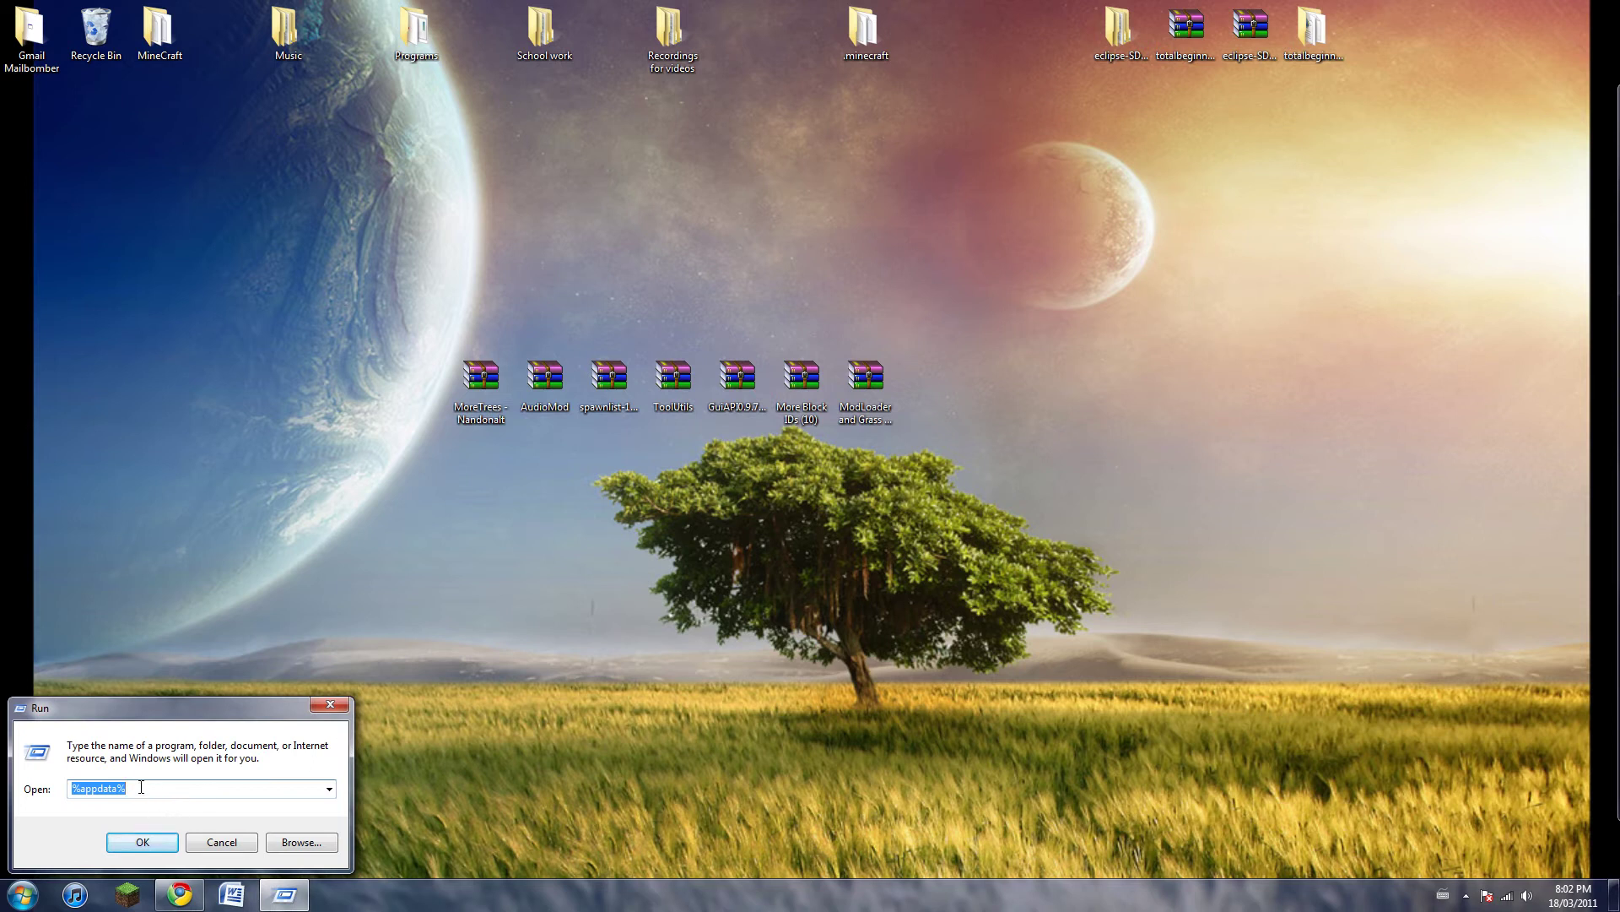
{"action": "left_click_drag", "start_coordinate": [164, 713], "coordinate": [720, 585]}
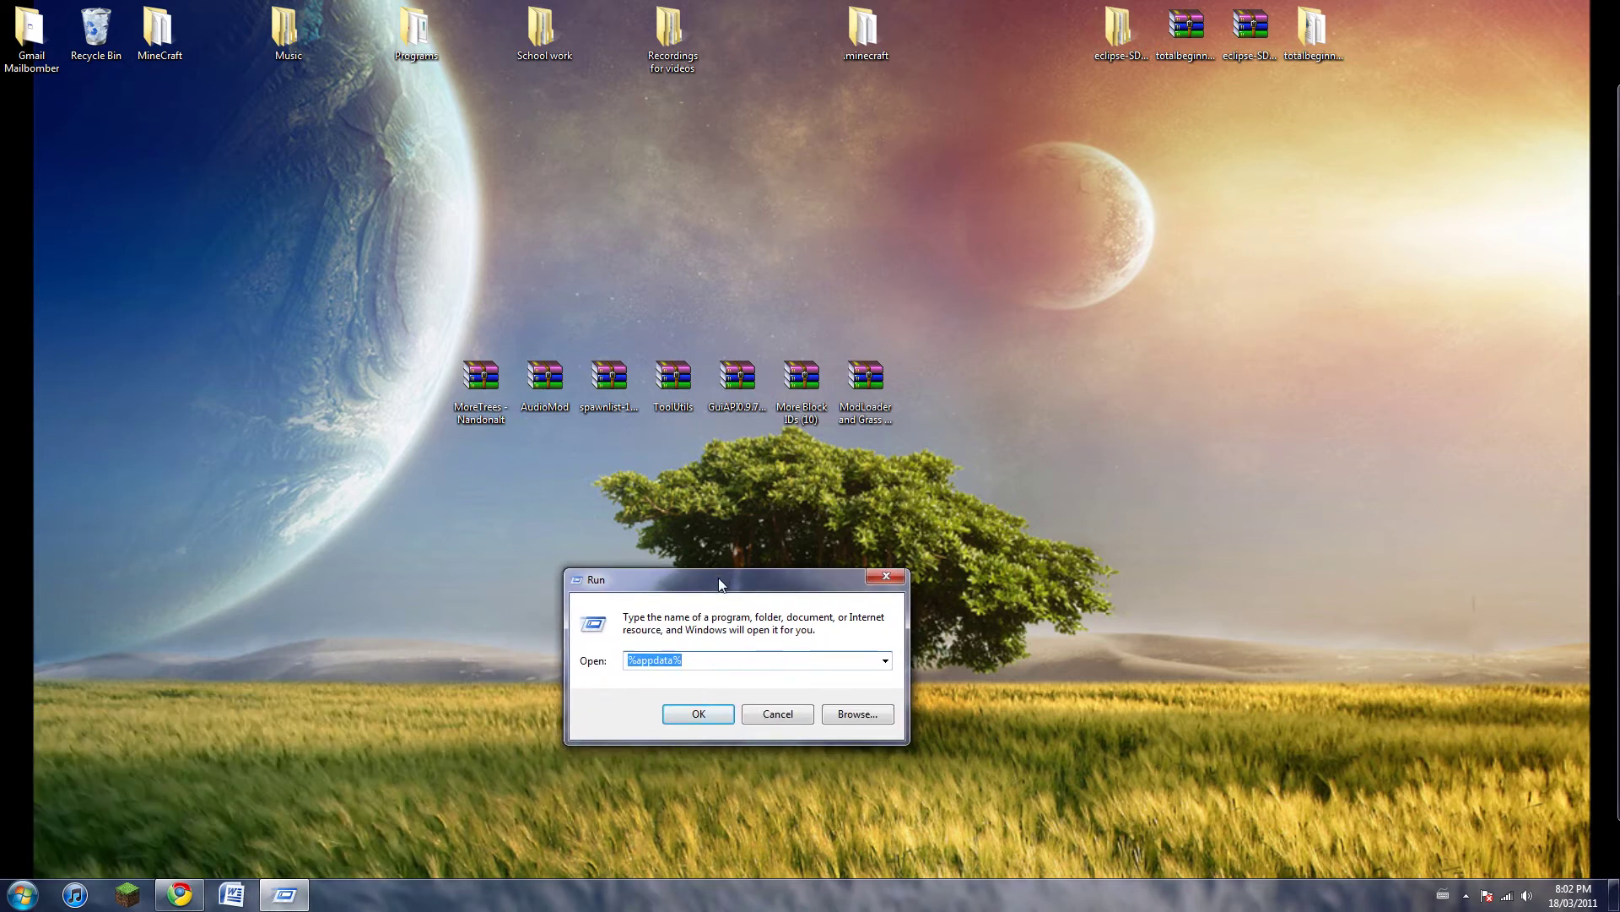
{"action": "left_click", "coordinate": [692, 660]}
Run %appdata%, go into .minecraft\bin and select the minecraft jar file
{"action": "left_click", "coordinate": [673, 714]}
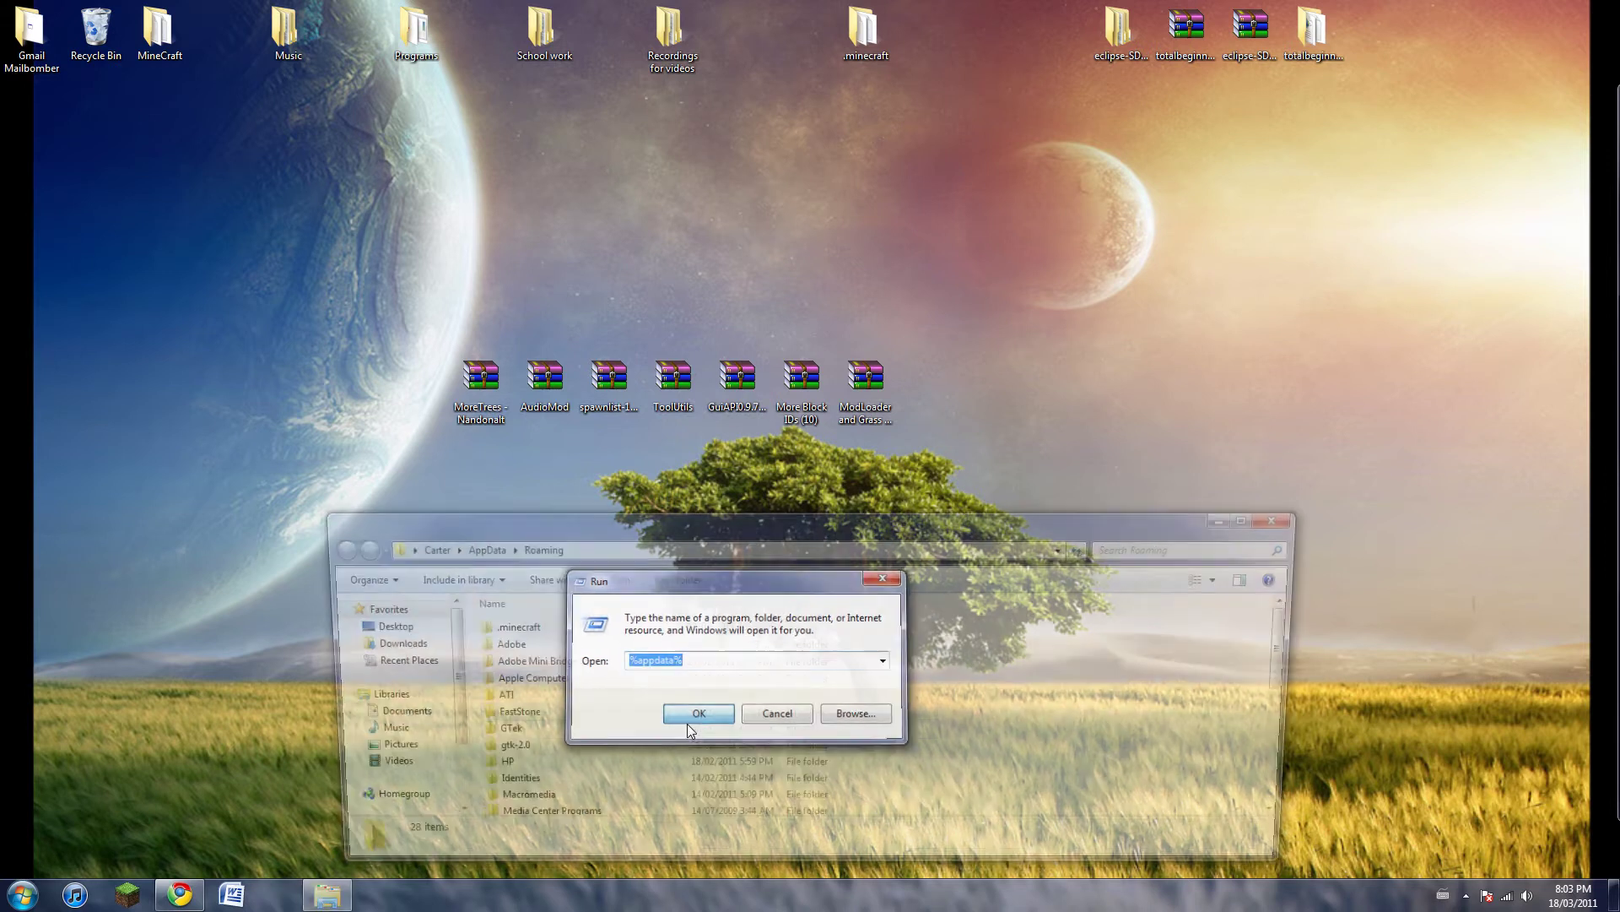
{"action": "left_click", "coordinate": [1258, 517]}
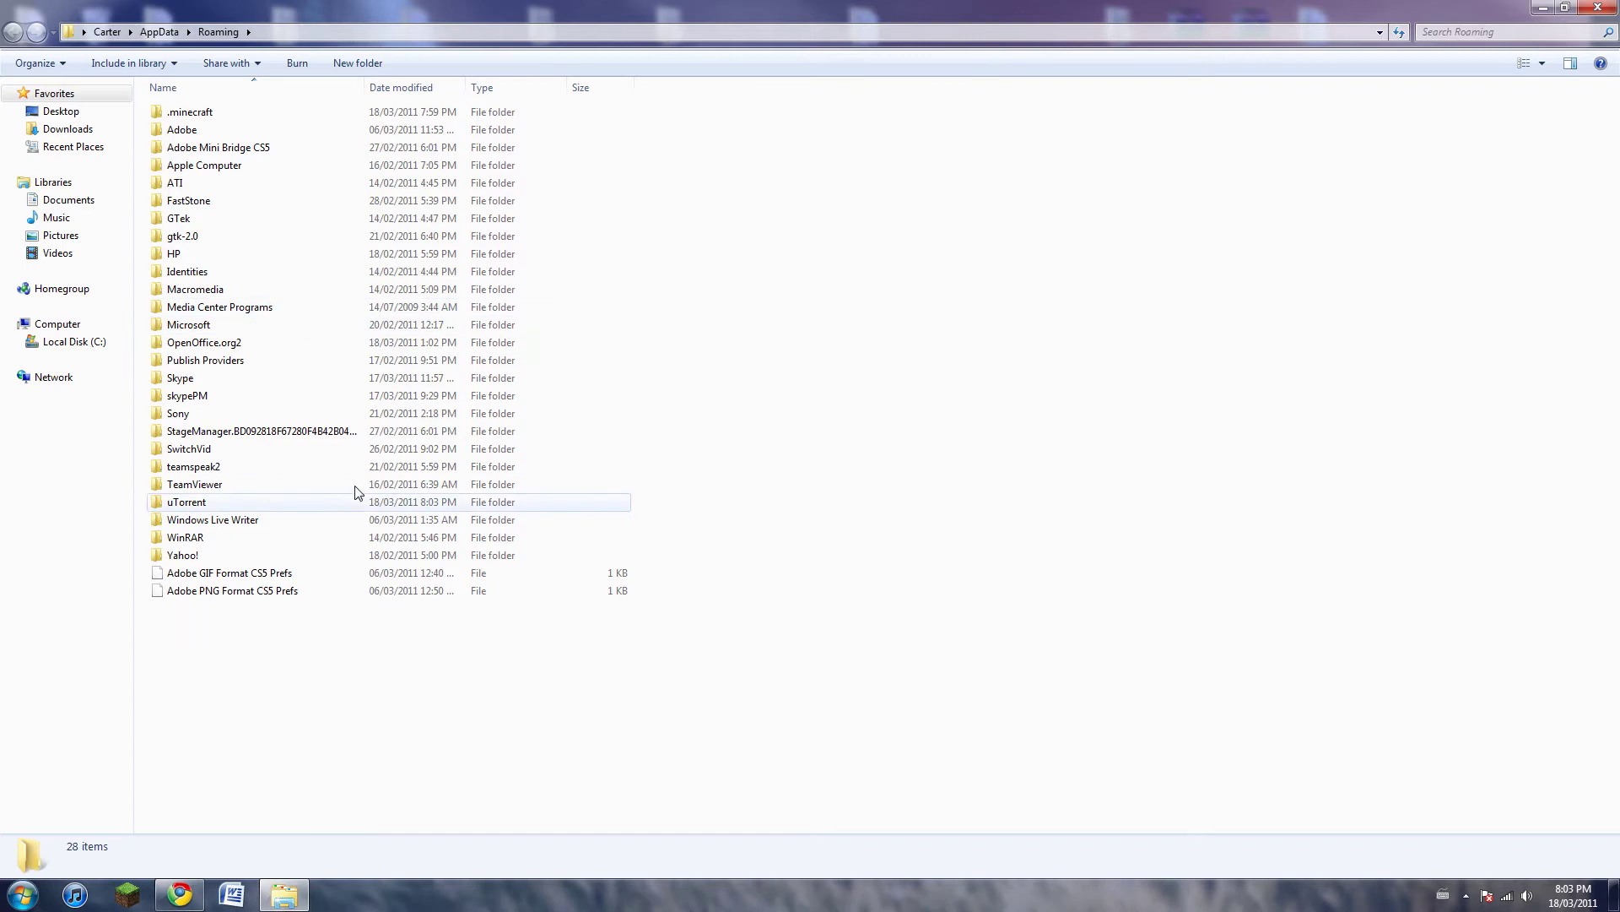
{"action": "double_click", "coordinate": [181, 111]}
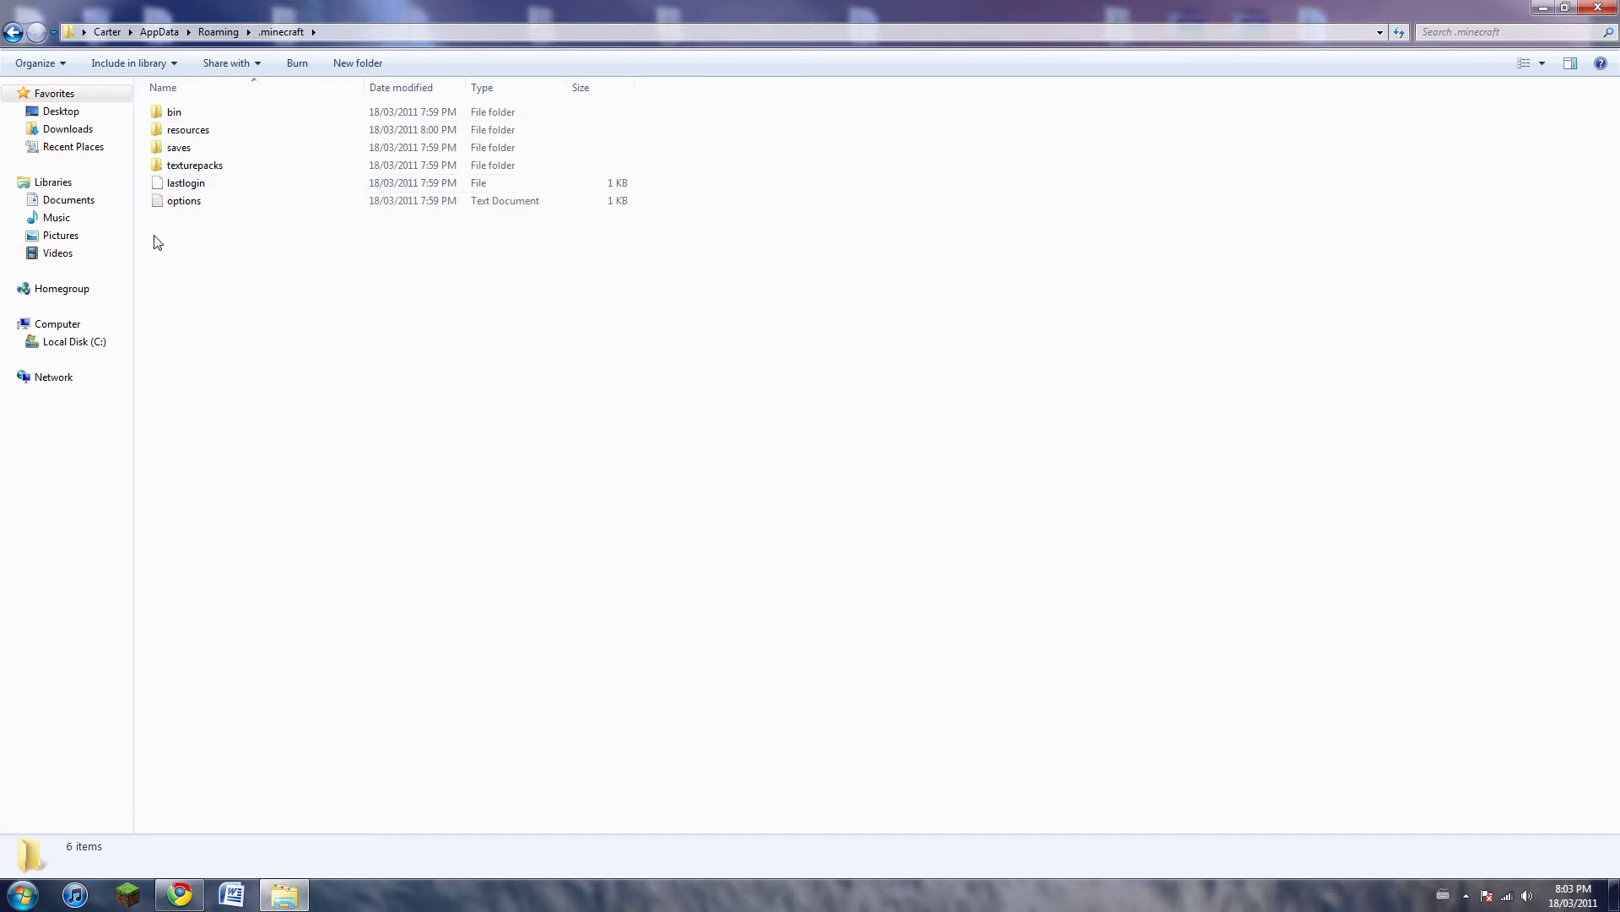
{"action": "left_click", "coordinate": [1567, 6]}
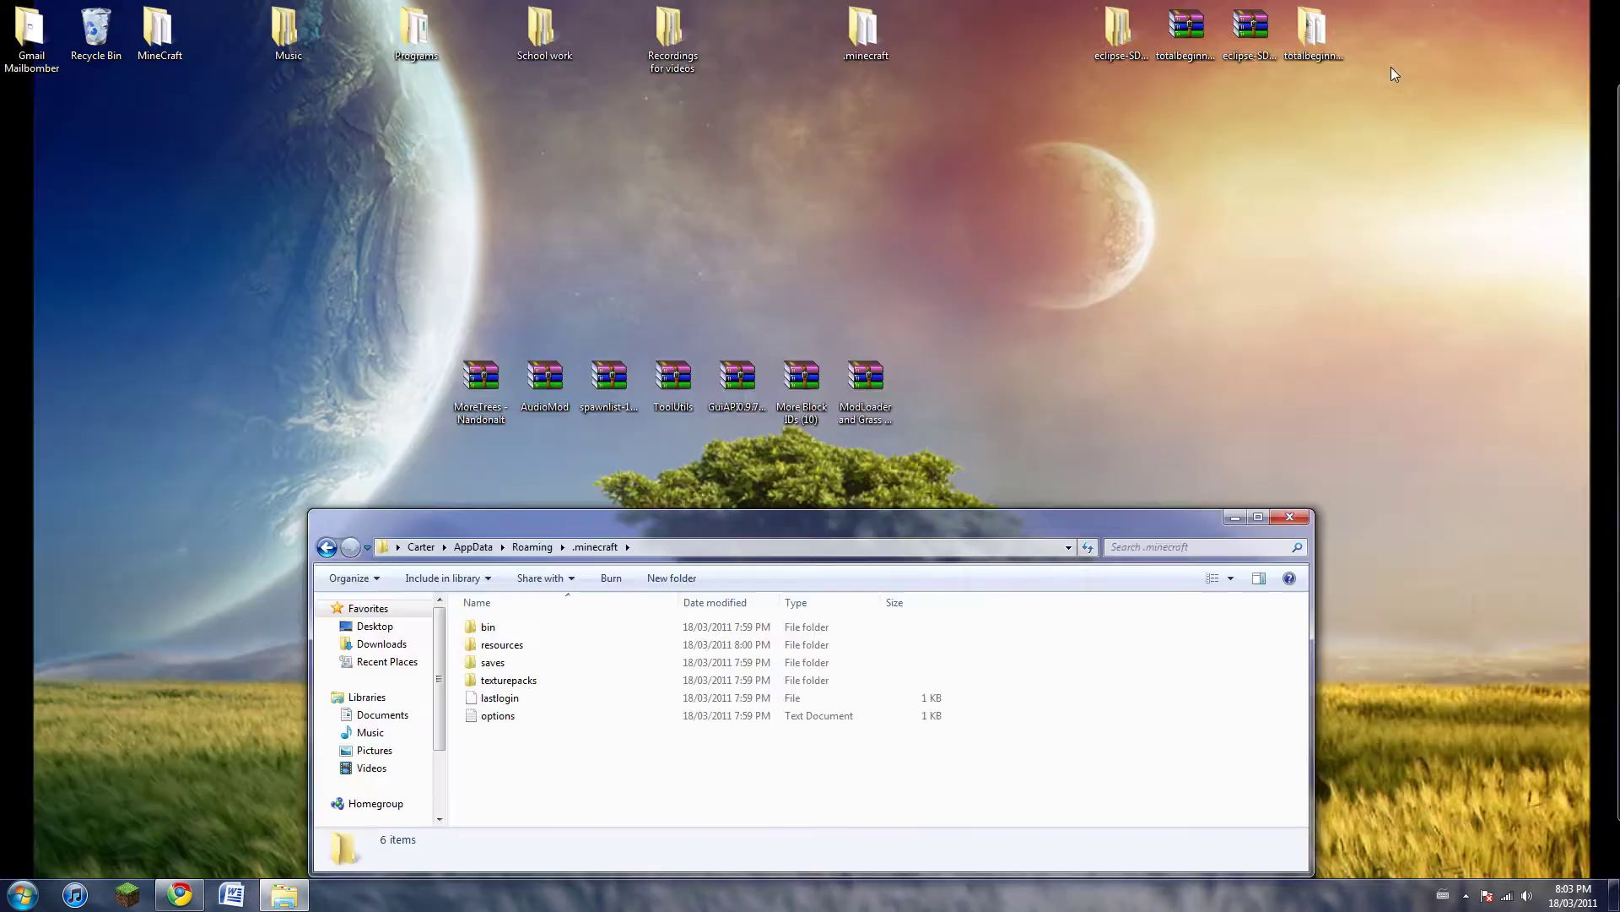
{"action": "double_click", "coordinate": [491, 626]}
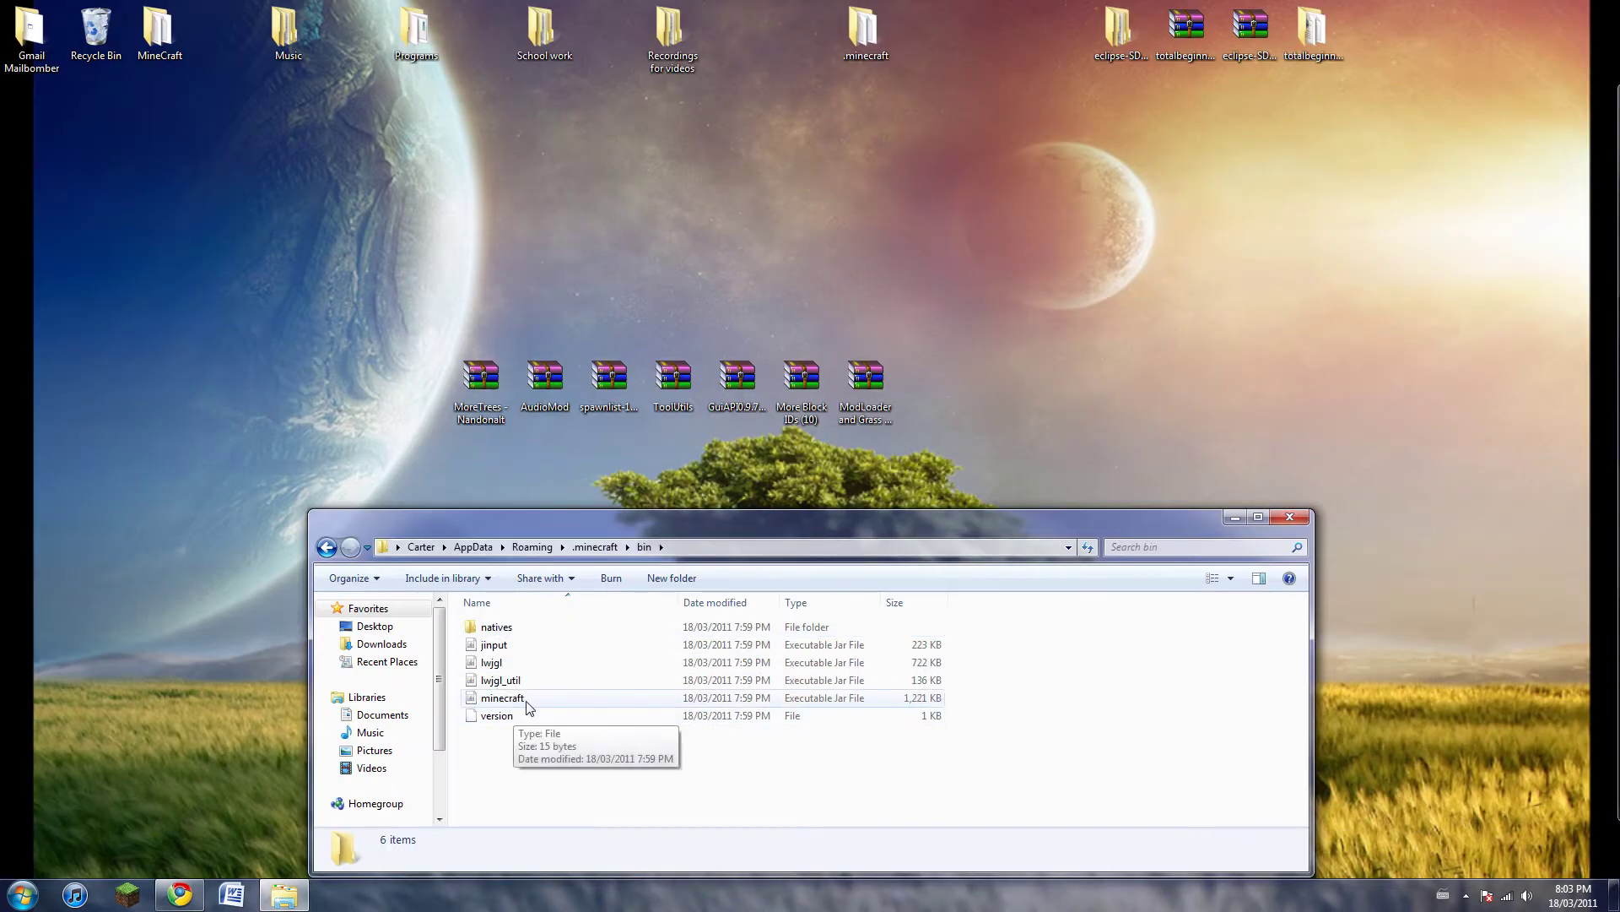
{"action": "left_click", "coordinate": [529, 700]}
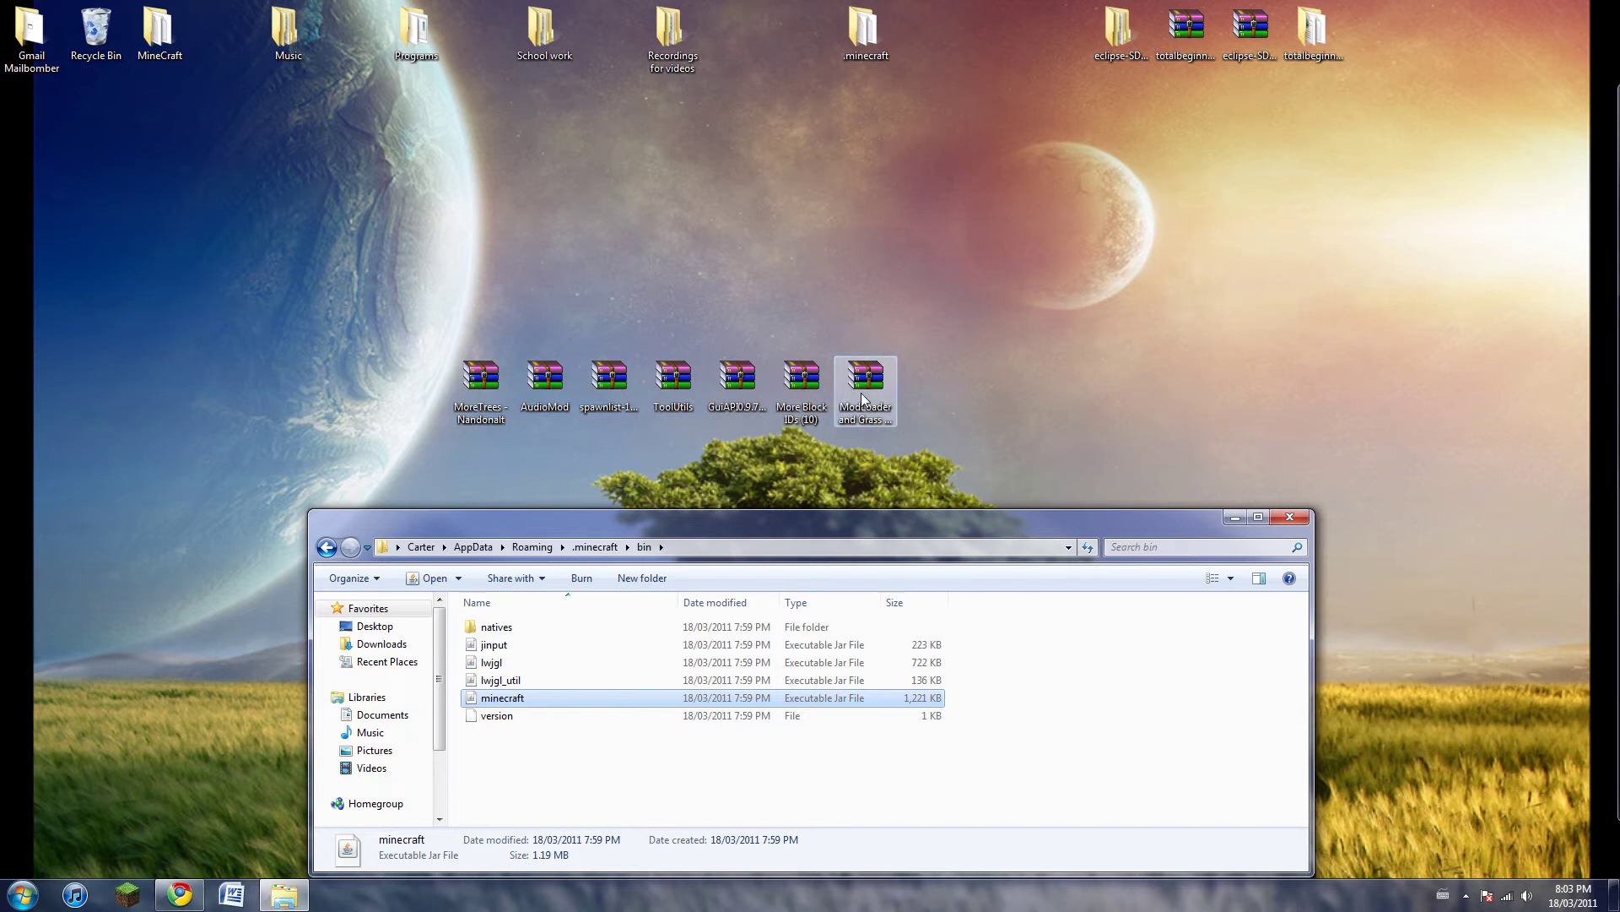
Open minecraft.jar as an archive with WinRAR archiver
{"action": "right_click", "coordinate": [518, 697]}
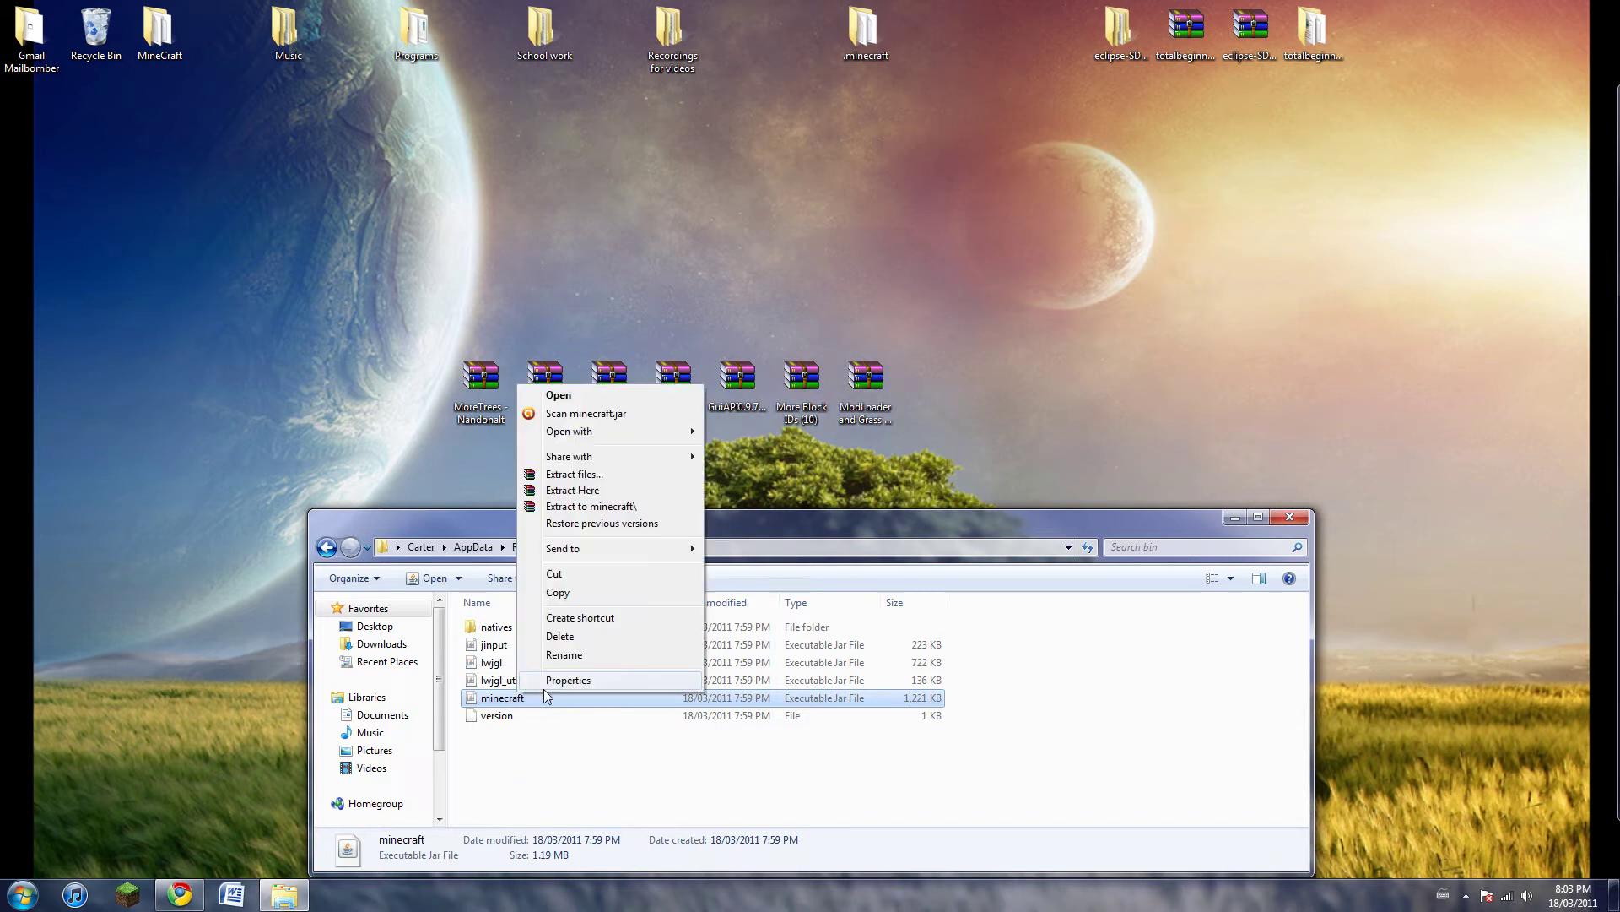
{"action": "mouse_move", "coordinate": [595, 432]}
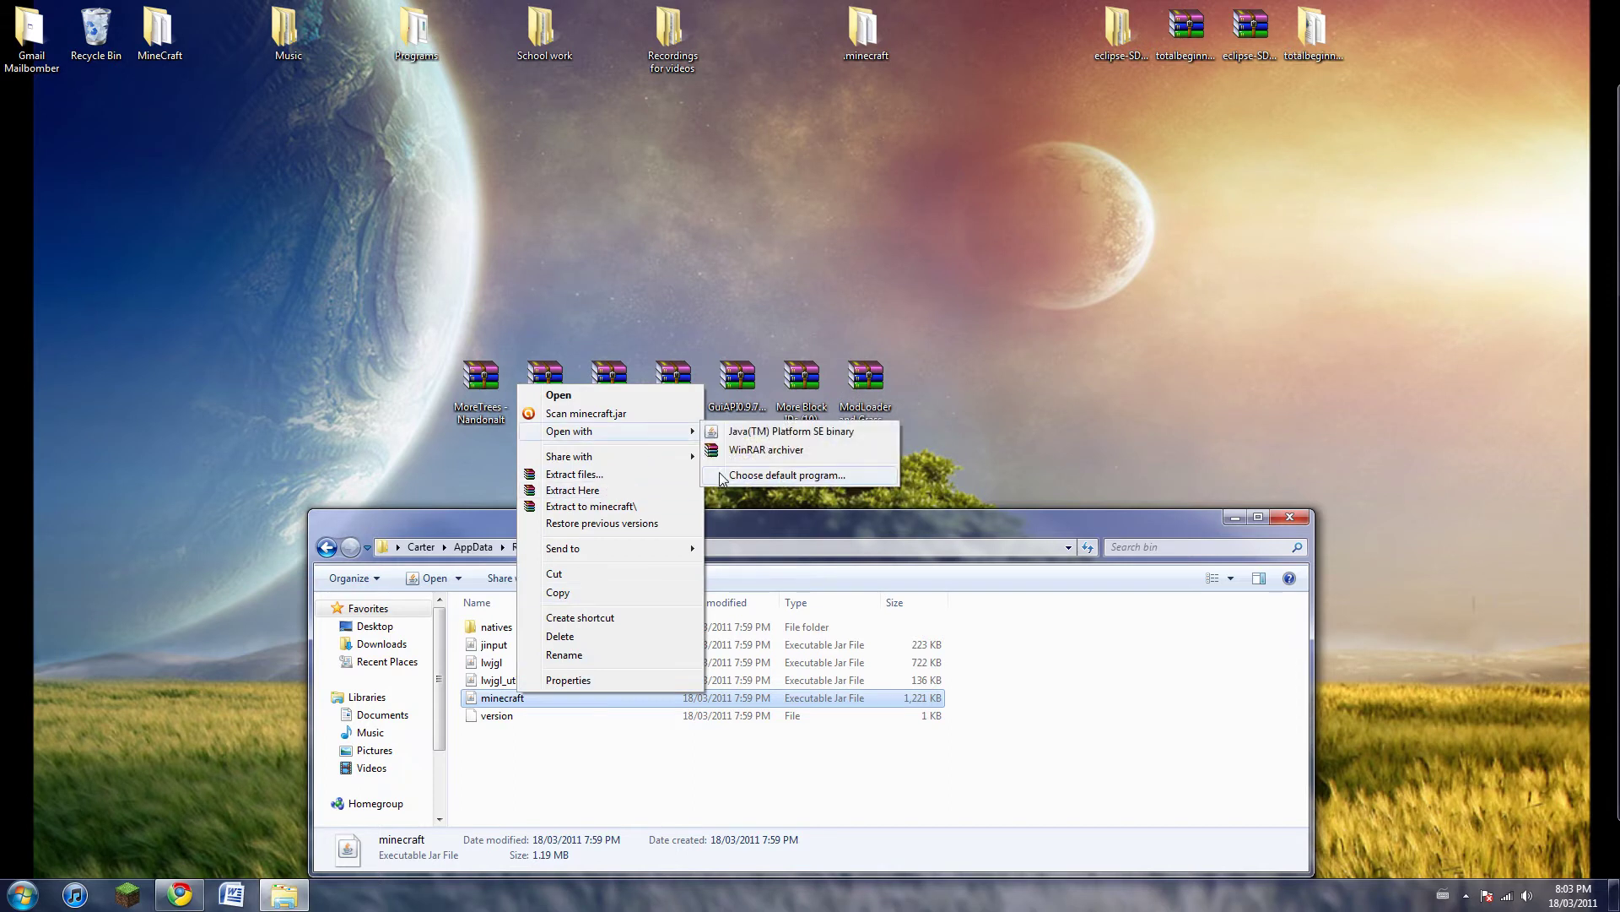
{"action": "left_click", "coordinate": [761, 450]}
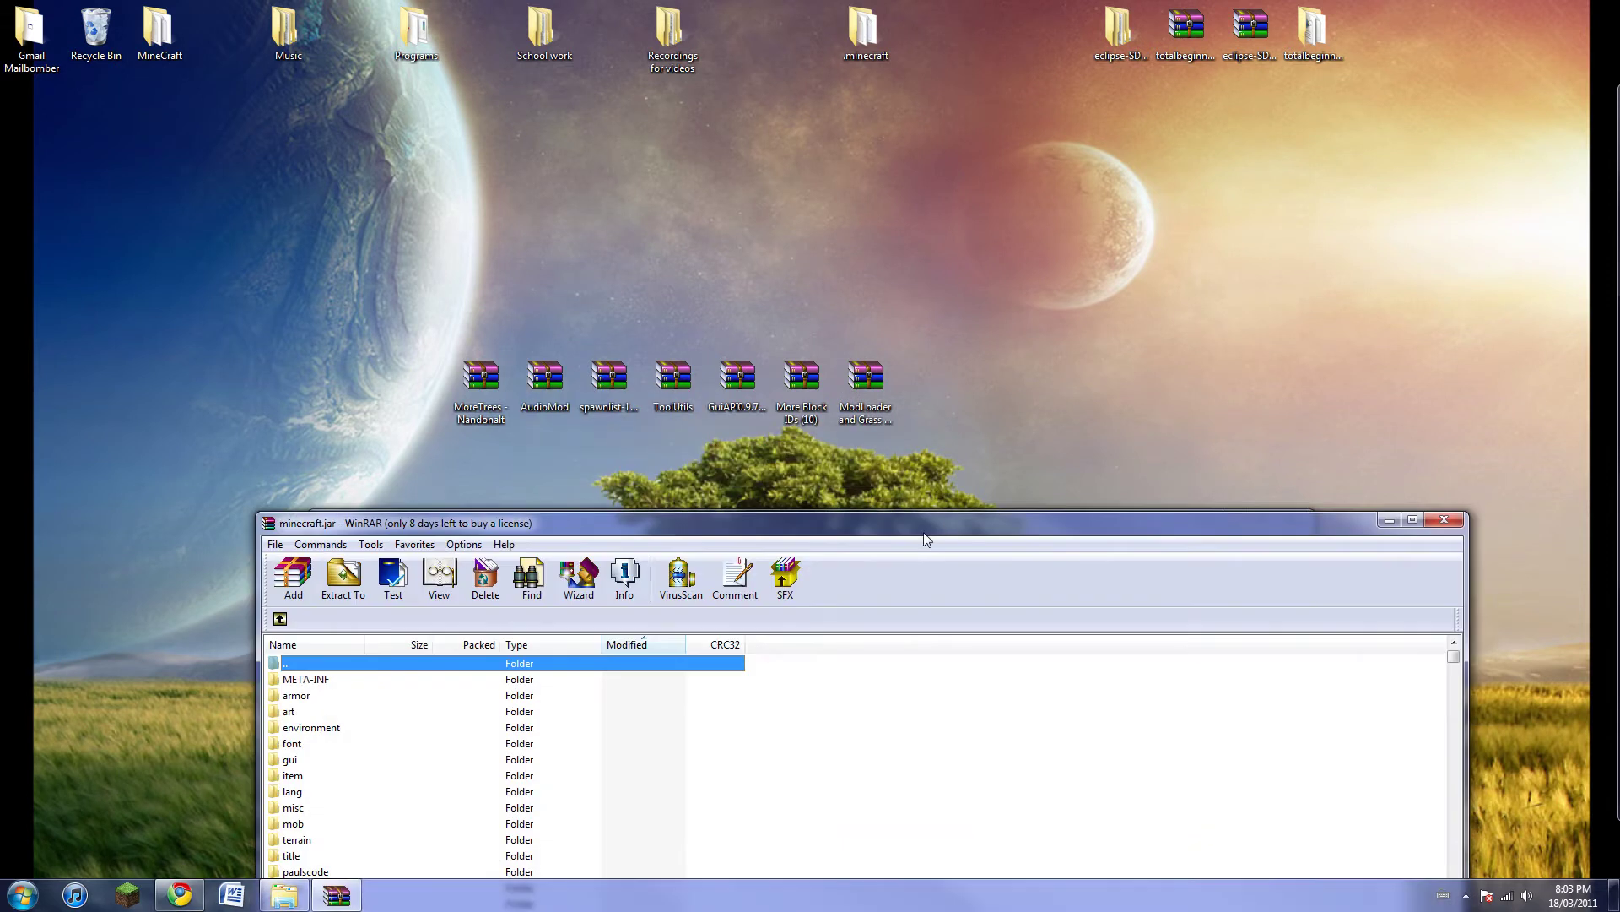
{"action": "left_click_drag", "start_coordinate": [932, 528], "coordinate": [988, 181]}
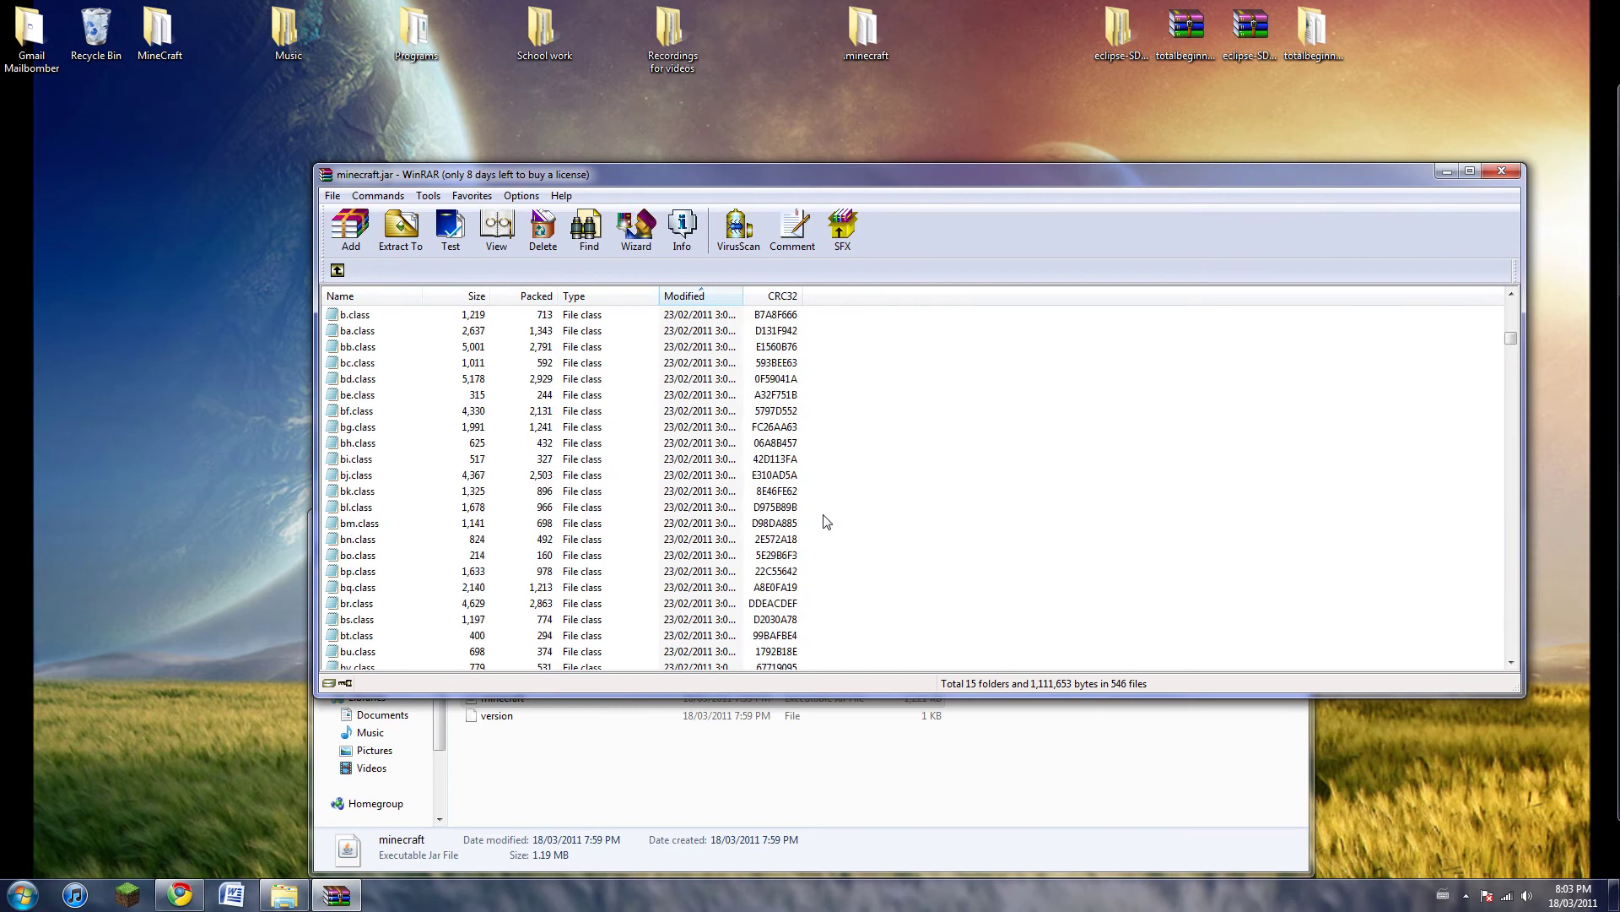
Delete the META-INF folder from minecraft.jar, leaving 14 folders
{"action": "left_click", "coordinate": [378, 333]}
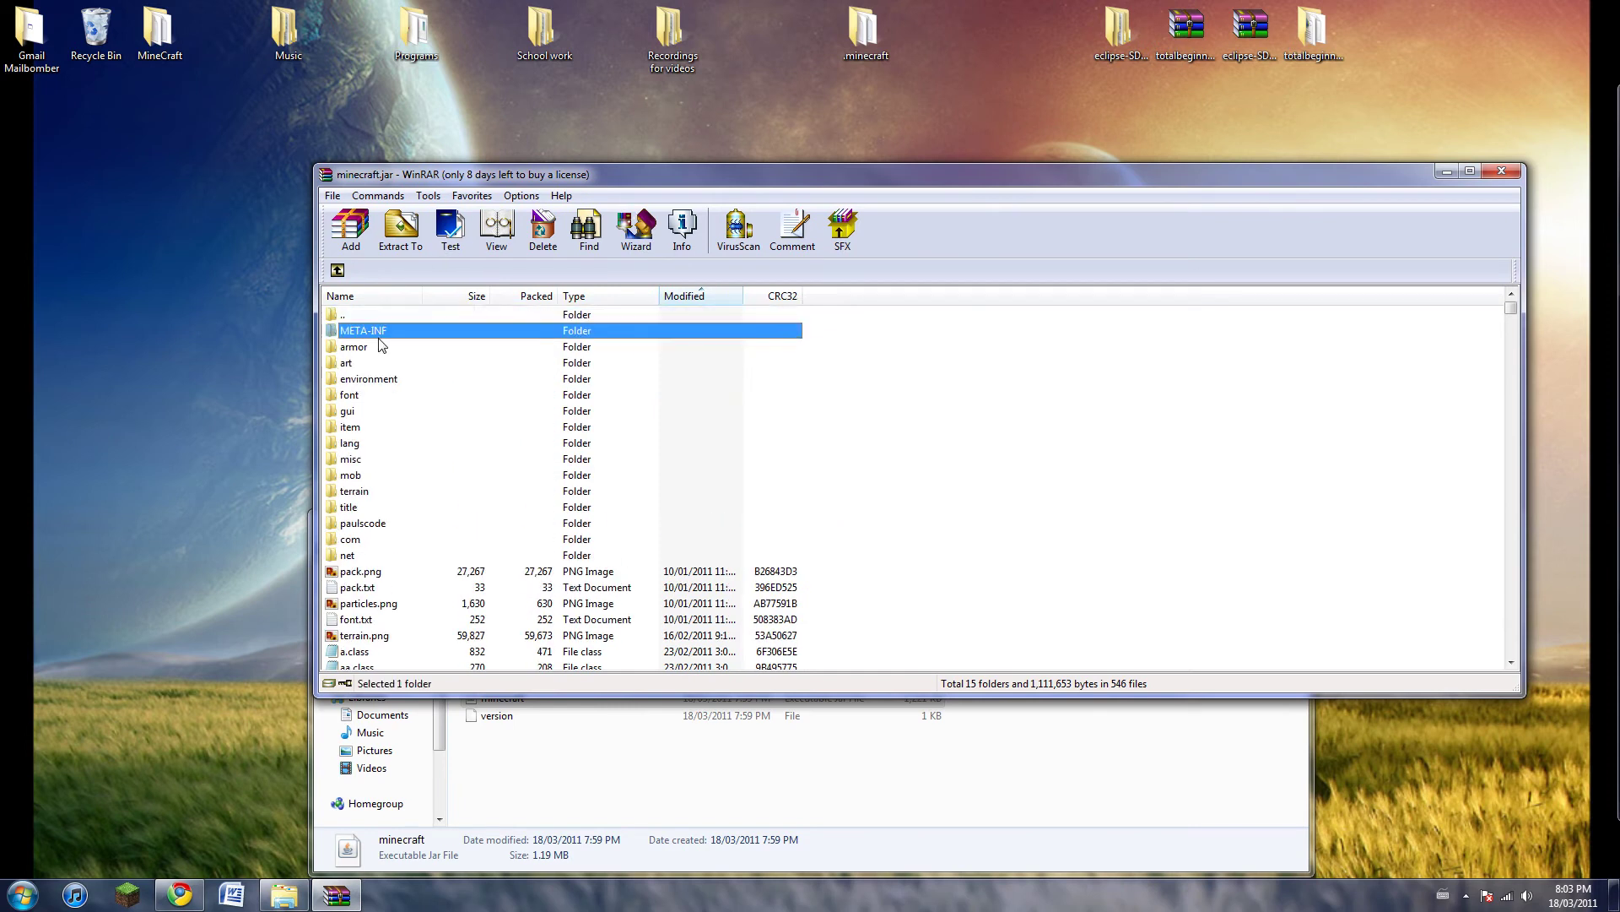
{"action": "right_click", "coordinate": [377, 334]}
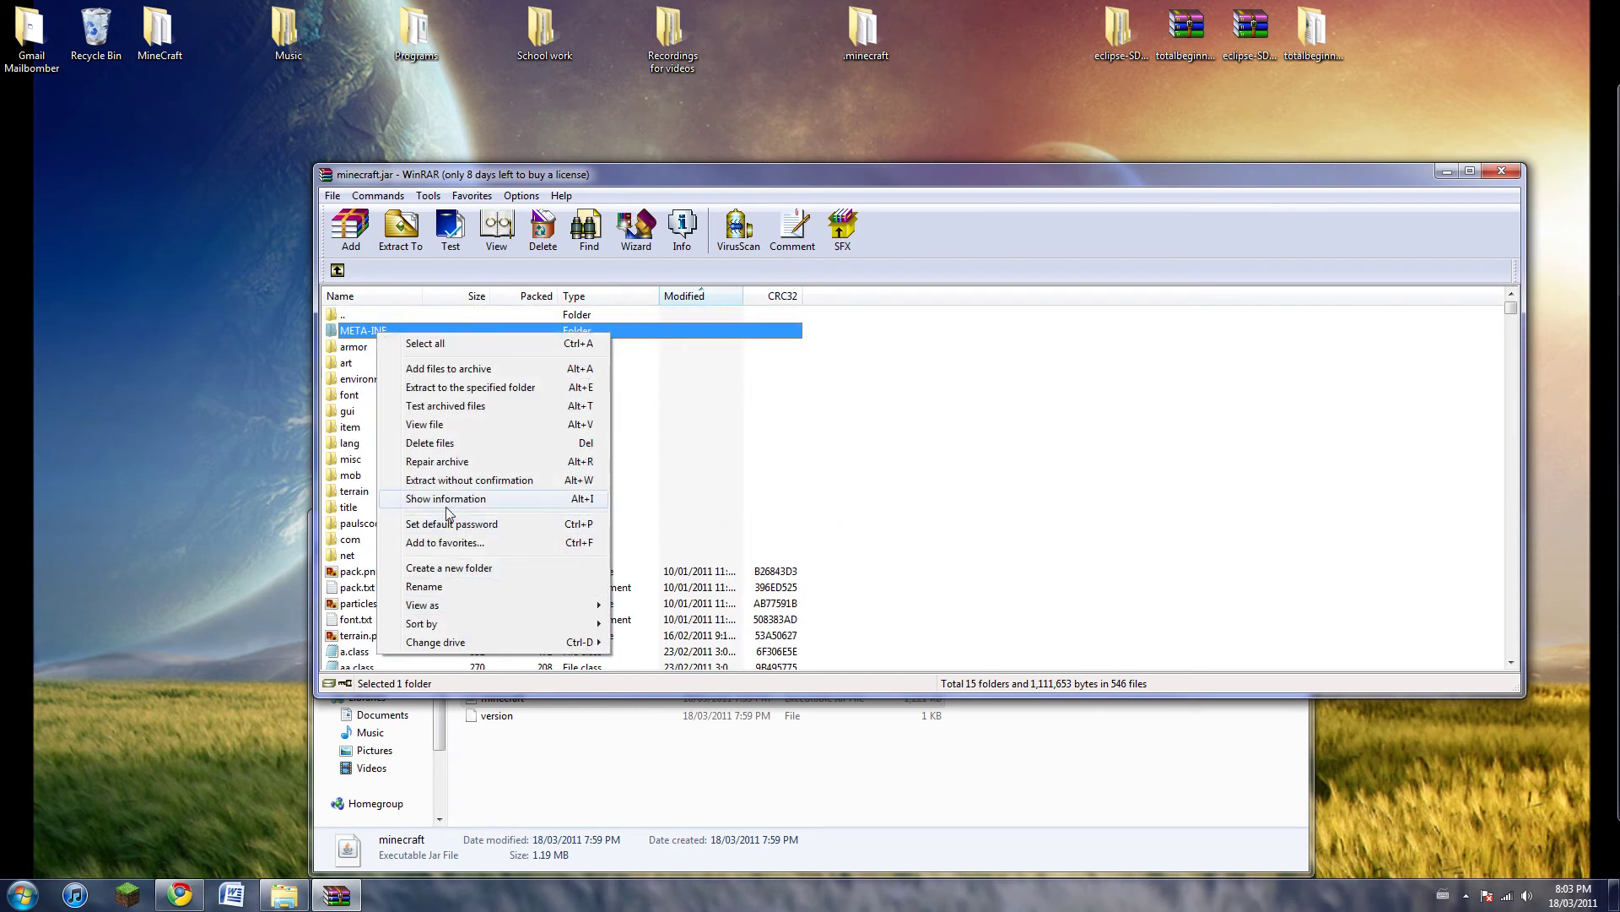
{"action": "left_click", "coordinate": [447, 445]}
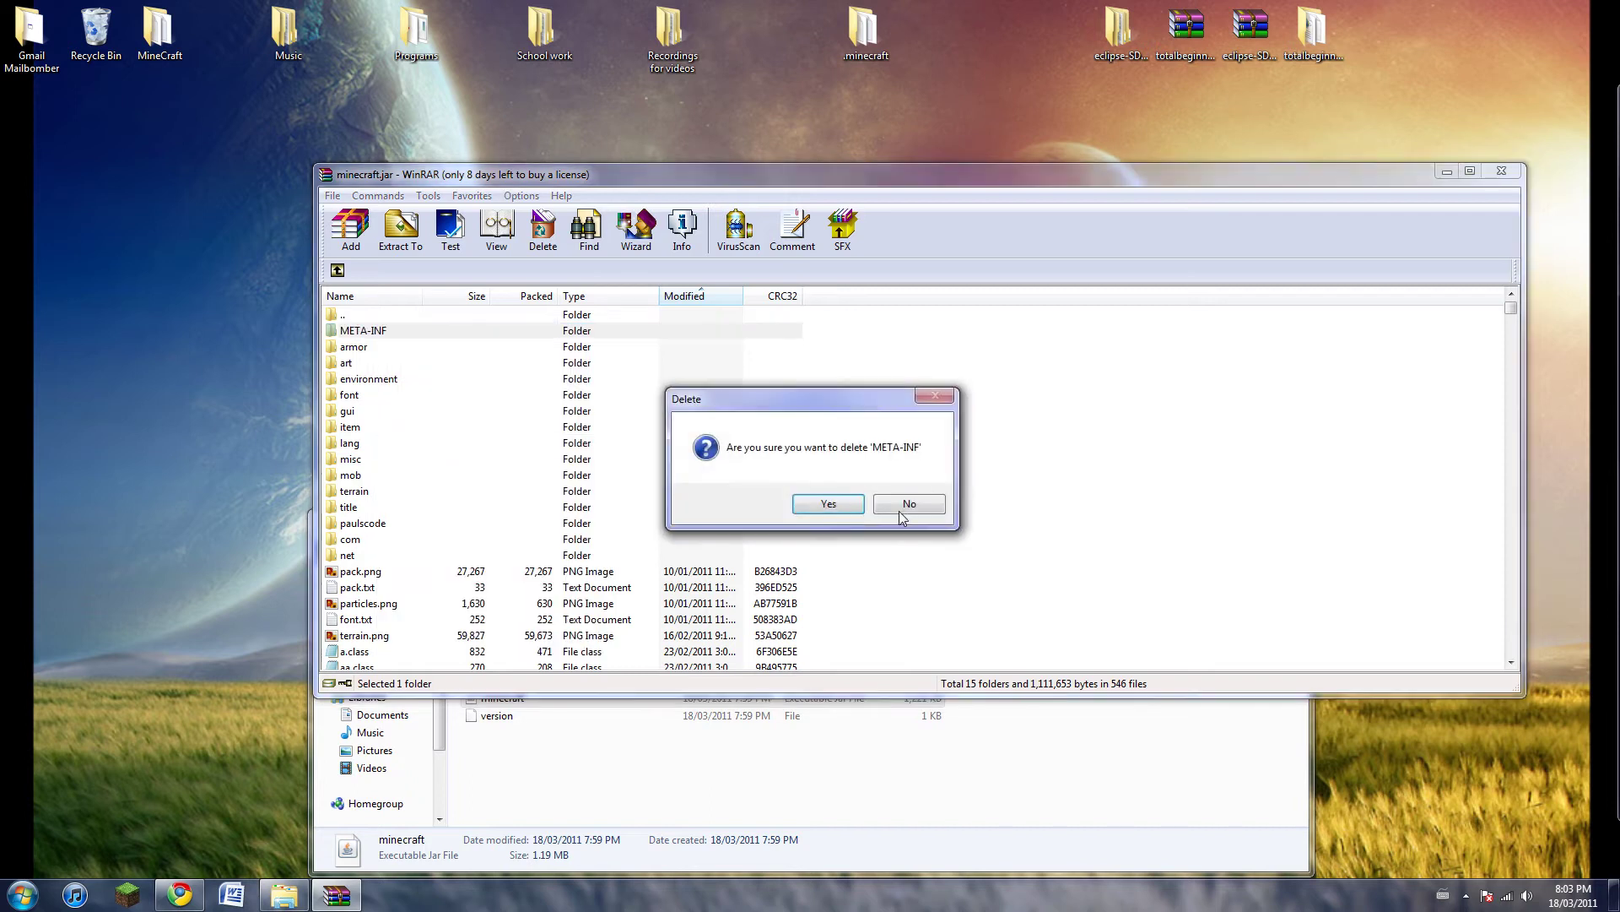
{"action": "left_click", "coordinate": [828, 503]}
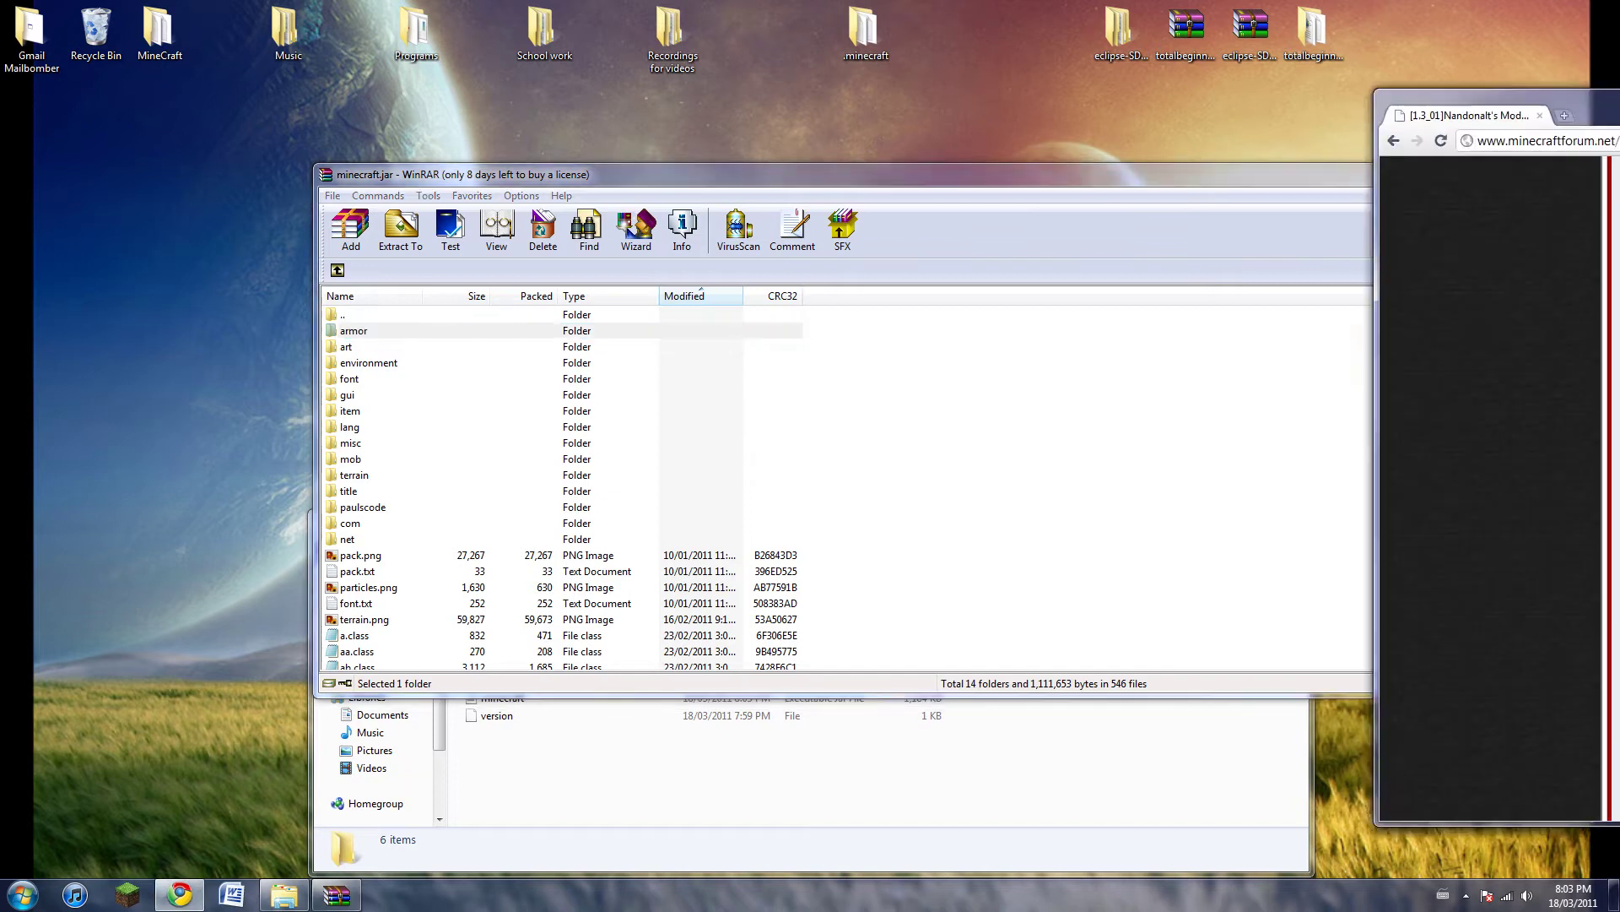
Move Chrome aside and close the .minecraft bin folder window
{"action": "left_click_drag", "start_coordinate": [1619, 25], "coordinate": [999, 25]}
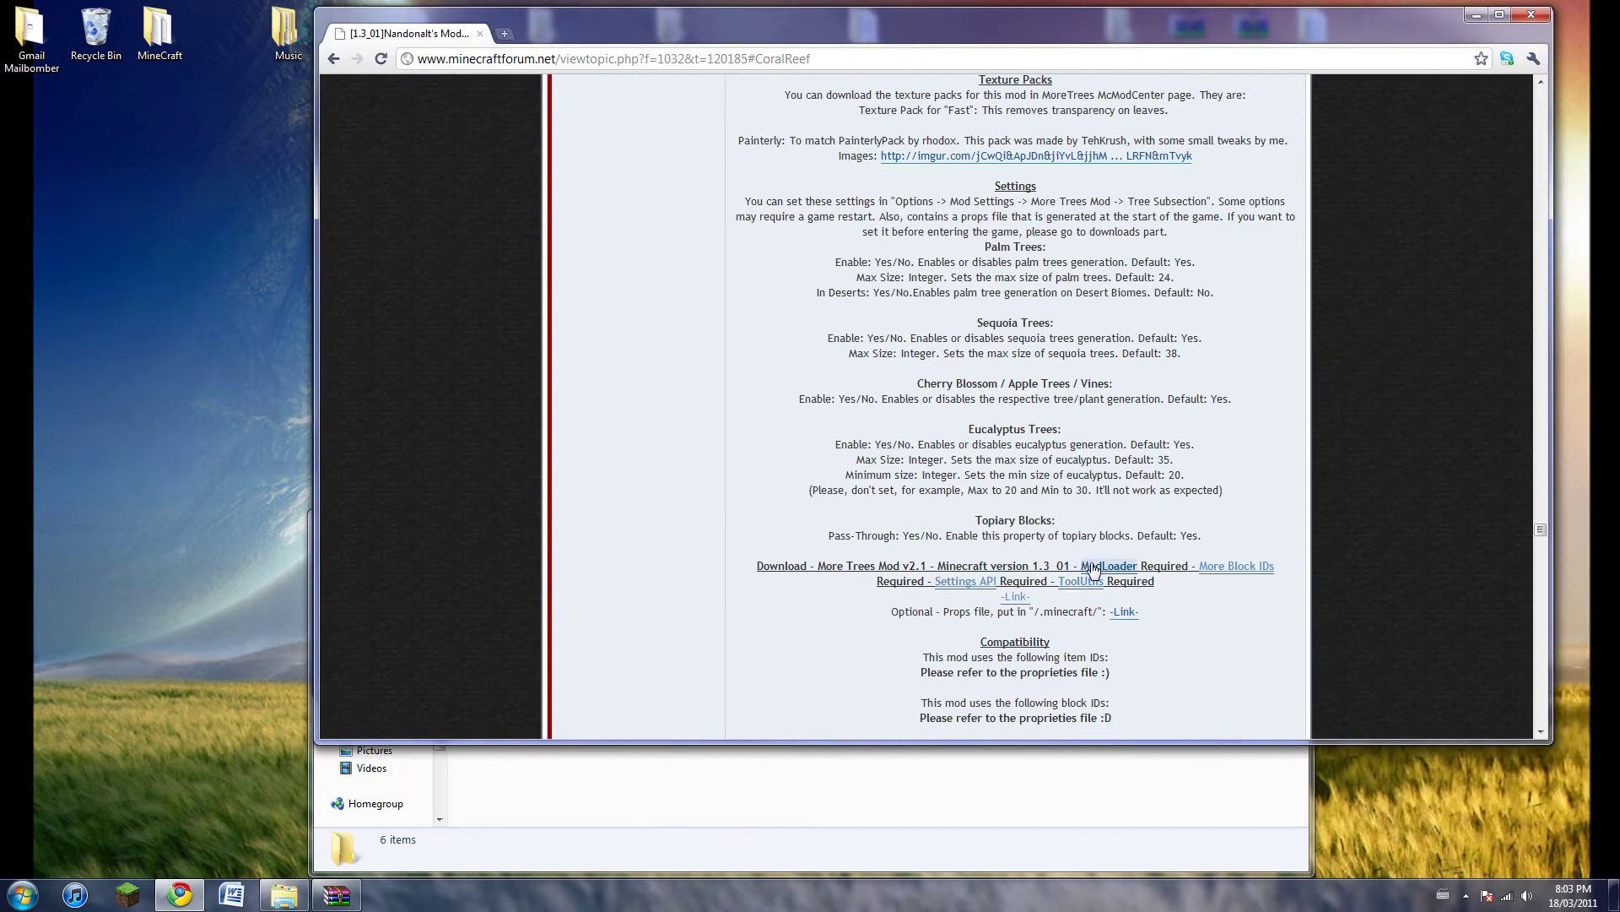
{"action": "left_click_drag", "start_coordinate": [1223, 27], "coordinate": [1619, 27]}
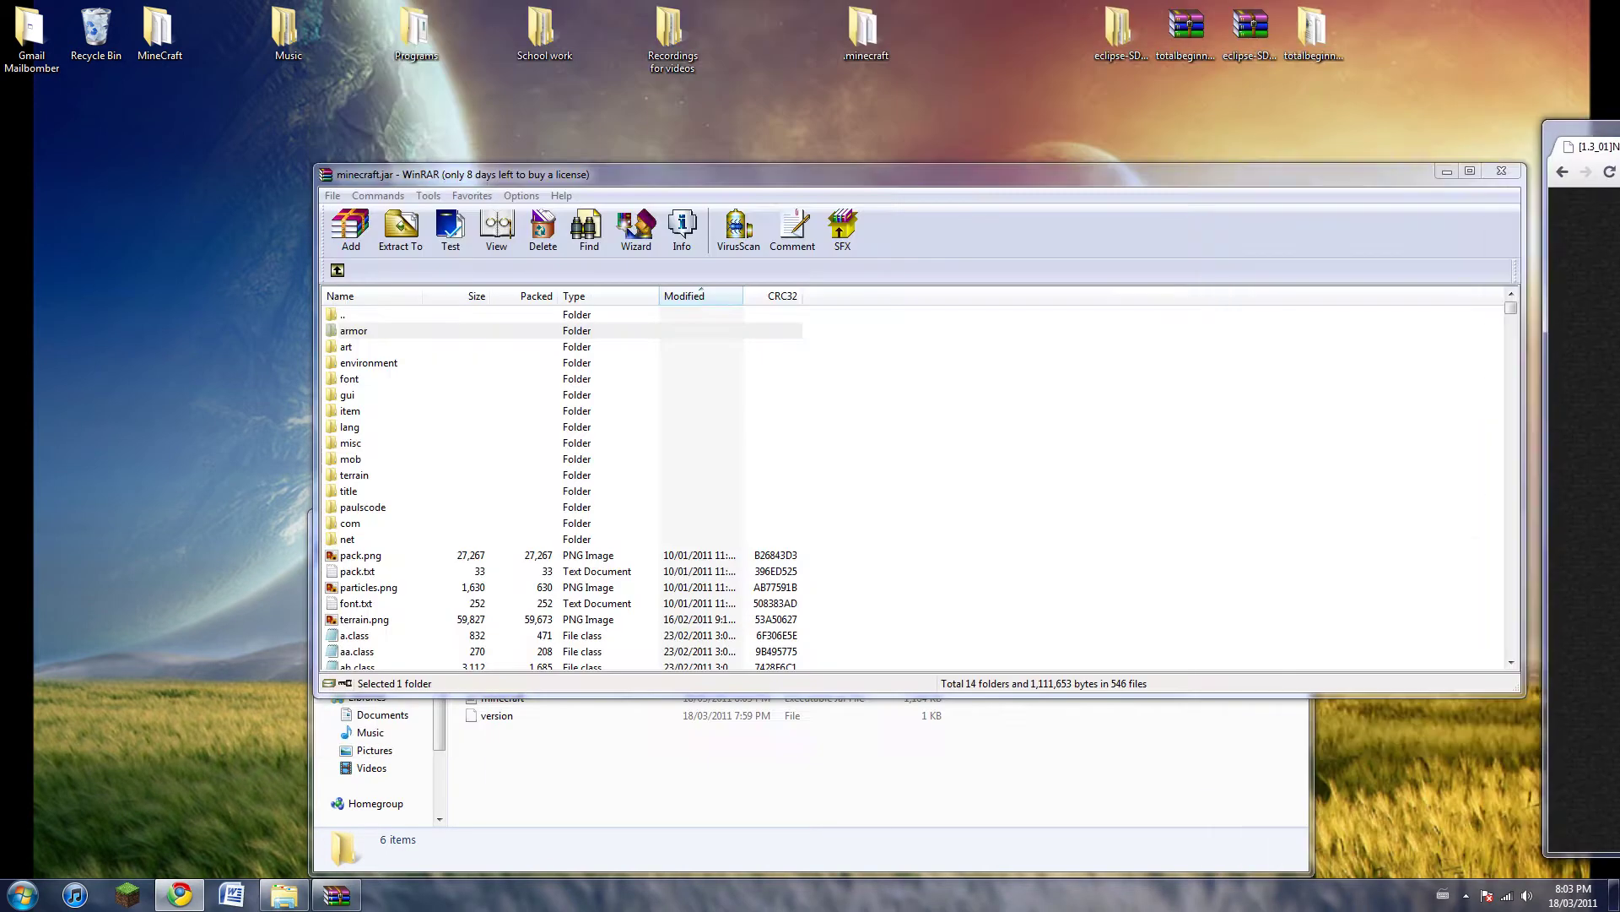
{"action": "left_click", "coordinate": [1259, 789]}
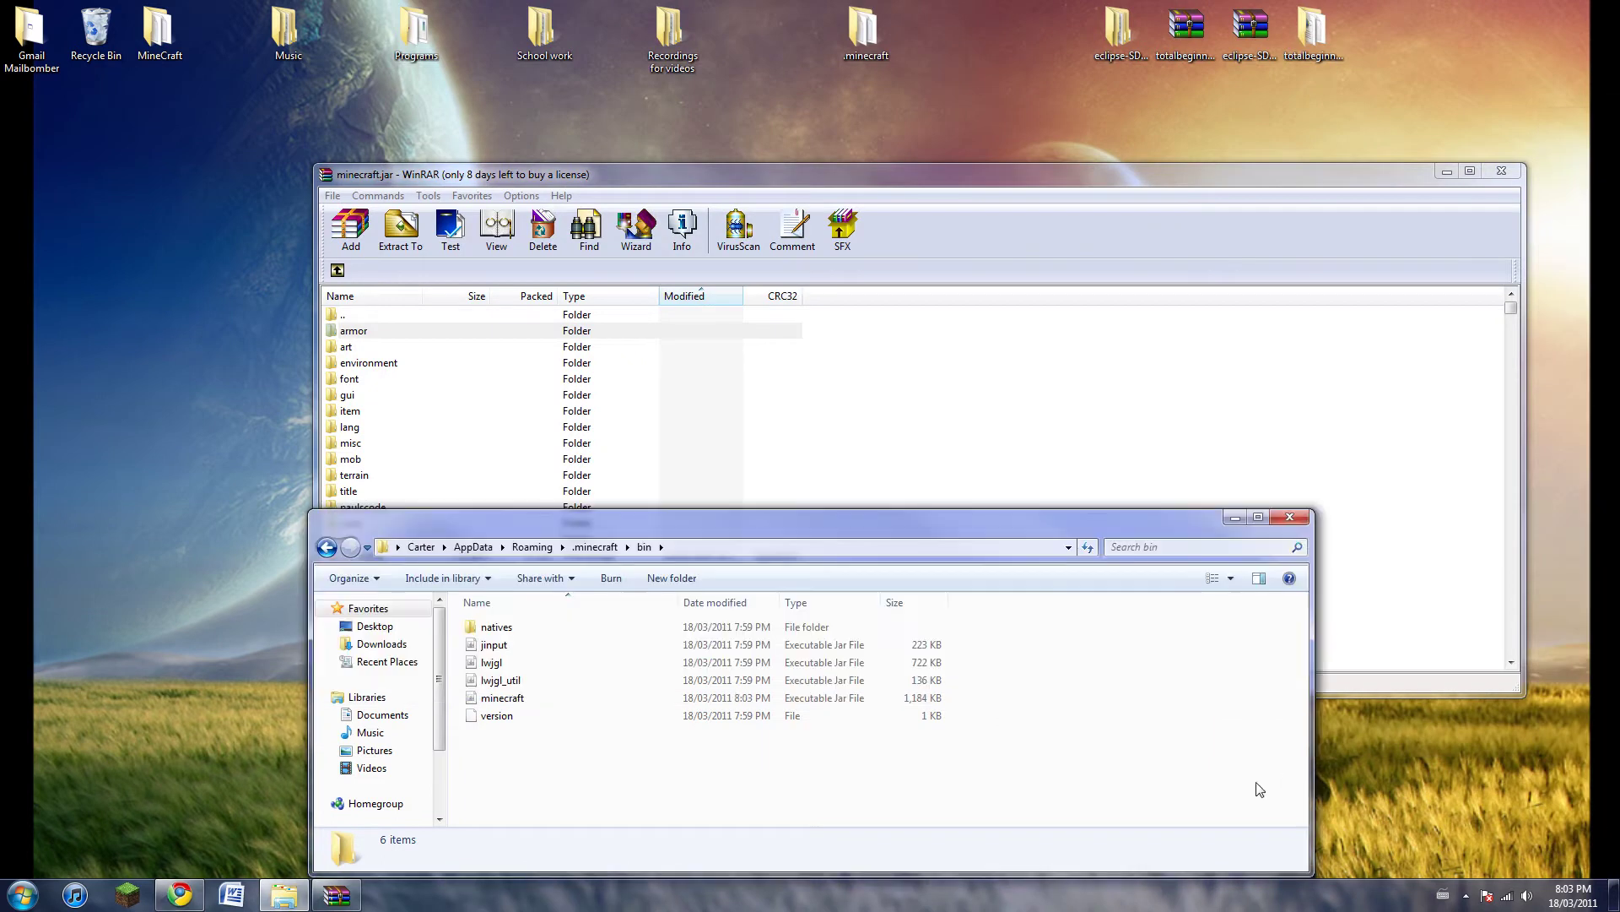
{"action": "left_click", "coordinate": [1291, 517]}
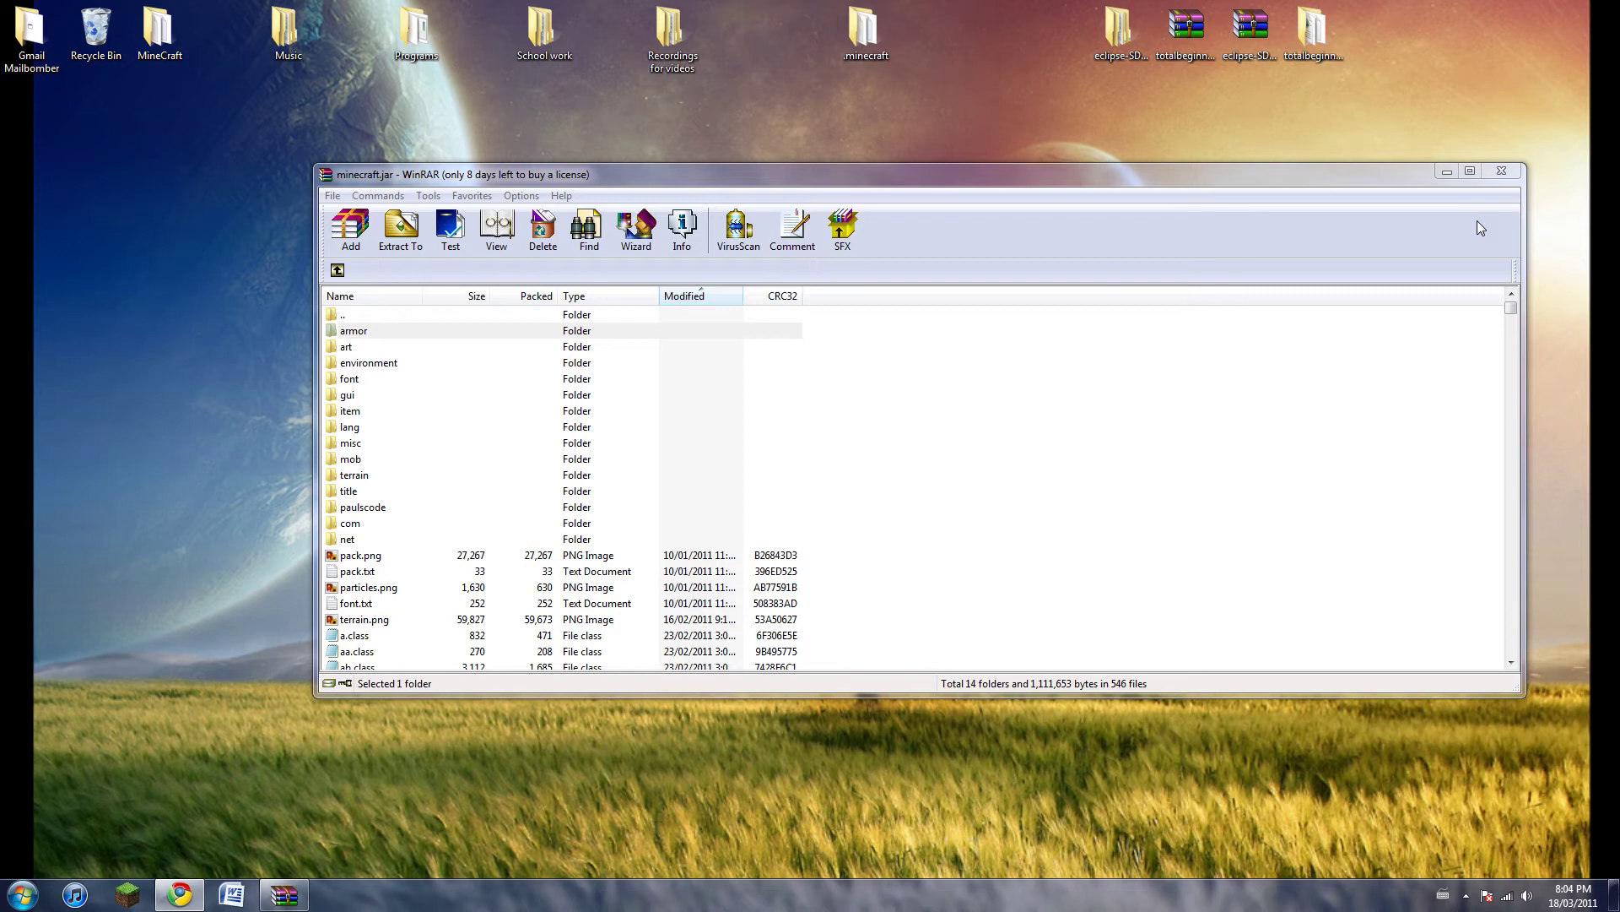
Reposition and enlarge the WinRAR window, with the seven mod archives grouped above it
{"action": "left_click_drag", "start_coordinate": [1355, 176], "coordinate": [1267, 460]}
{"action": "left_click_drag", "start_coordinate": [422, 319], "coordinate": [995, 397]}
{"action": "left_click_drag", "start_coordinate": [856, 388], "coordinate": [924, 234]}
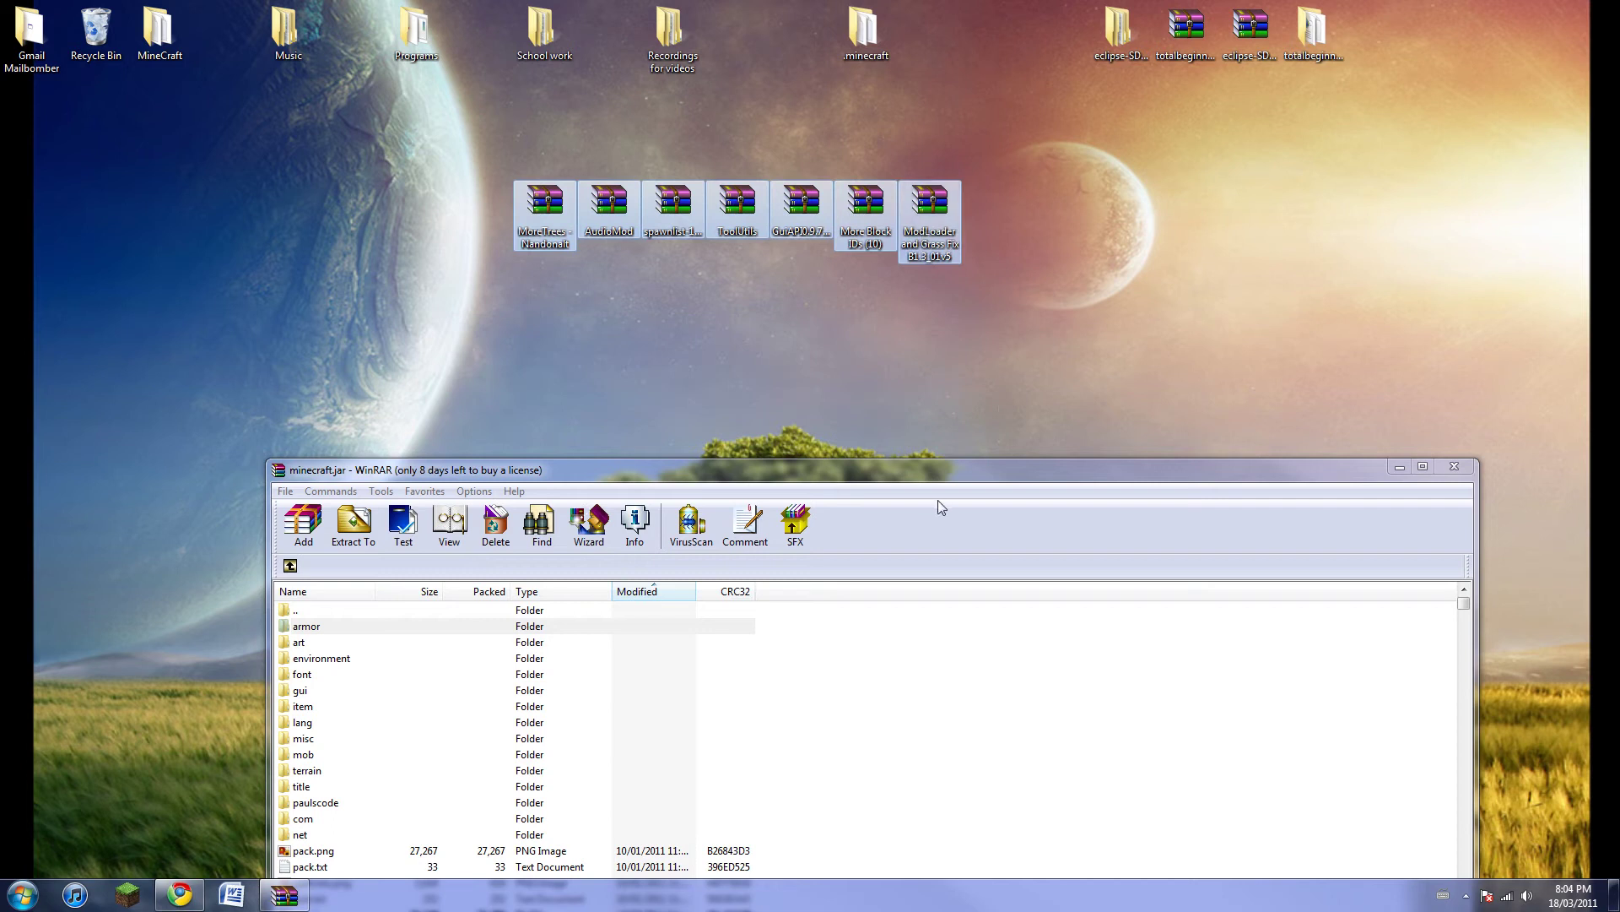
{"action": "left_click_drag", "start_coordinate": [937, 461], "coordinate": [960, 297]}
Extract the ModLoader archive into its own folder and open that folder
{"action": "right_click", "coordinate": [921, 217]}
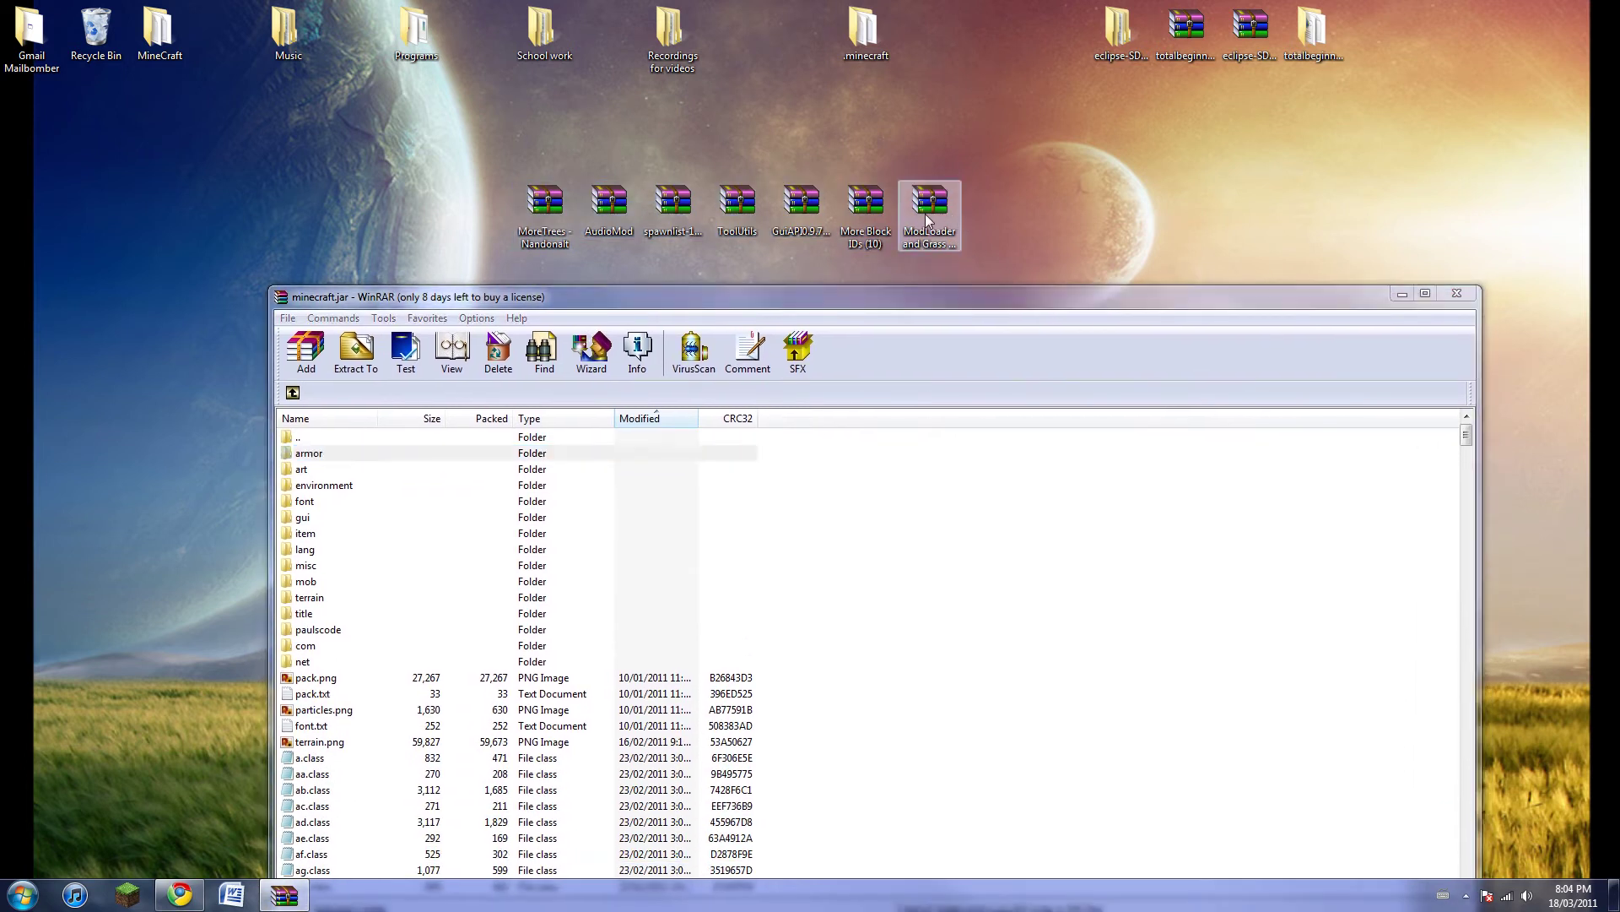
{"action": "key", "text": "Escape"}
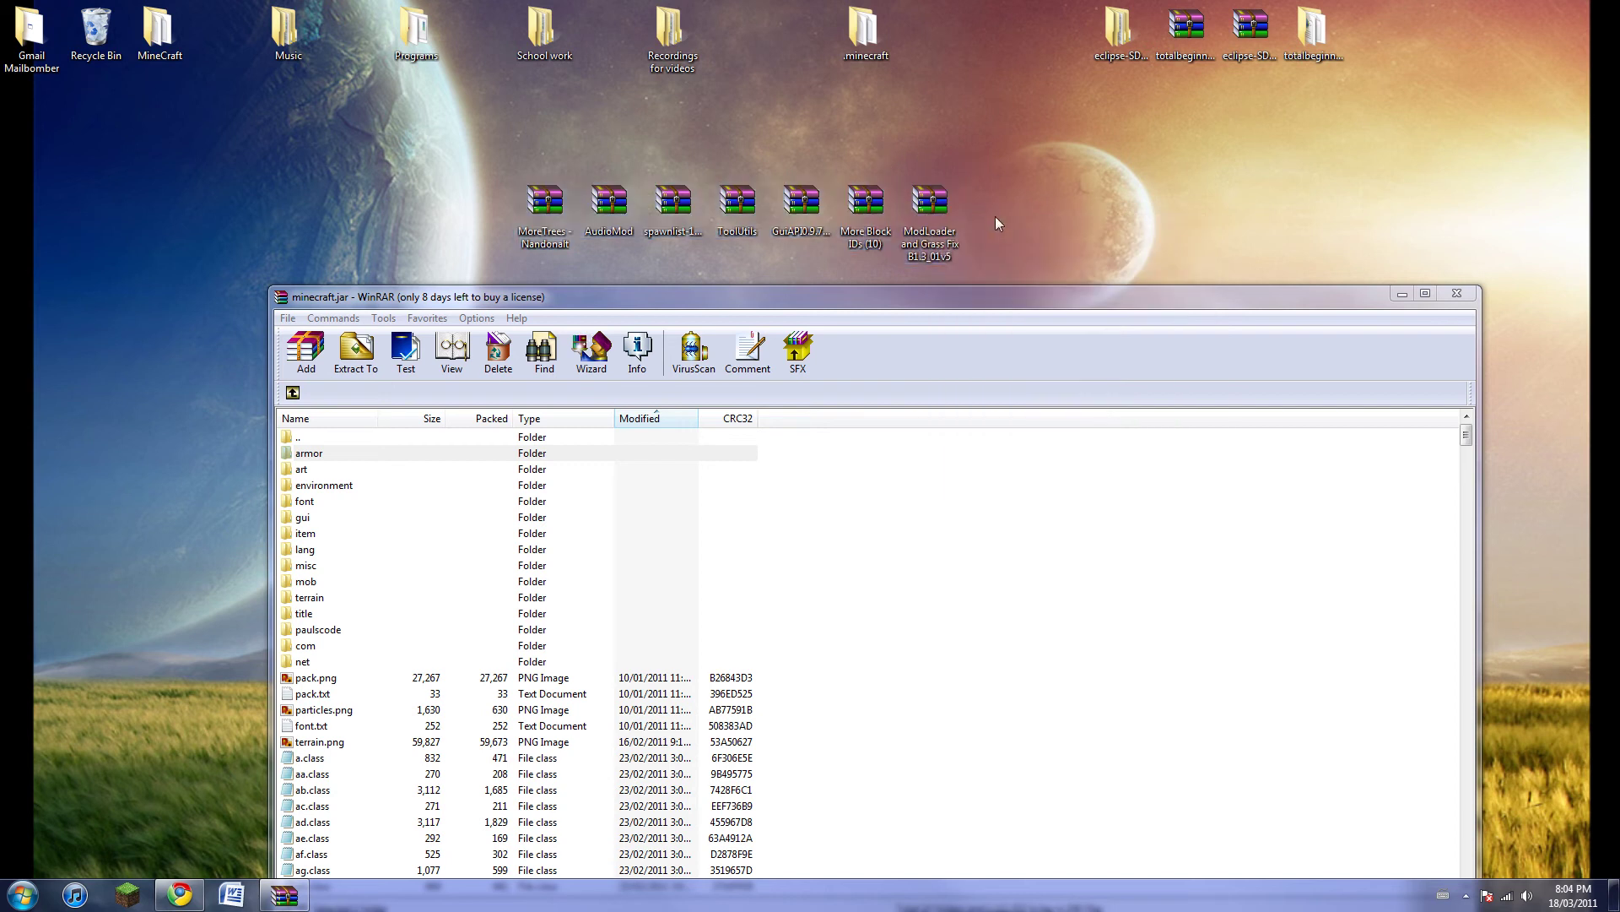
{"action": "right_click", "coordinate": [932, 204]}
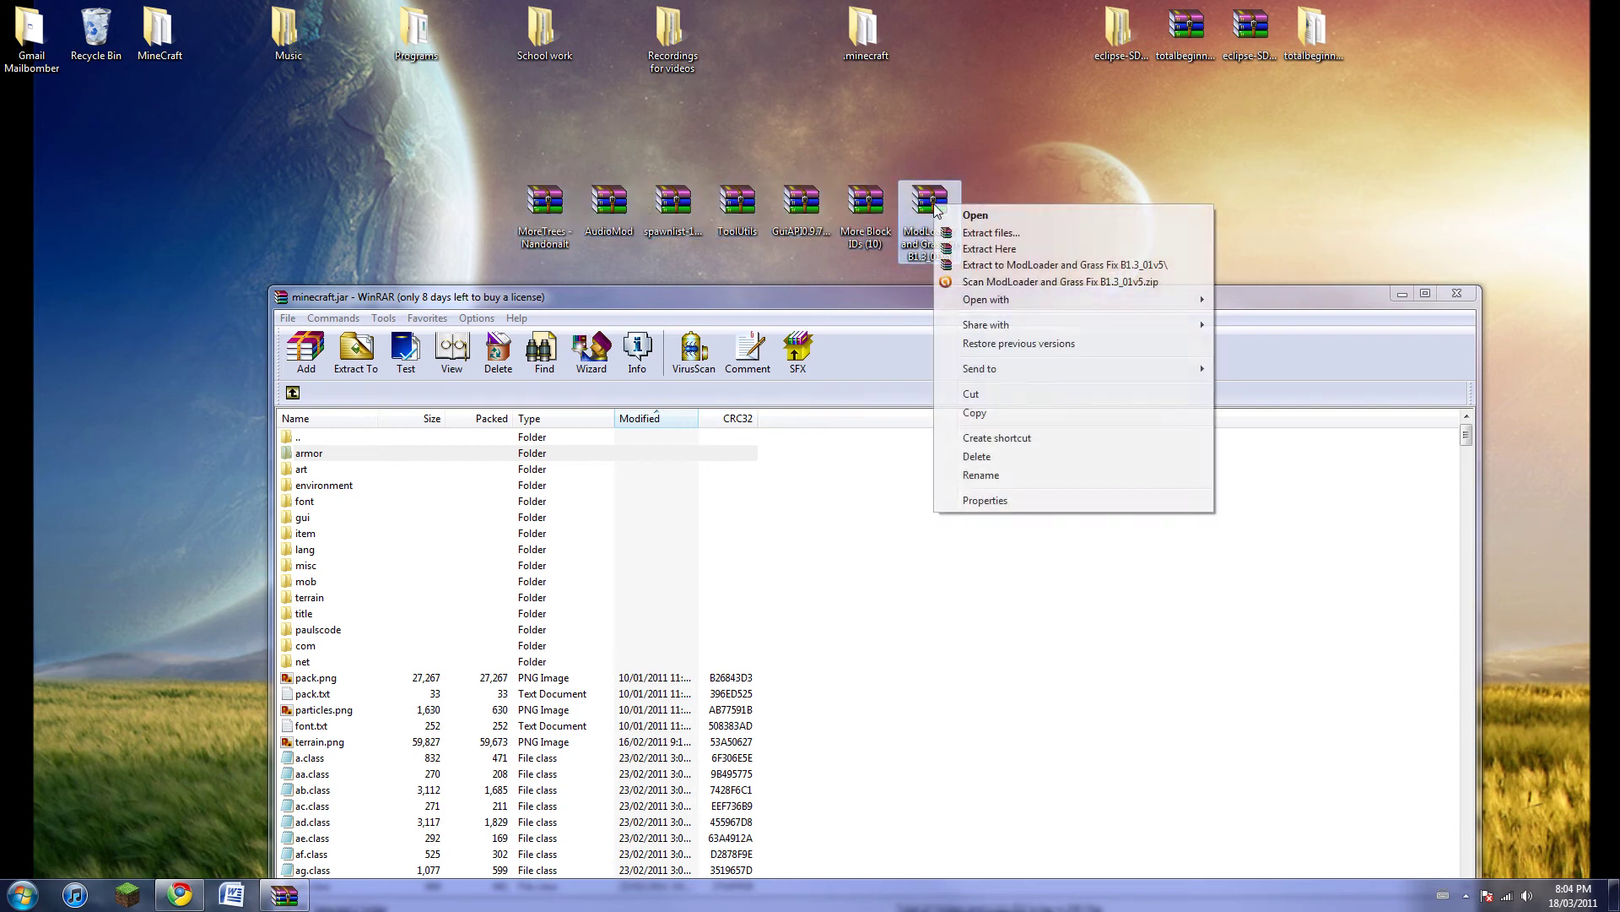
{"action": "left_click", "coordinate": [999, 267]}
{"action": "left_click_drag", "start_coordinate": [30, 119], "coordinate": [1193, 165]}
{"action": "double_click", "coordinate": [1192, 165]}
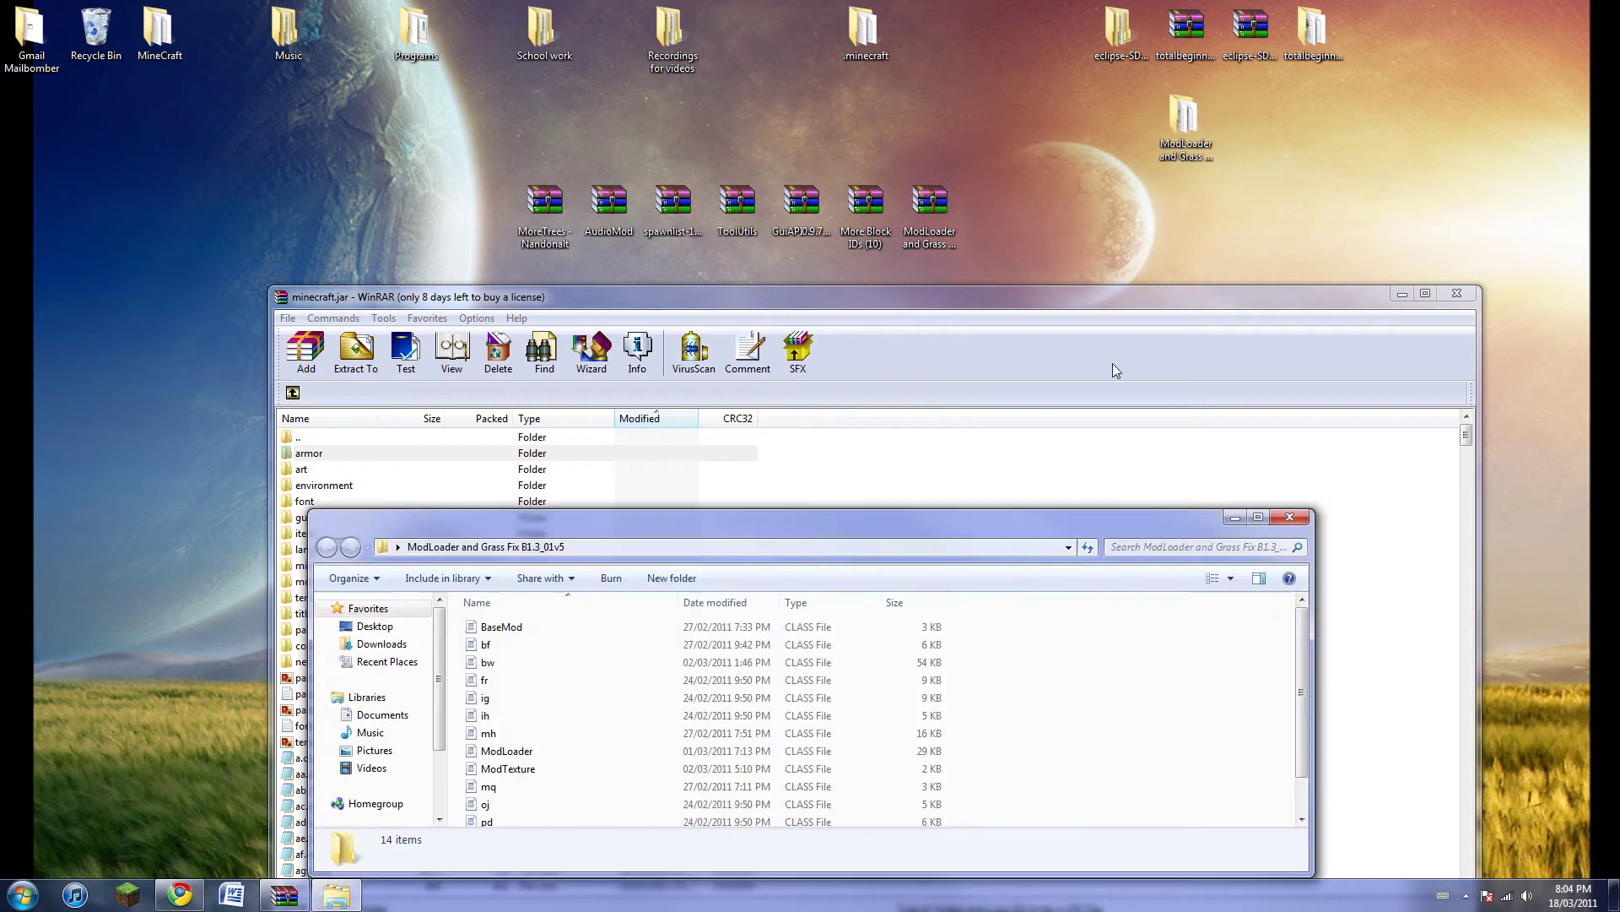
{"action": "left_click_drag", "start_coordinate": [916, 507], "coordinate": [1127, 2]}
Add all 14 ModLoader and Grass Fix files into minecraft.jar, then close the folder
{"action": "left_click_drag", "start_coordinate": [345, 453], "coordinate": [326, 90]}
{"action": "left_click", "coordinate": [1564, 7]}
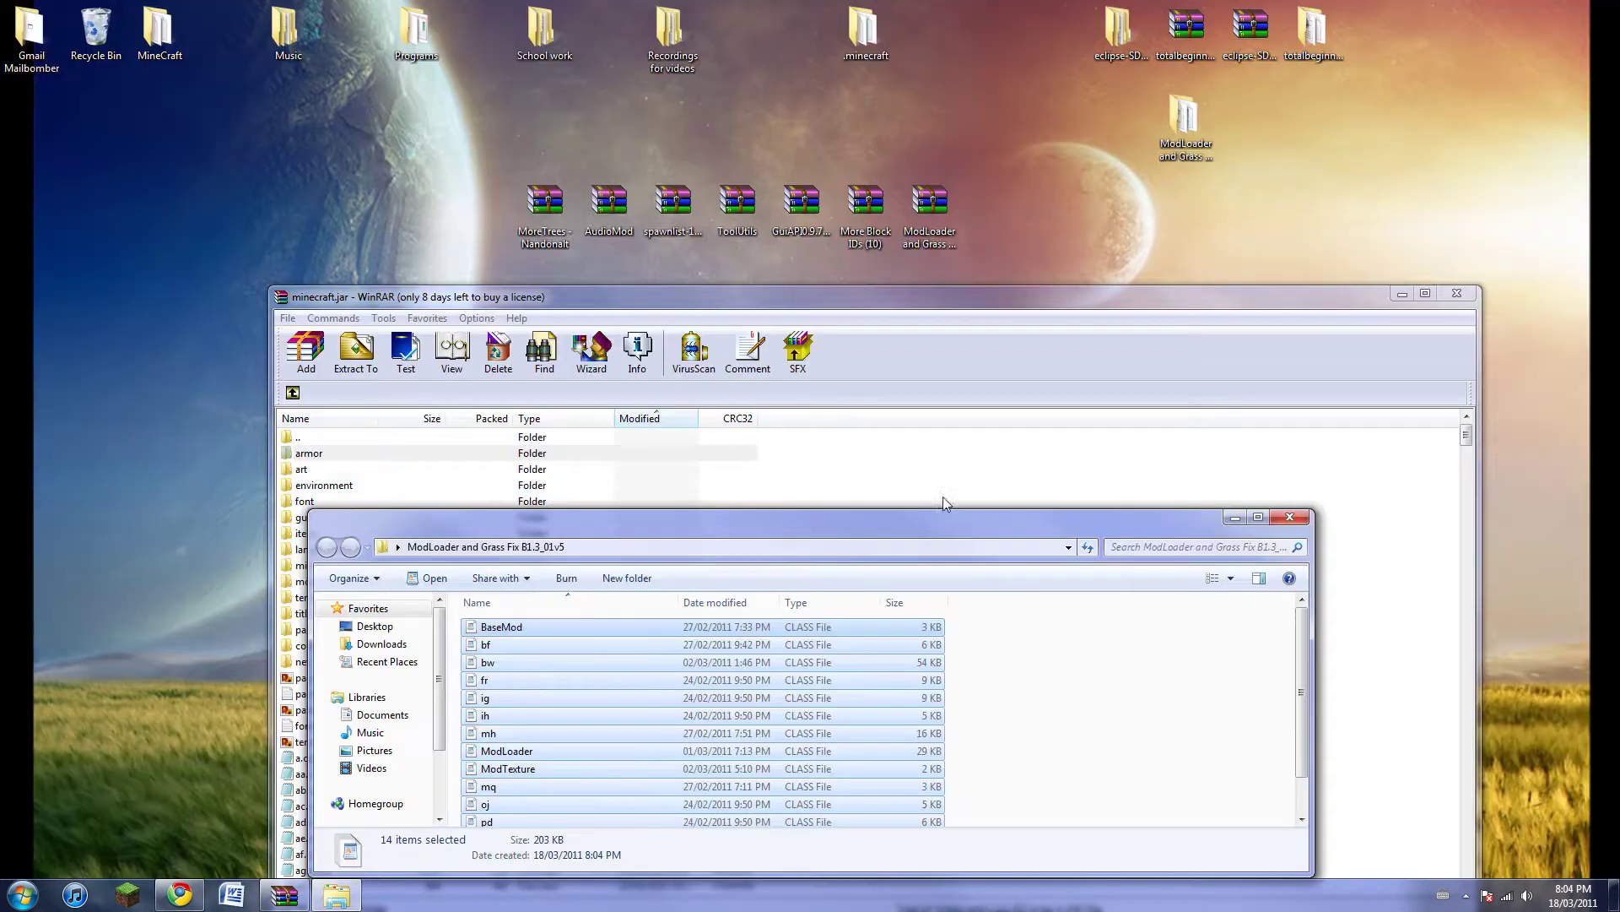
{"action": "left_click_drag", "start_coordinate": [985, 535], "coordinate": [1141, 307]}
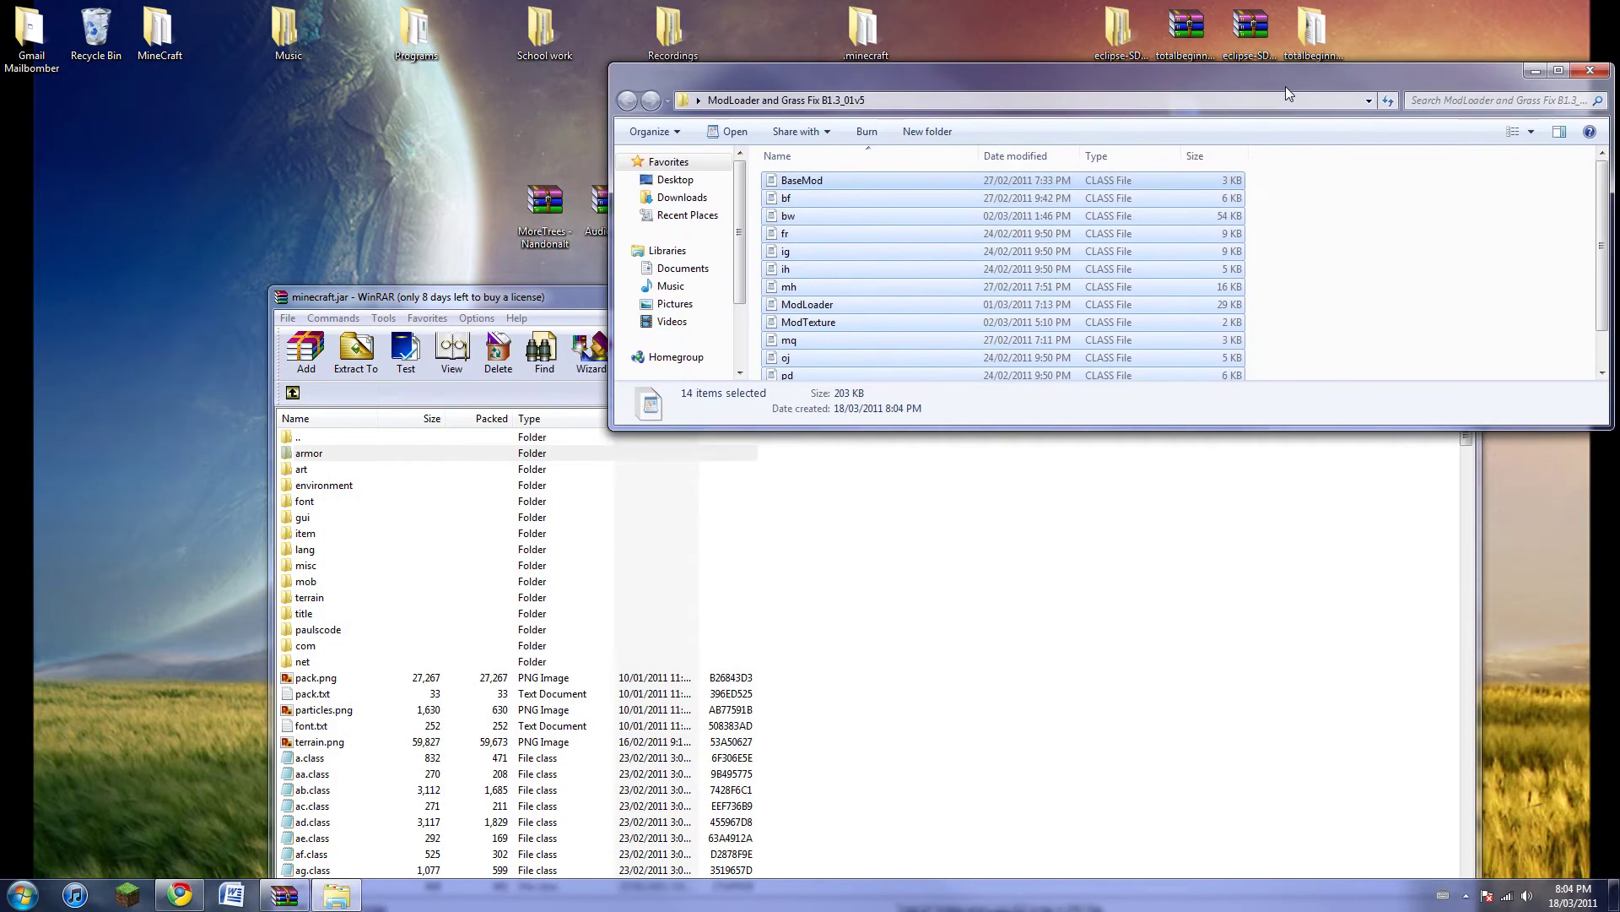
{"action": "left_click_drag", "start_coordinate": [1279, 86], "coordinate": [1266, 85]}
{"action": "left_click_drag", "start_coordinate": [1011, 270], "coordinate": [593, 775]}
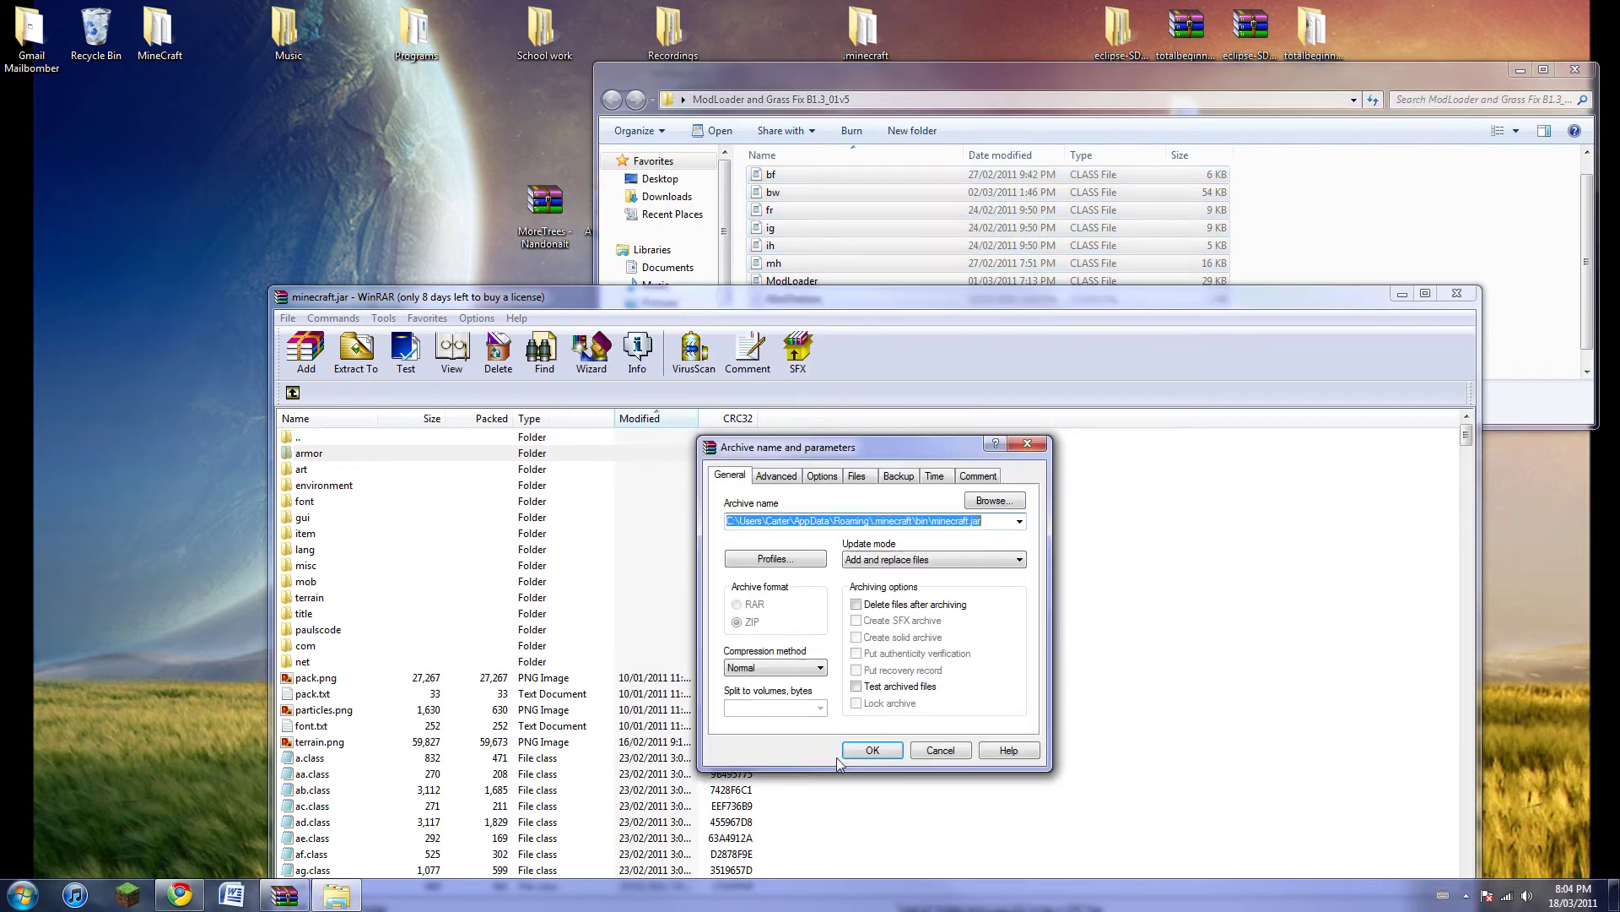
{"action": "left_click", "coordinate": [882, 750]}
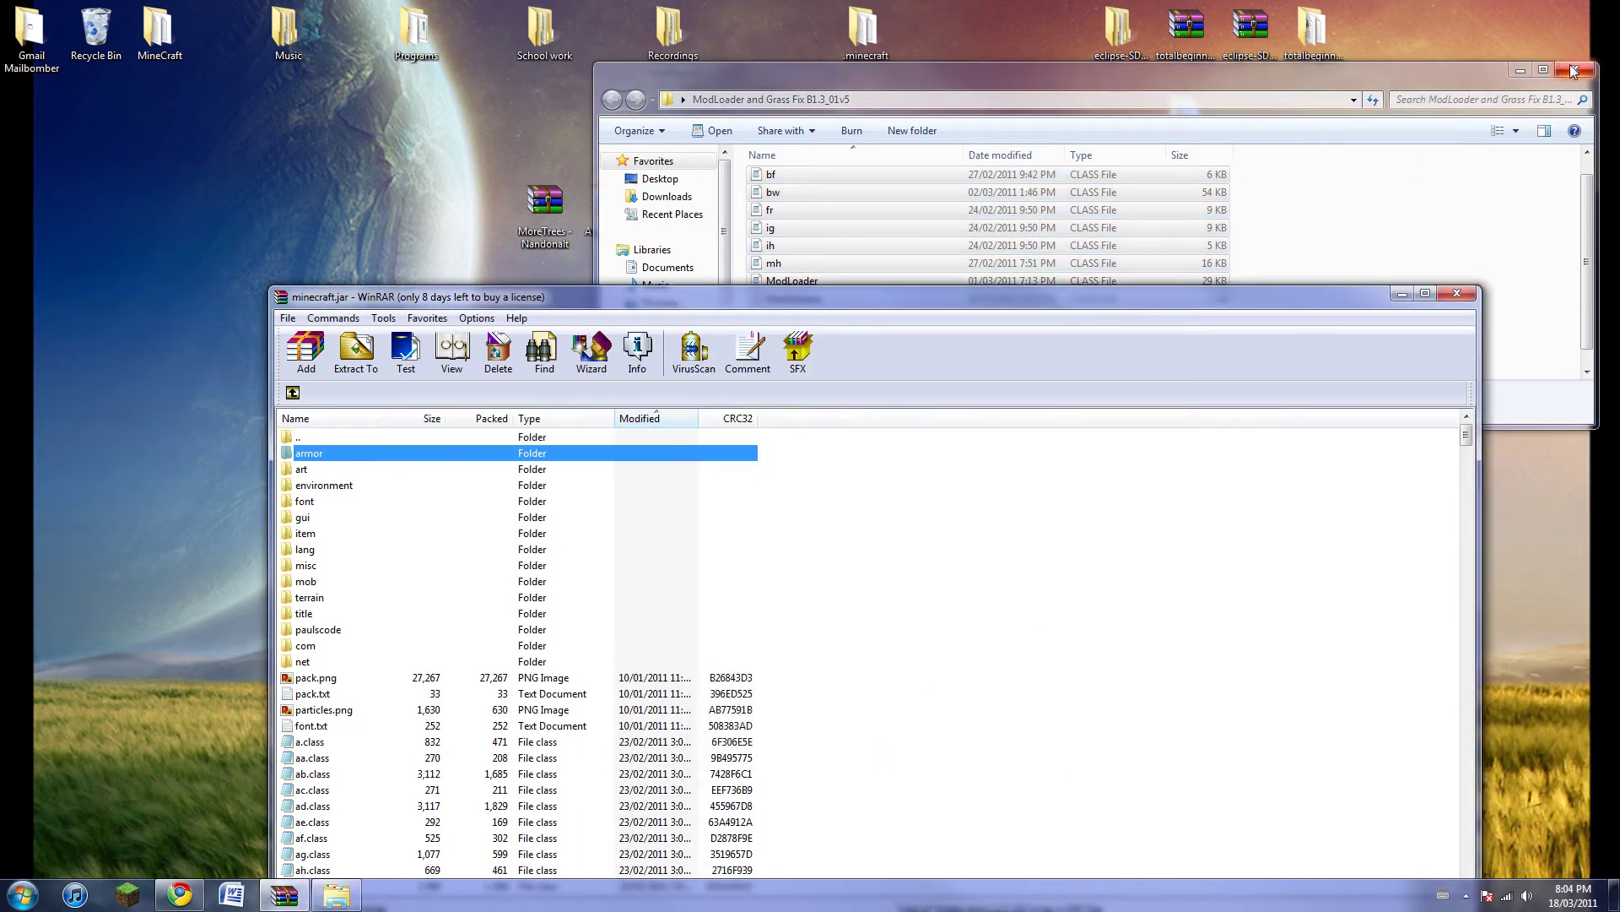
{"action": "left_click", "coordinate": [1574, 71]}
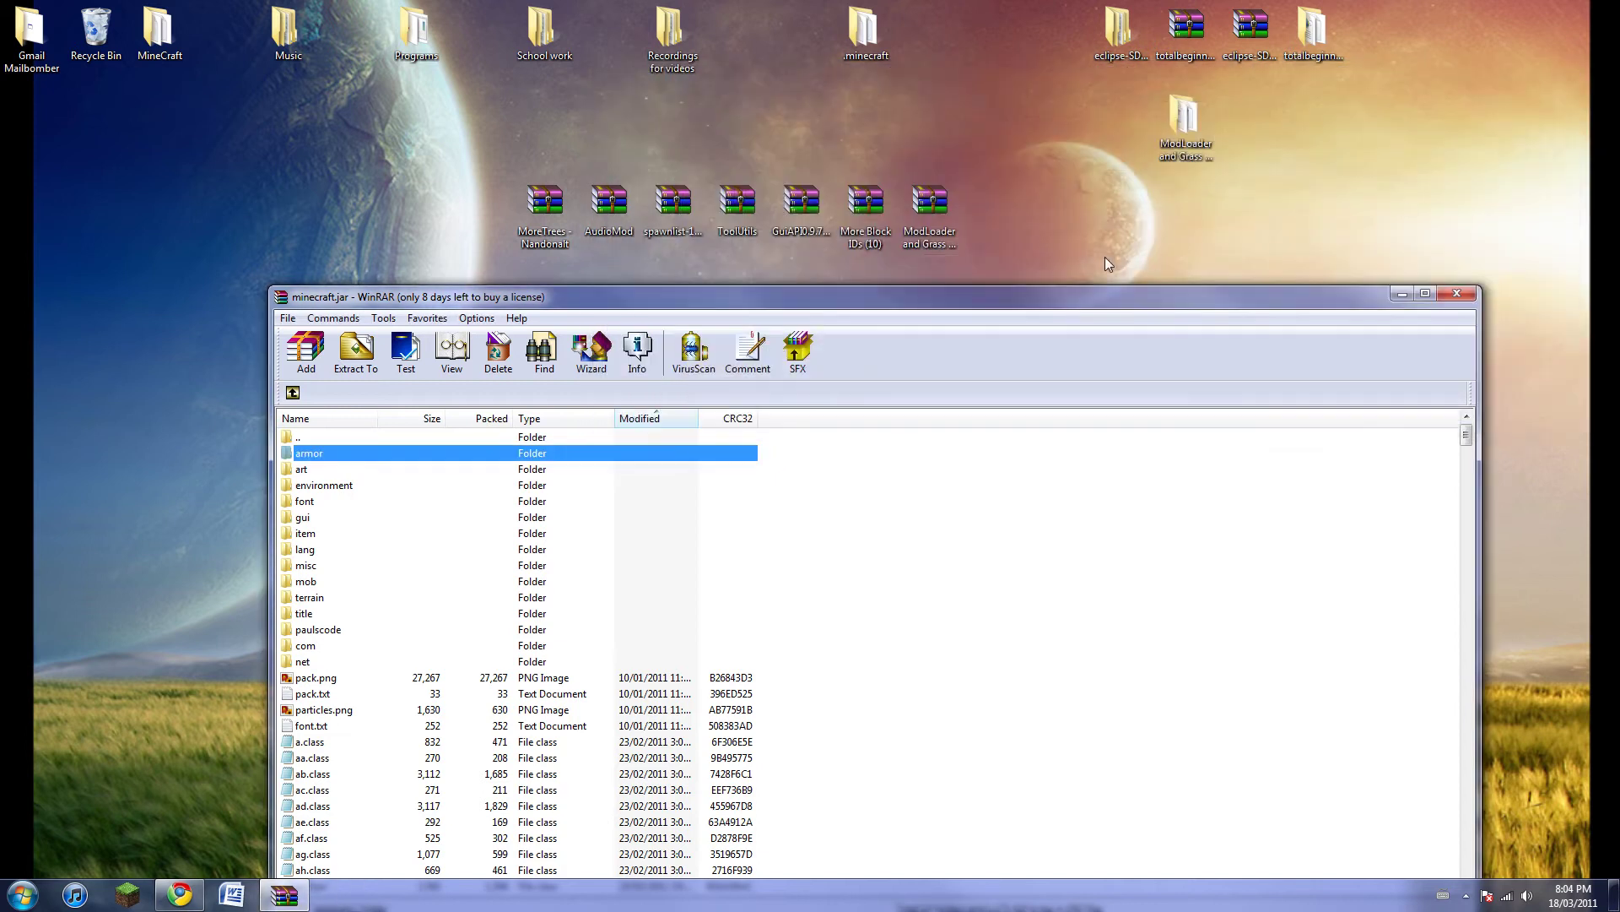
Extract More Block IDs (10) to a folder and read its README instructions
{"action": "left_click_drag", "start_coordinate": [931, 222], "coordinate": [1118, 135]}
{"action": "right_click", "coordinate": [886, 214]}
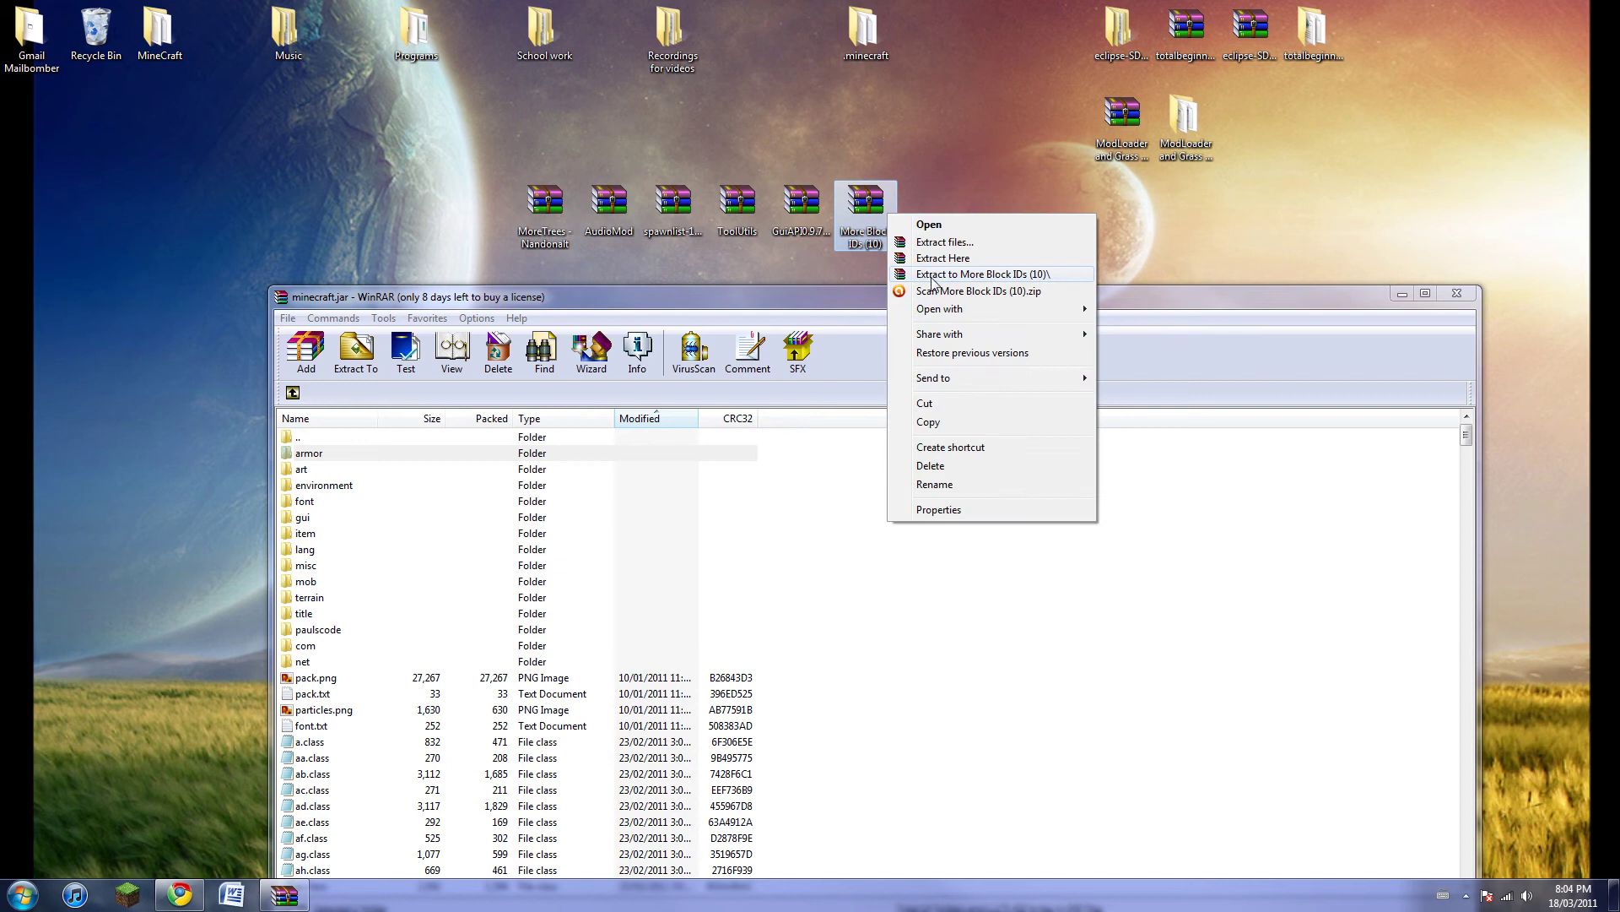
{"action": "left_click", "coordinate": [931, 277]}
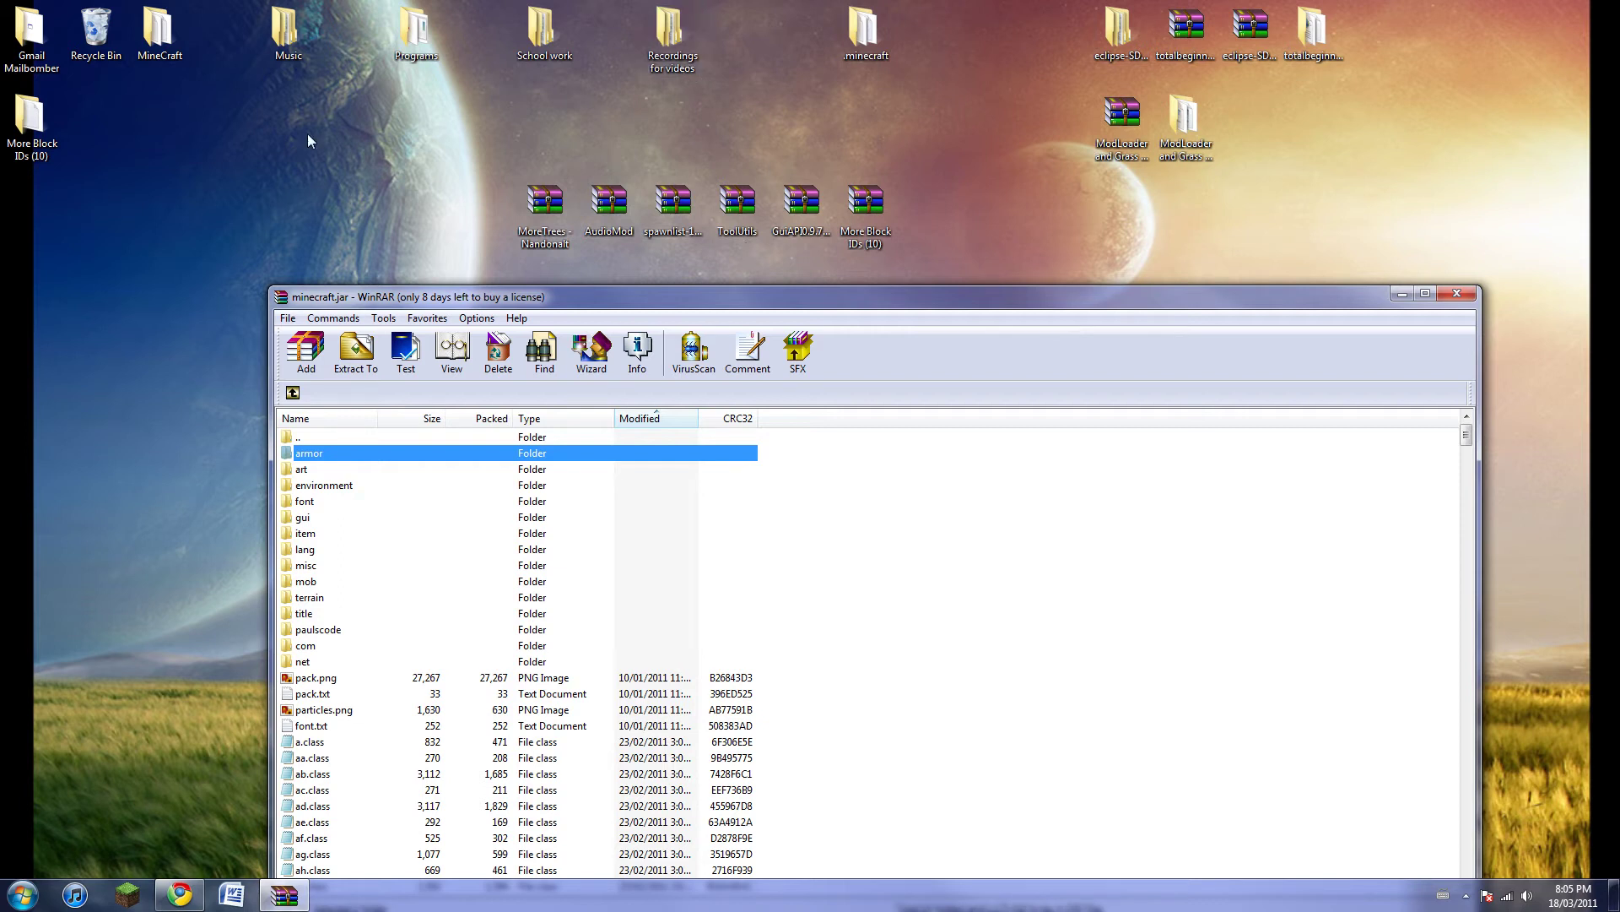
{"action": "left_click_drag", "start_coordinate": [46, 123], "coordinate": [238, 127]}
{"action": "double_click", "coordinate": [221, 118]}
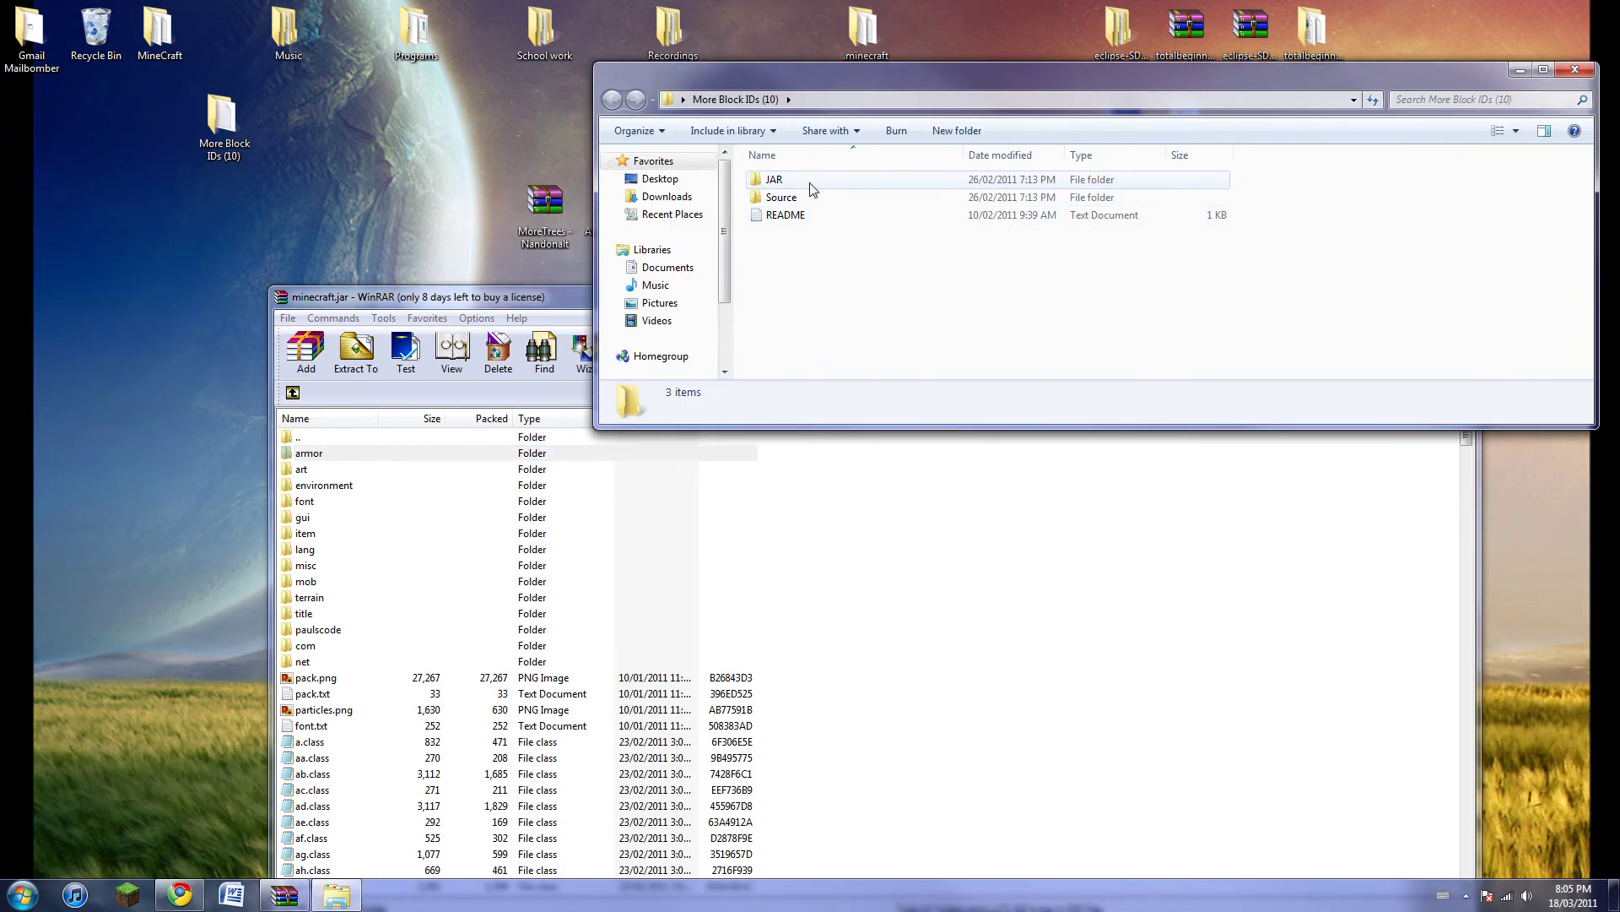
{"action": "double_click", "coordinate": [782, 216]}
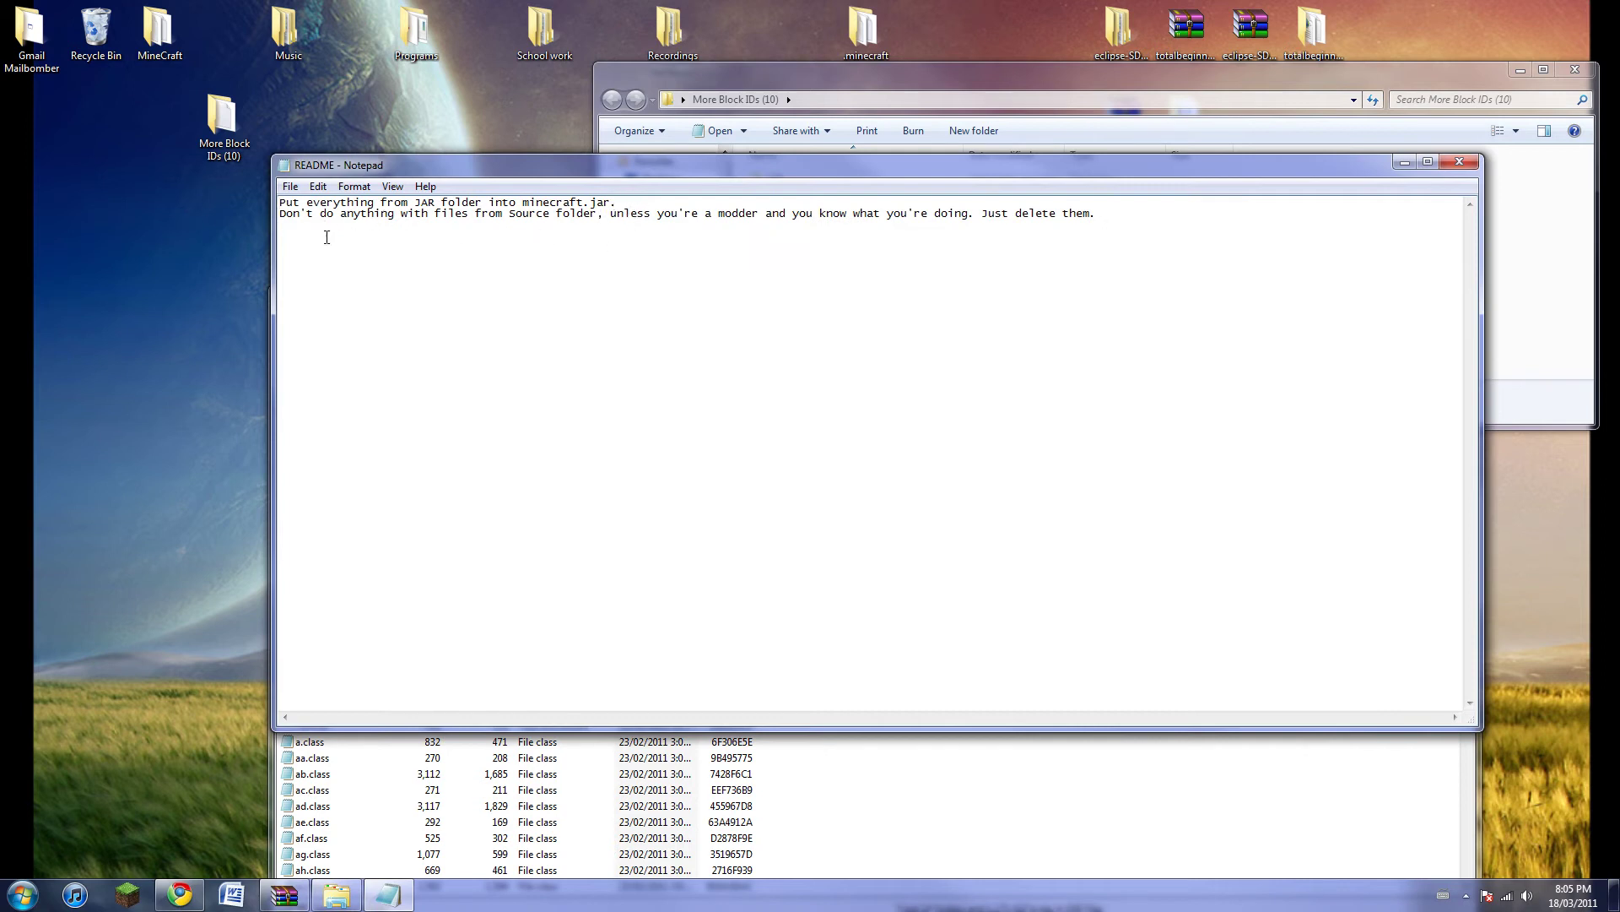
{"action": "left_click", "coordinate": [1457, 162]}
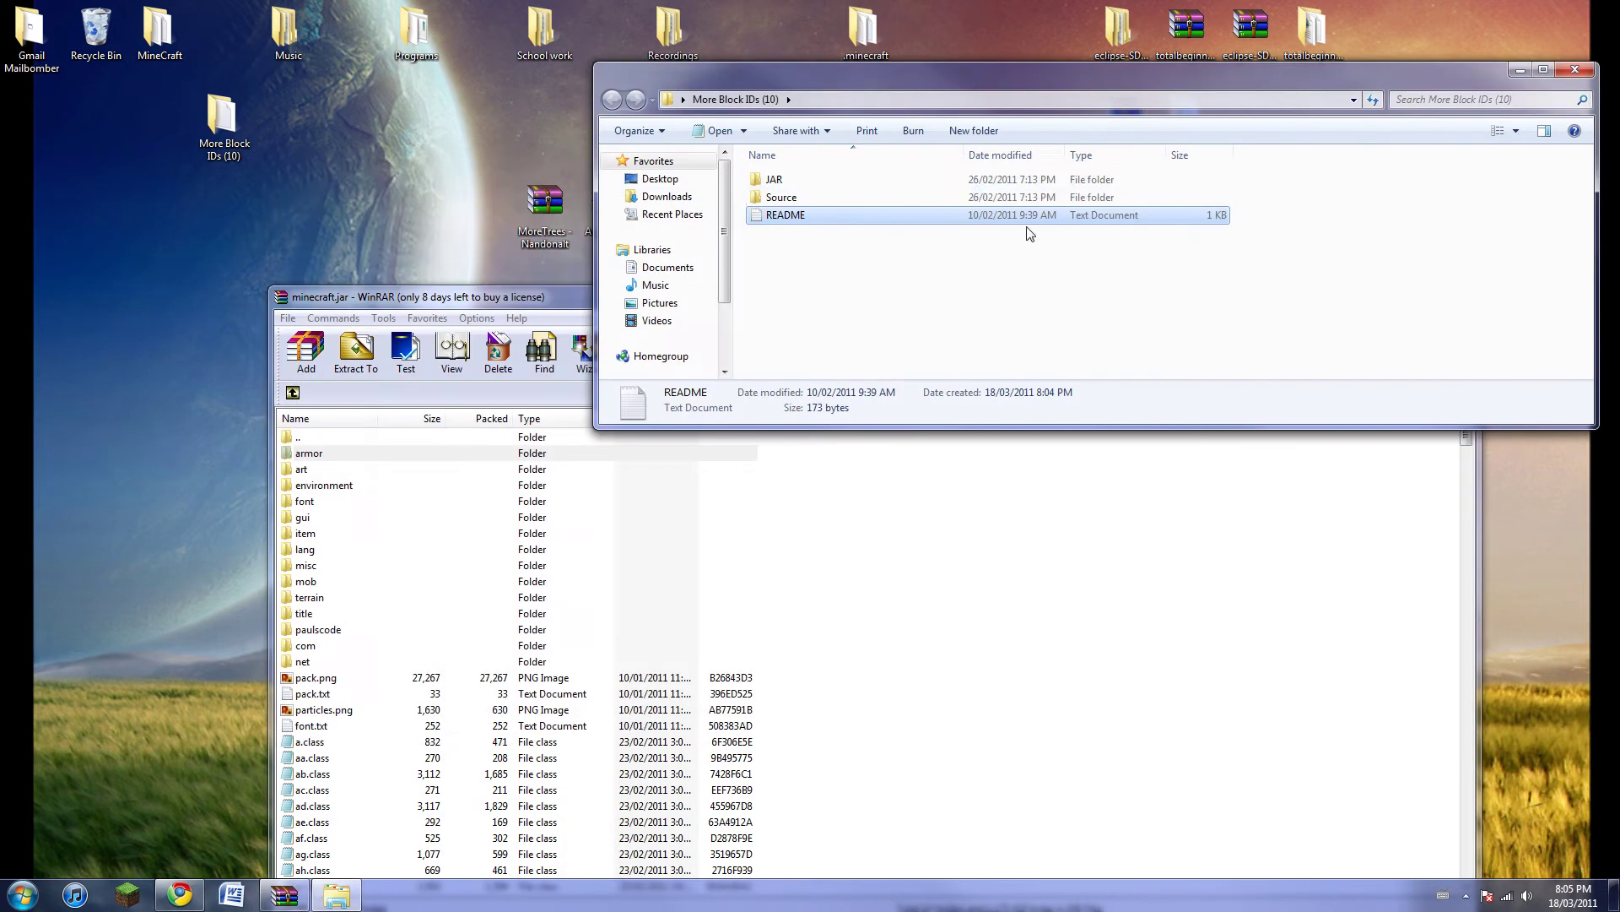
Add the dt and it files from the JAR folder into minecraft.jar, then close it
{"action": "double_click", "coordinate": [775, 179]}
{"action": "left_click_drag", "start_coordinate": [794, 245], "coordinate": [660, 702]}
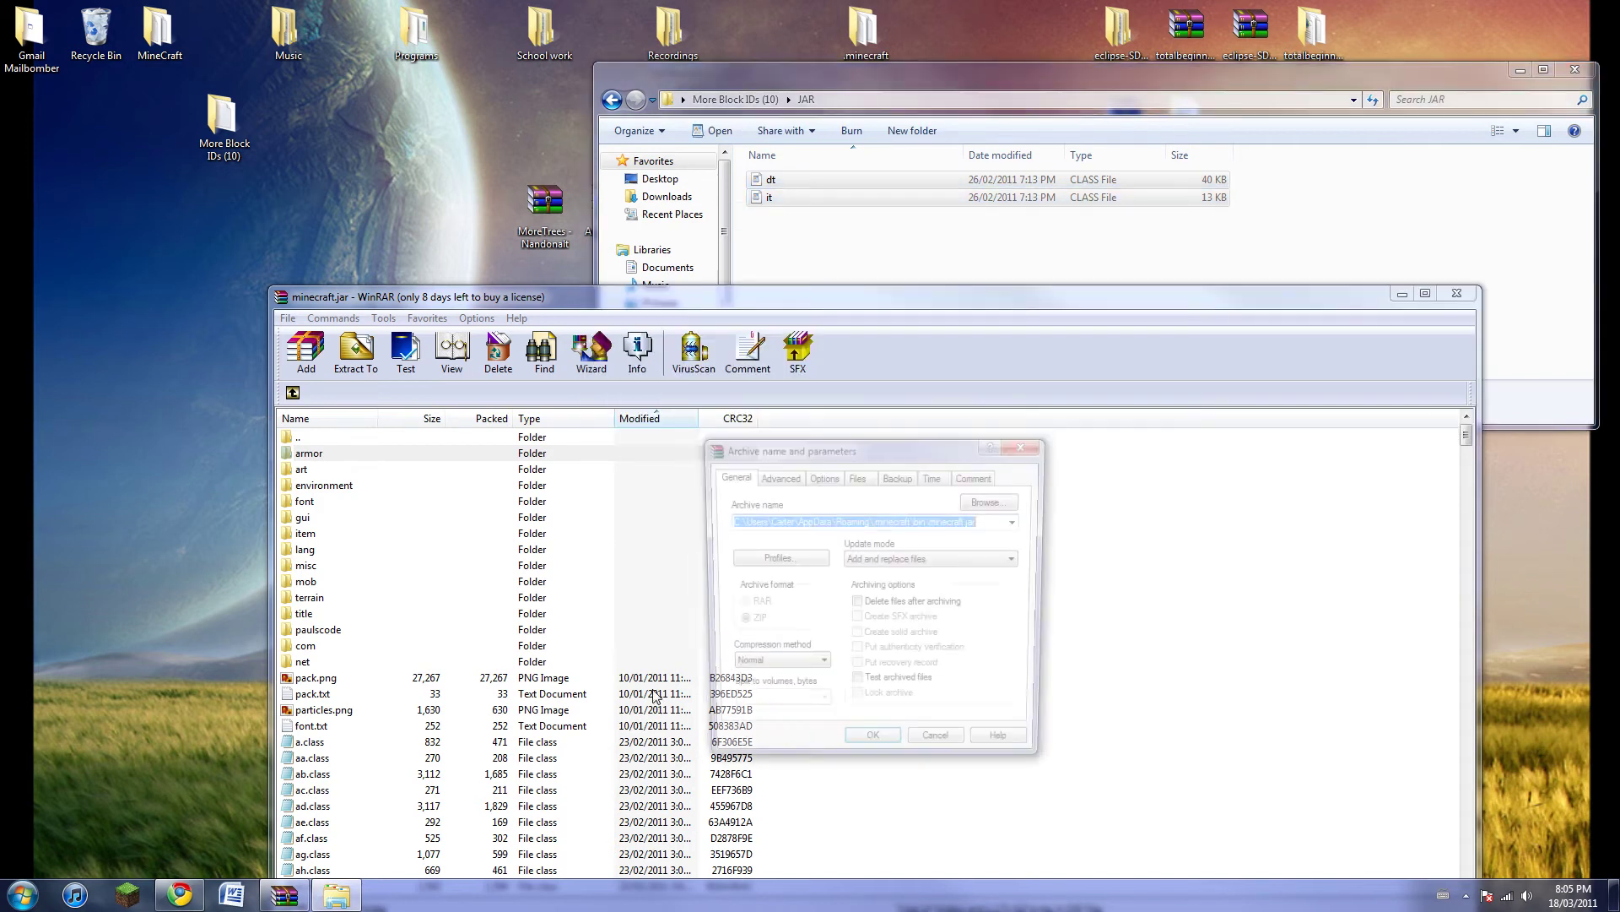
{"action": "left_click", "coordinate": [872, 750]}
{"action": "left_click", "coordinate": [1572, 71]}
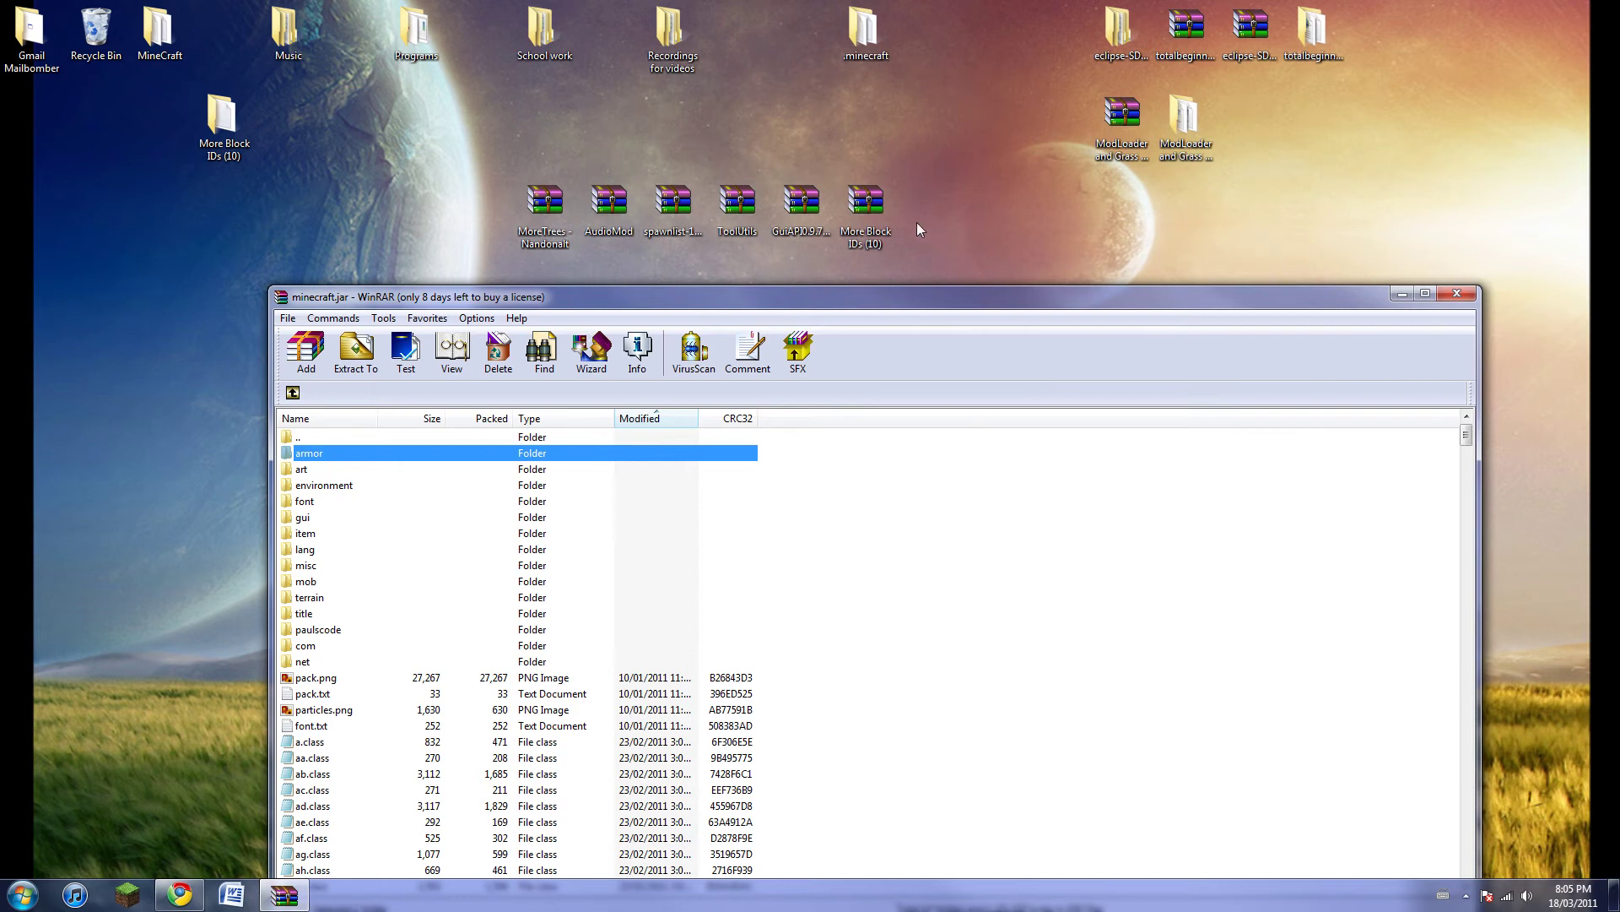
Extract the GuiAPI 0.9.7 archive into its own folder and open it
{"action": "left_click_drag", "start_coordinate": [866, 207], "coordinate": [315, 122]}
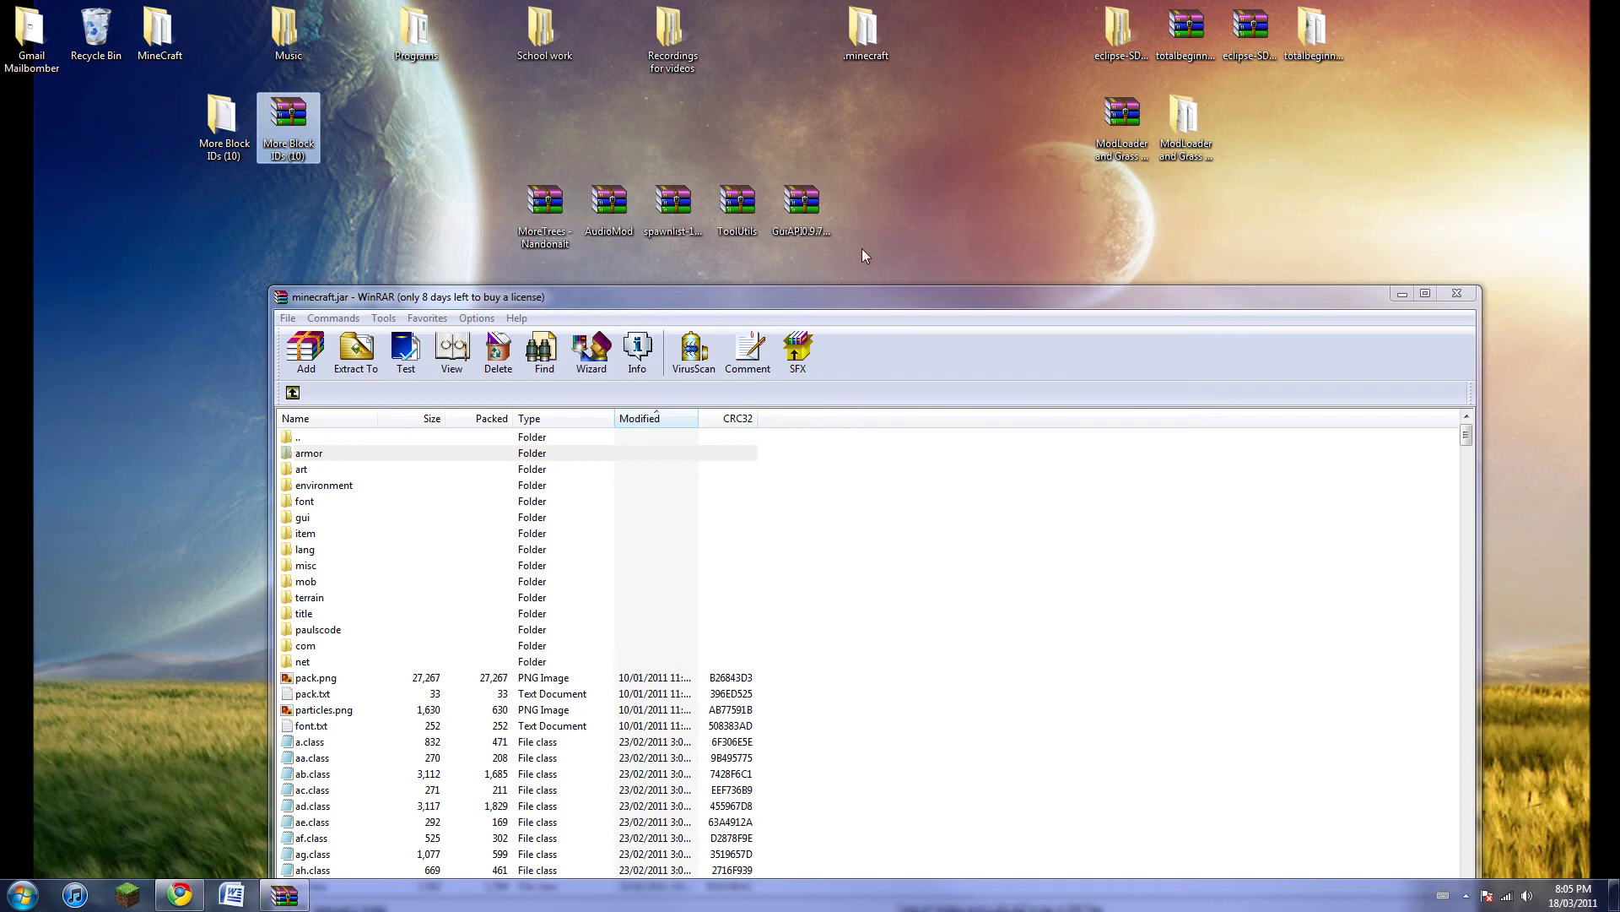
{"action": "right_click", "coordinate": [809, 206]}
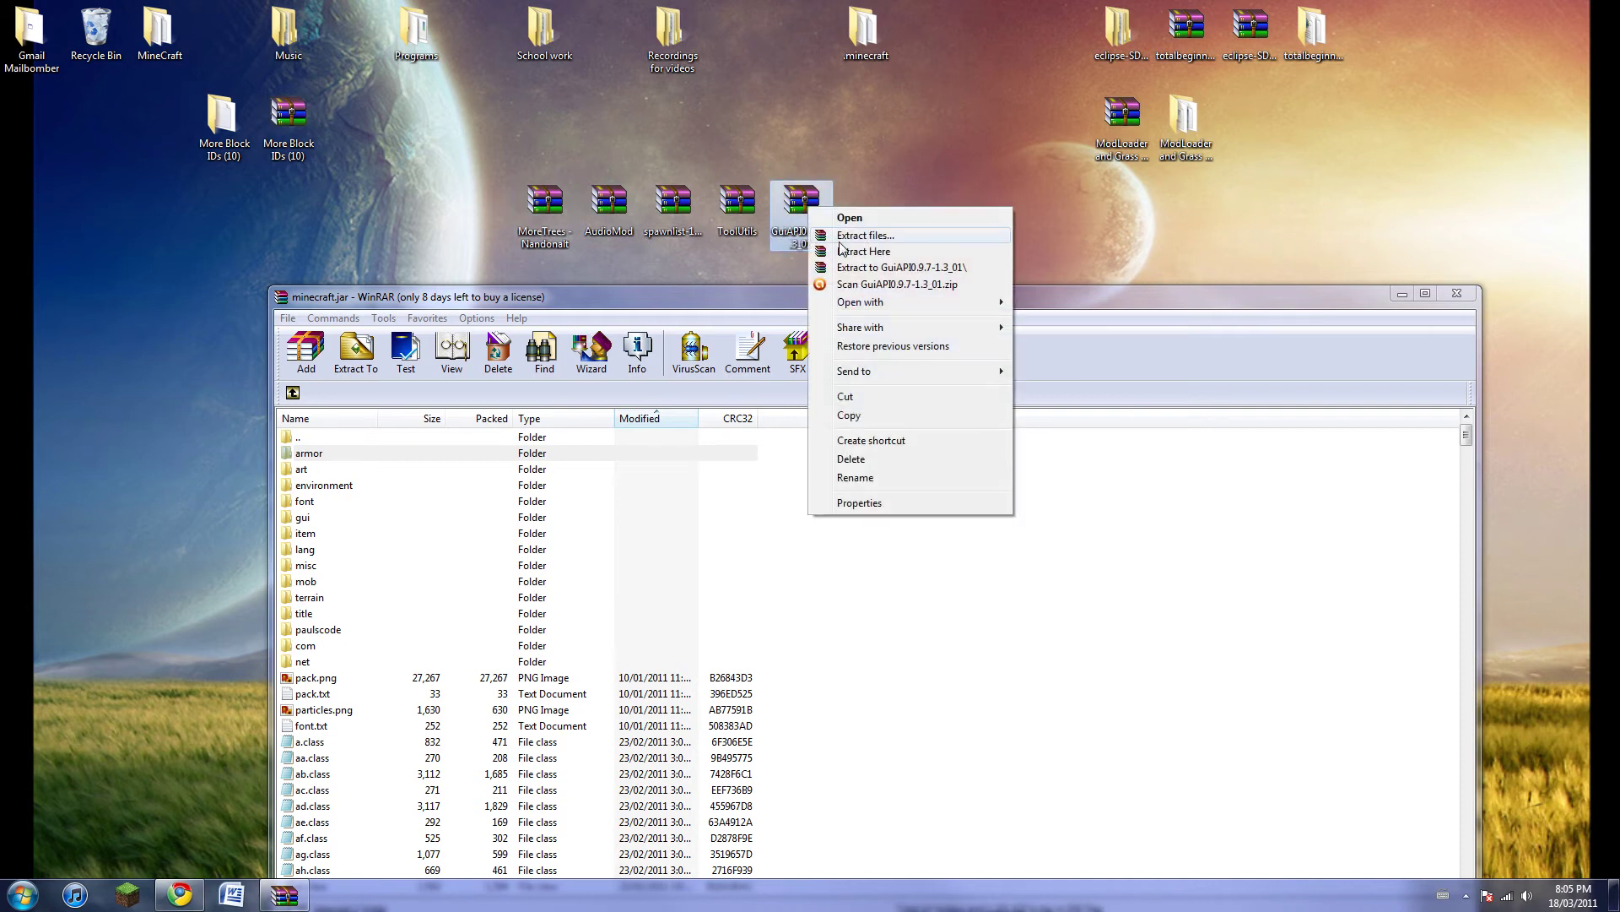
{"action": "left_click", "coordinate": [890, 270]}
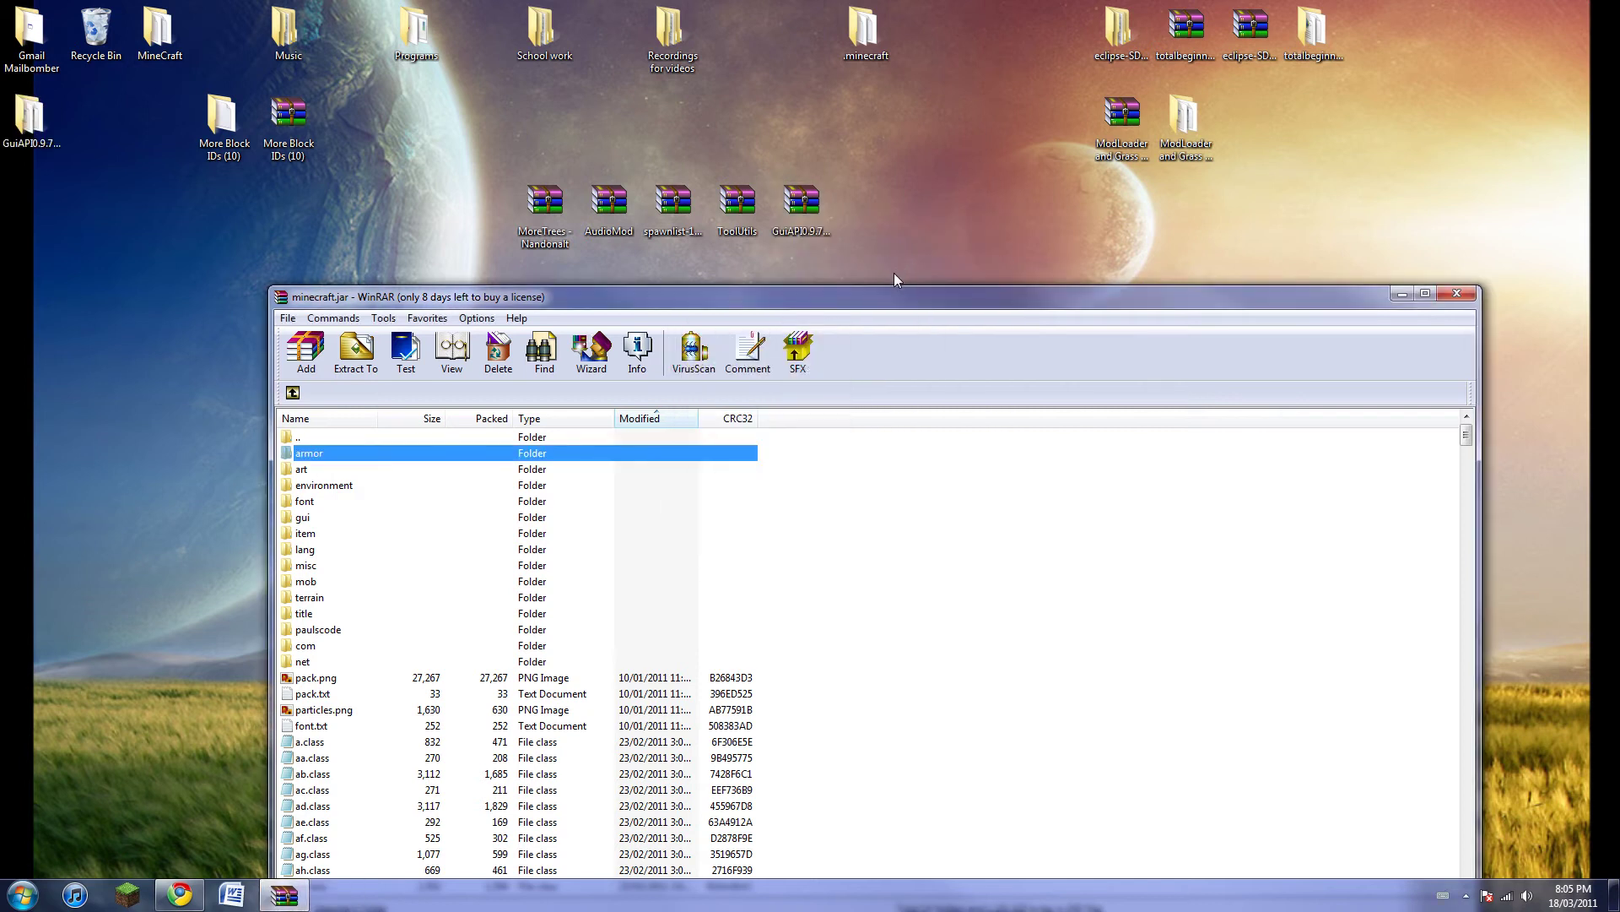
{"action": "left_click_drag", "start_coordinate": [31, 119], "coordinate": [930, 155]}
{"action": "double_click", "coordinate": [933, 125]}
{"action": "scroll", "coordinate": [1335, 419], "scroll_direction": "down", "scroll_amount": 10}
Add all 40 GuiAPI items into minecraft.jar and close the GuiAPI folder window
{"action": "left_click", "coordinate": [1541, 70]}
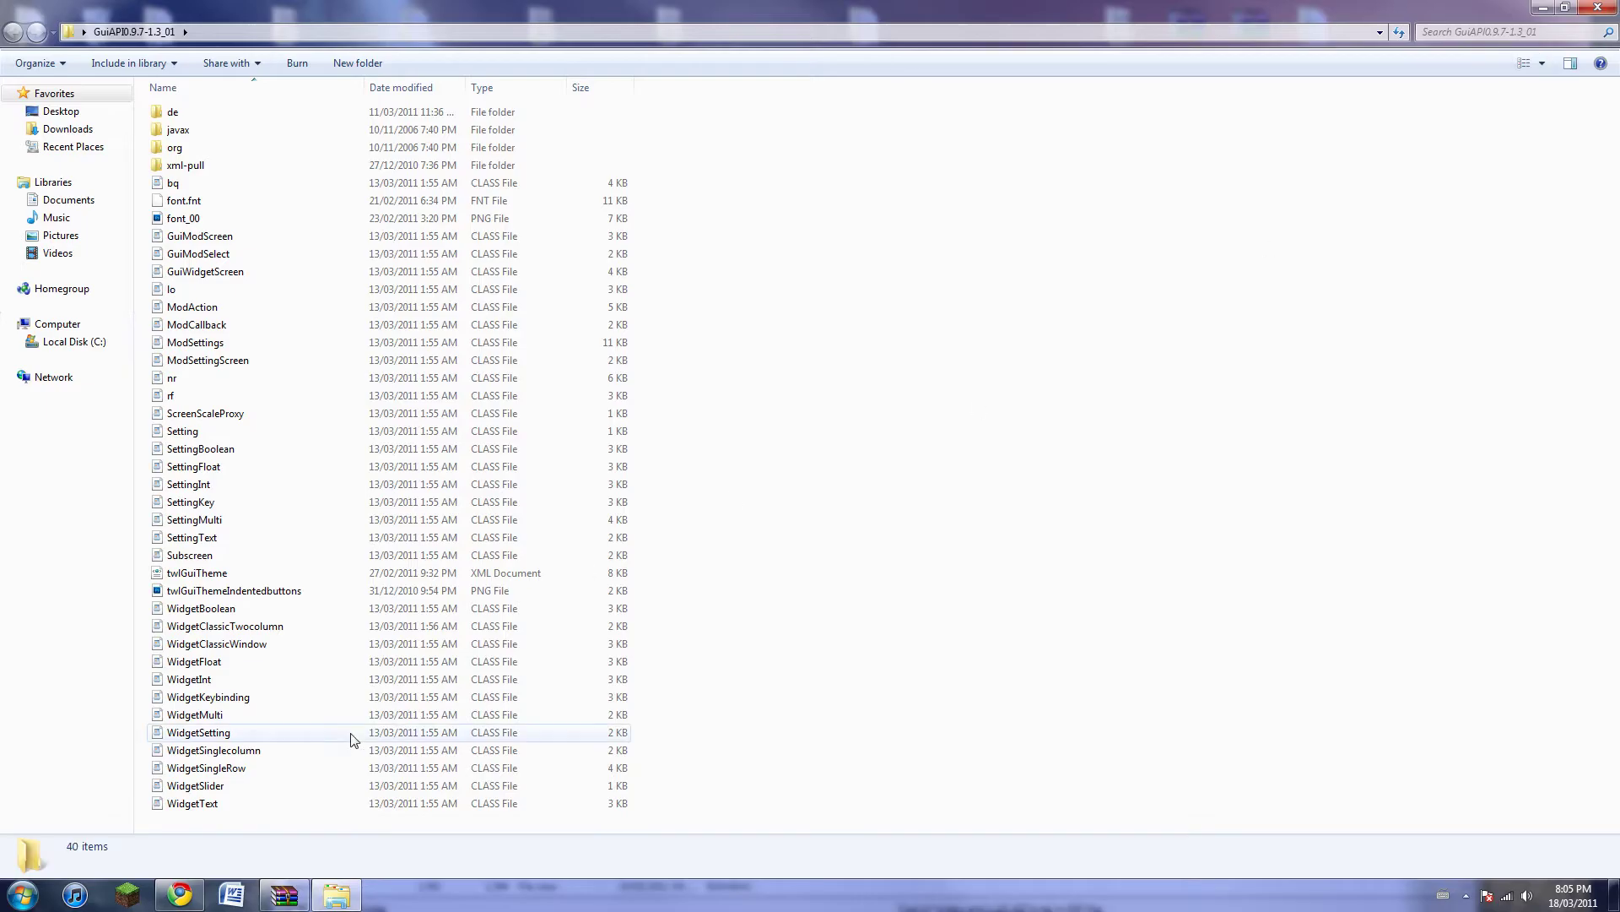
{"action": "left_click_drag", "start_coordinate": [255, 819], "coordinate": [295, 6]}
{"action": "left_click", "coordinate": [1564, 6]}
{"action": "left_click_drag", "start_coordinate": [959, 285], "coordinate": [727, 655]}
{"action": "left_click", "coordinate": [872, 754]}
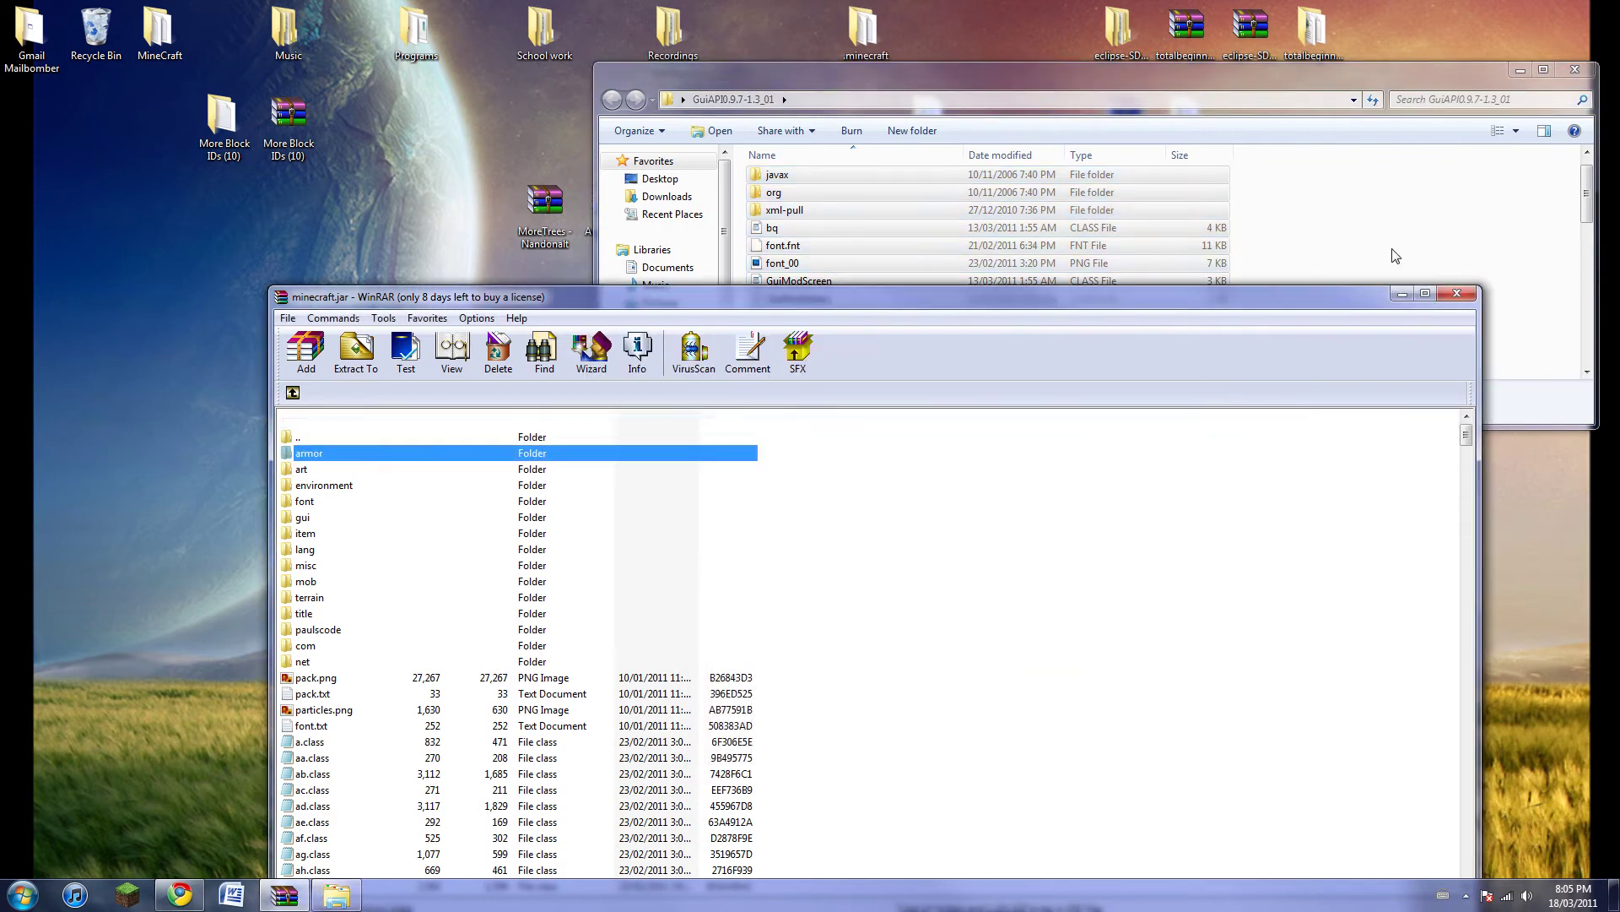
{"action": "left_click", "coordinate": [1575, 70]}
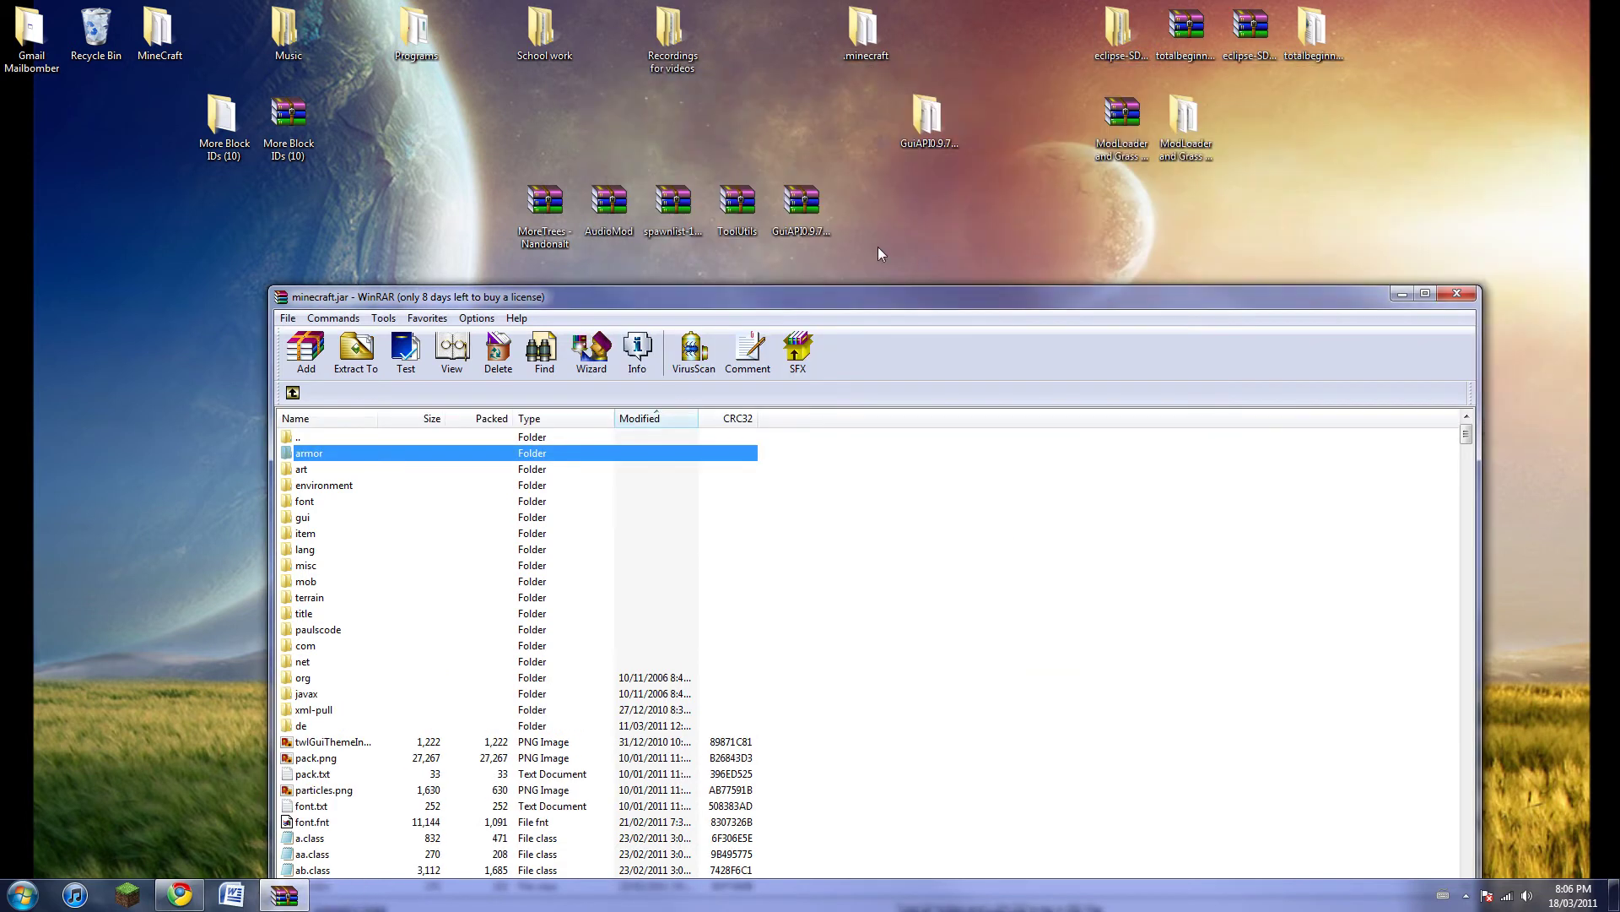
{"action": "left_click_drag", "start_coordinate": [824, 226], "coordinate": [168, 217]}
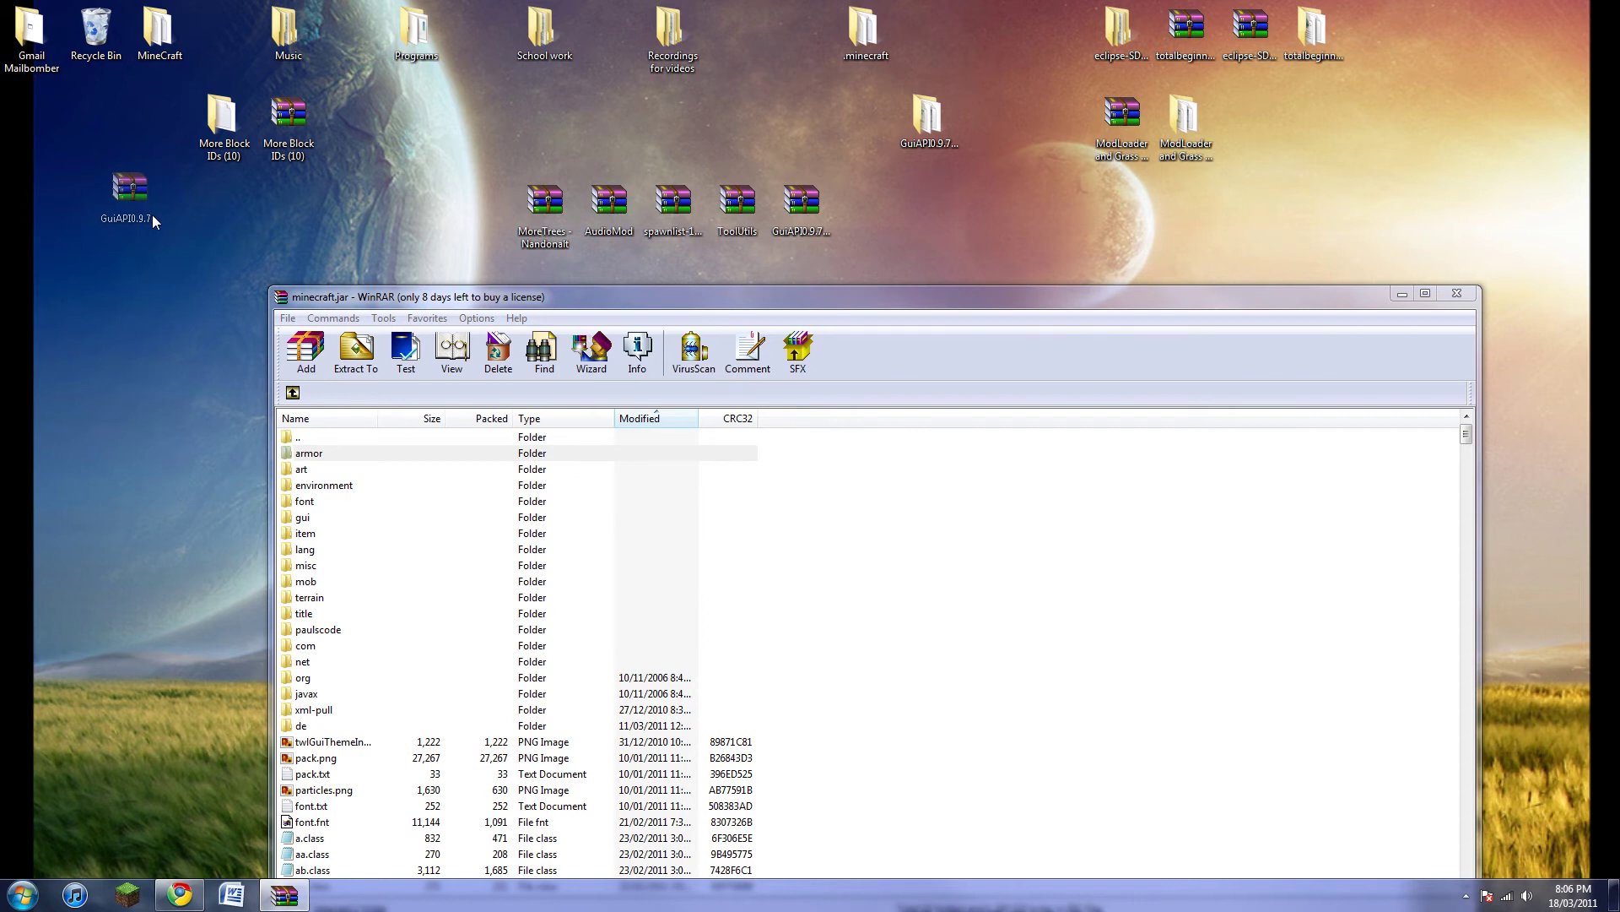
Extract ToolUtils into its own folder and read its README instructions
{"action": "left_click_drag", "start_coordinate": [153, 217], "coordinate": [145, 216]}
{"action": "right_click", "coordinate": [745, 200]}
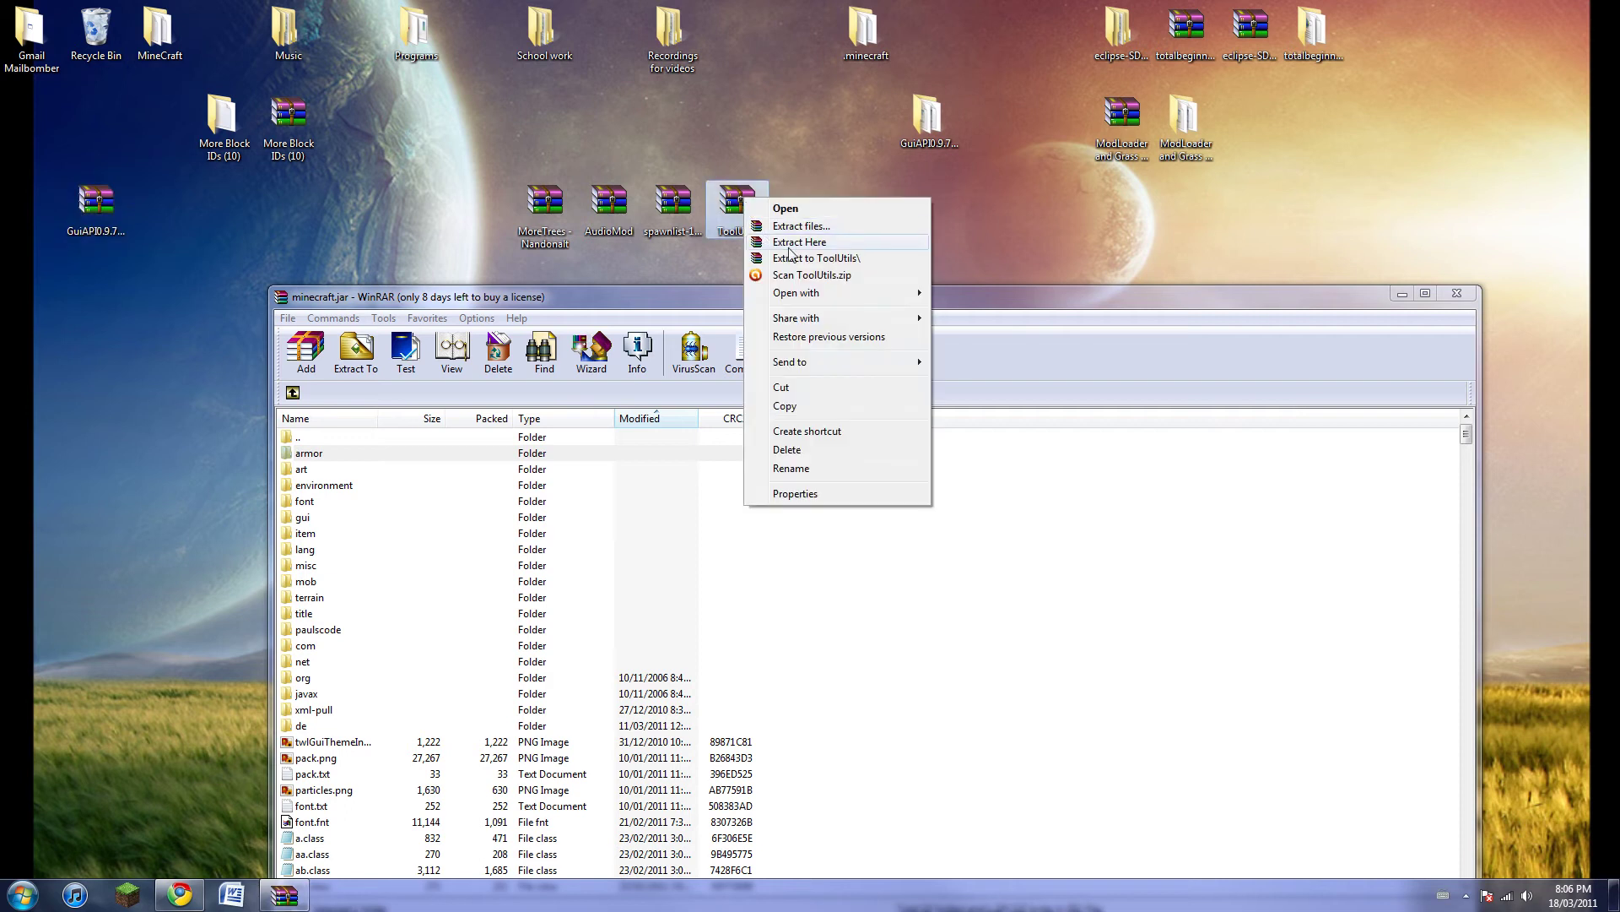
{"action": "left_click", "coordinate": [815, 256]}
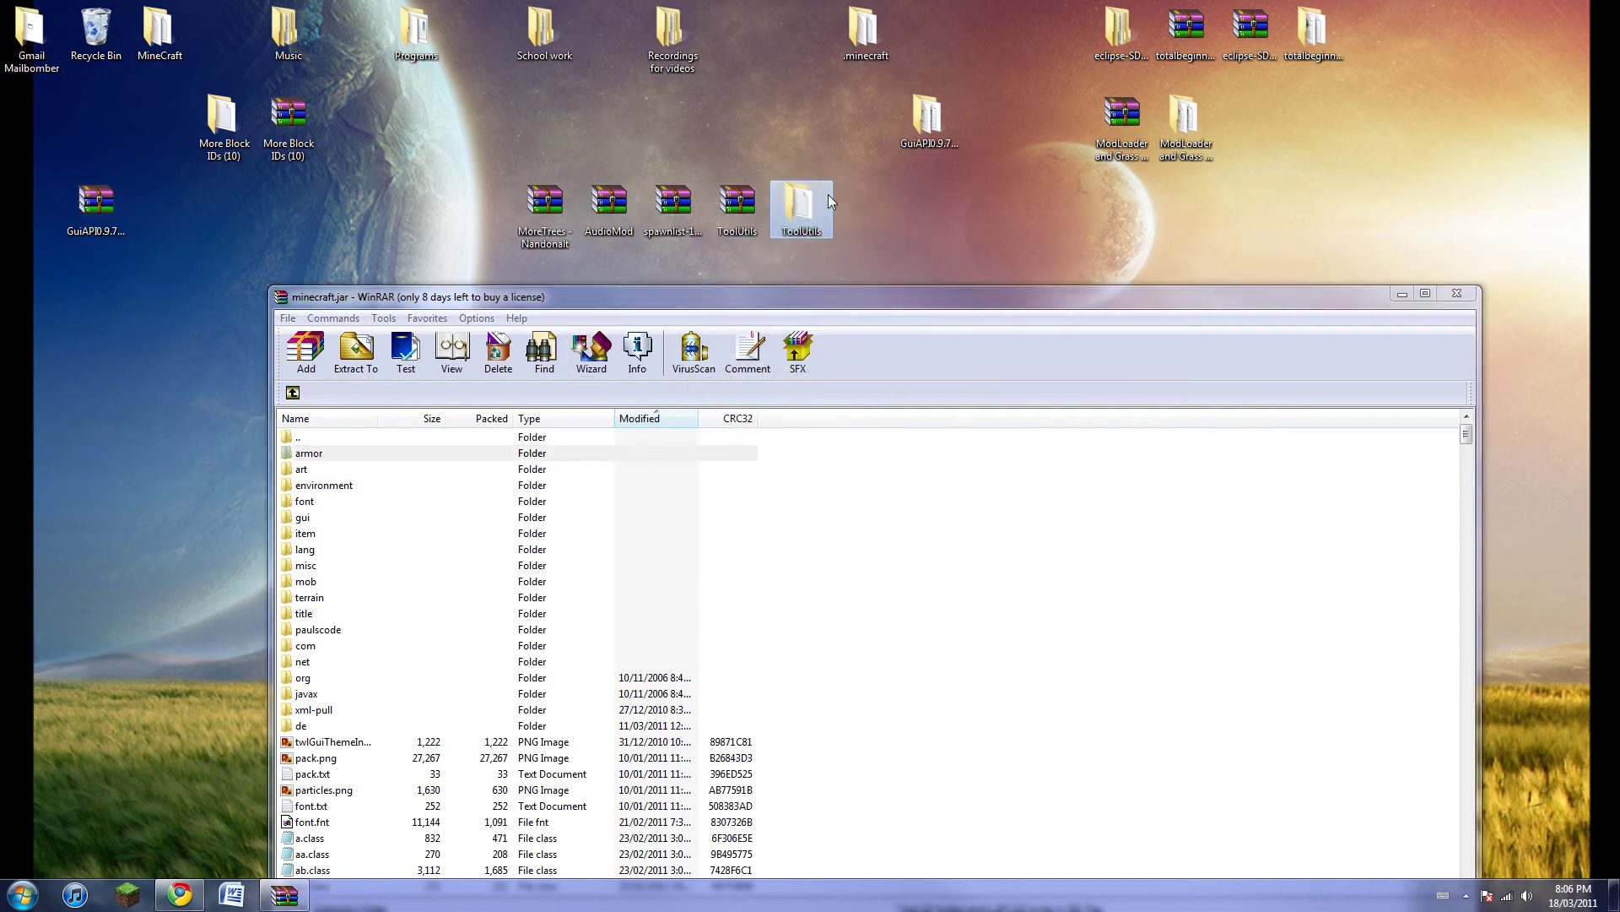
{"action": "double_click", "coordinate": [819, 211]}
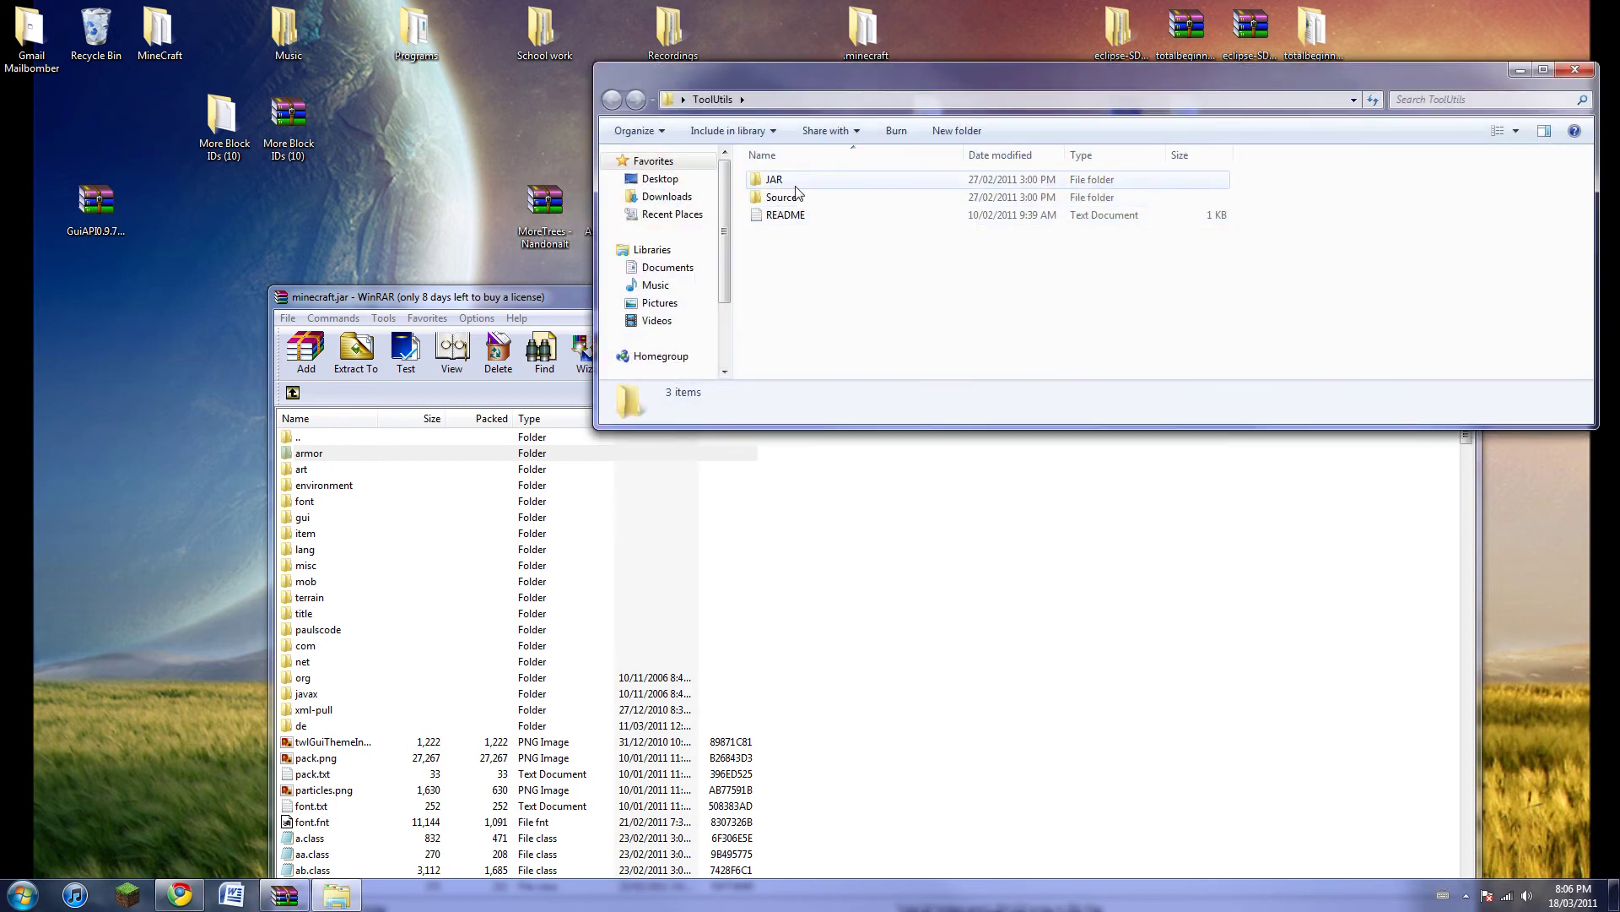
{"action": "double_click", "coordinate": [798, 221]}
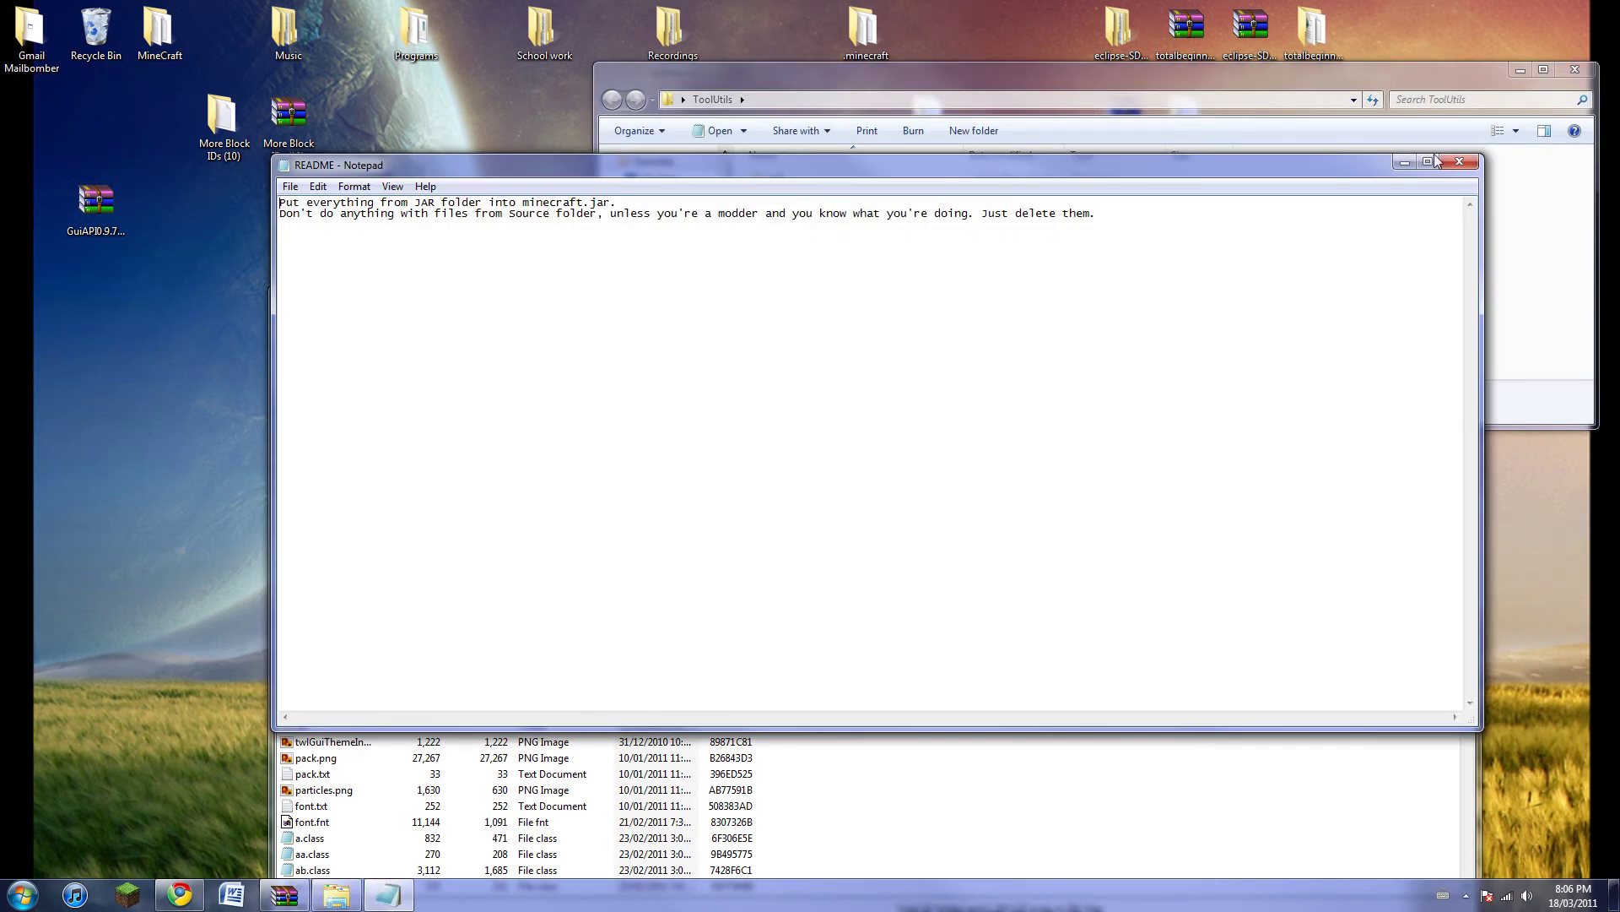
{"action": "left_click", "coordinate": [1459, 161]}
Add the eight ToolUtils JAR class files into minecraft.jar and close the folder window
{"action": "double_click", "coordinate": [869, 175]}
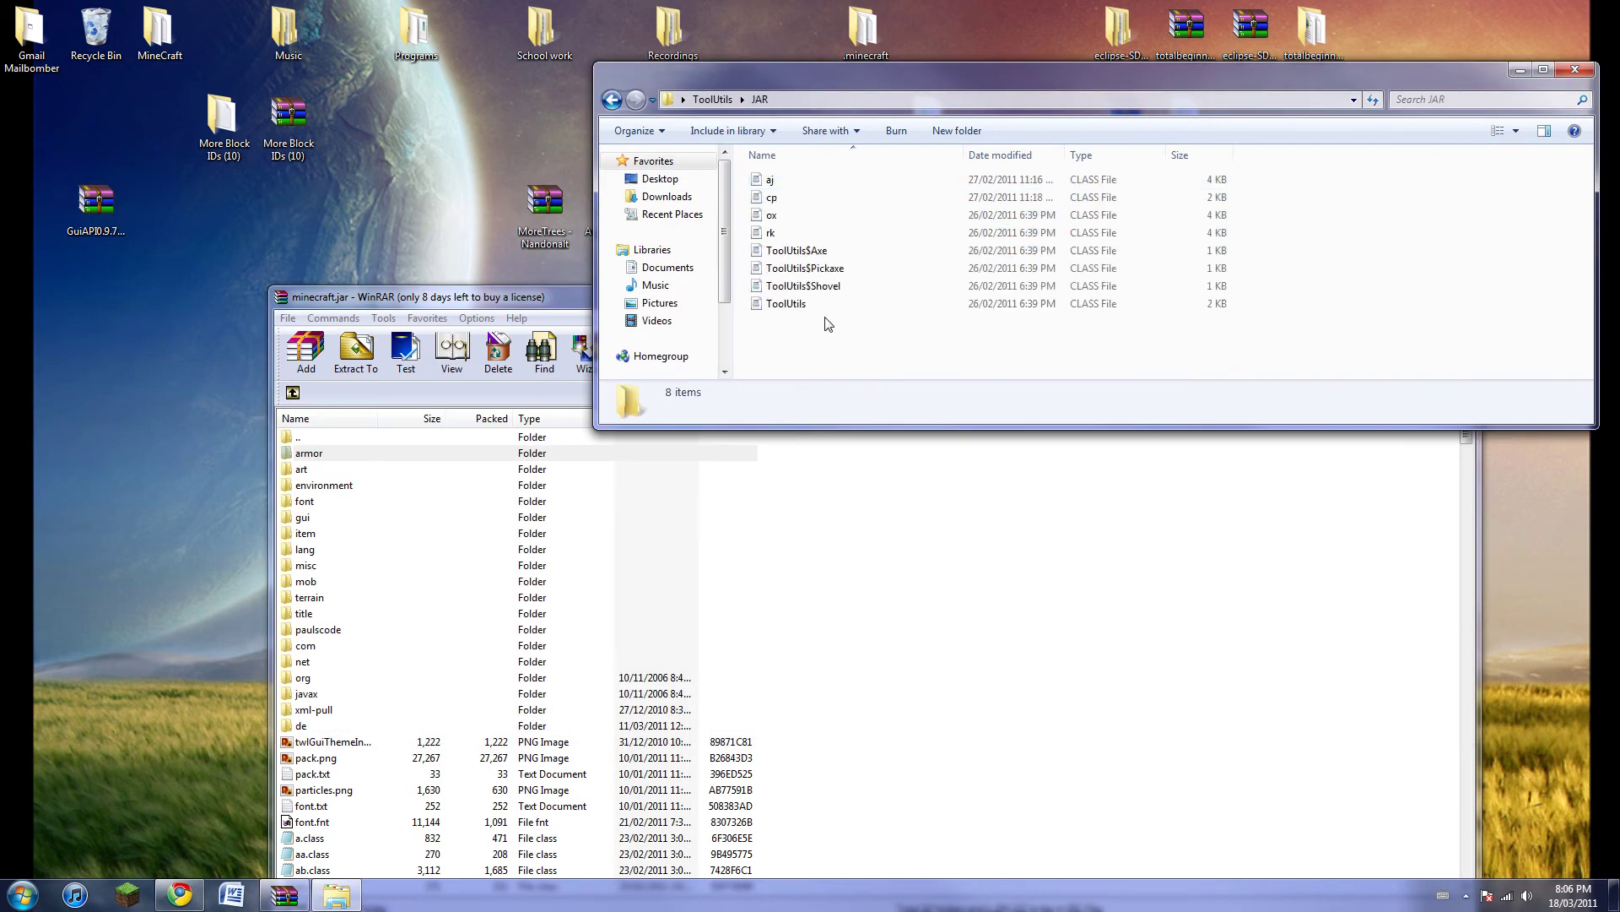
{"action": "left_click_drag", "start_coordinate": [825, 325], "coordinate": [844, 173]}
{"action": "left_click_drag", "start_coordinate": [785, 253], "coordinate": [639, 560]}
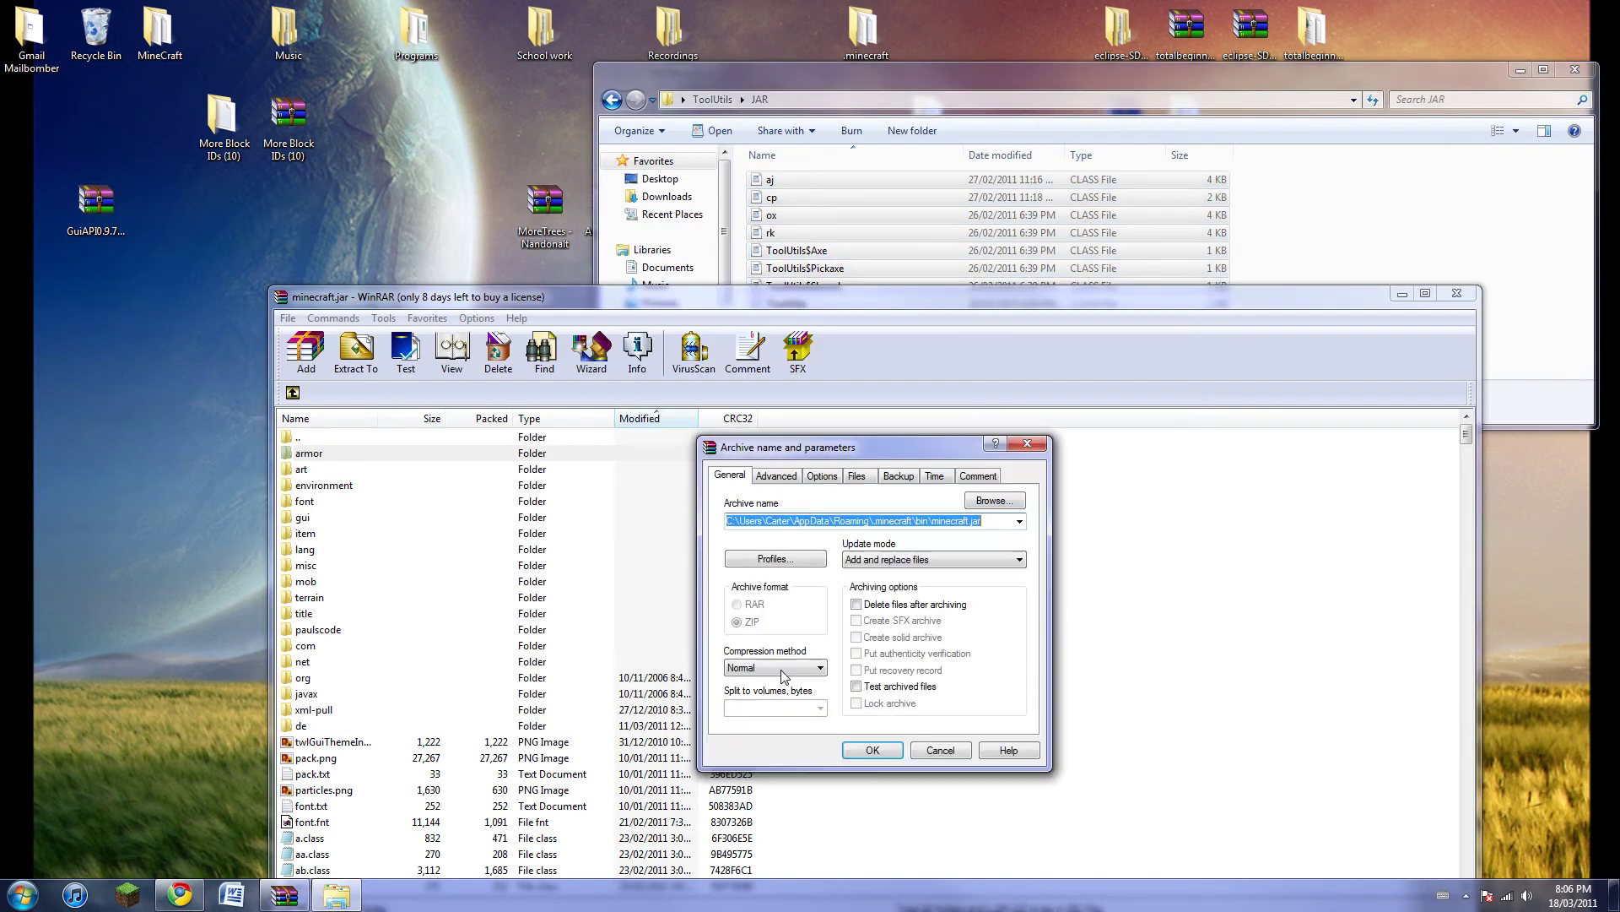
{"action": "left_click", "coordinate": [874, 753]}
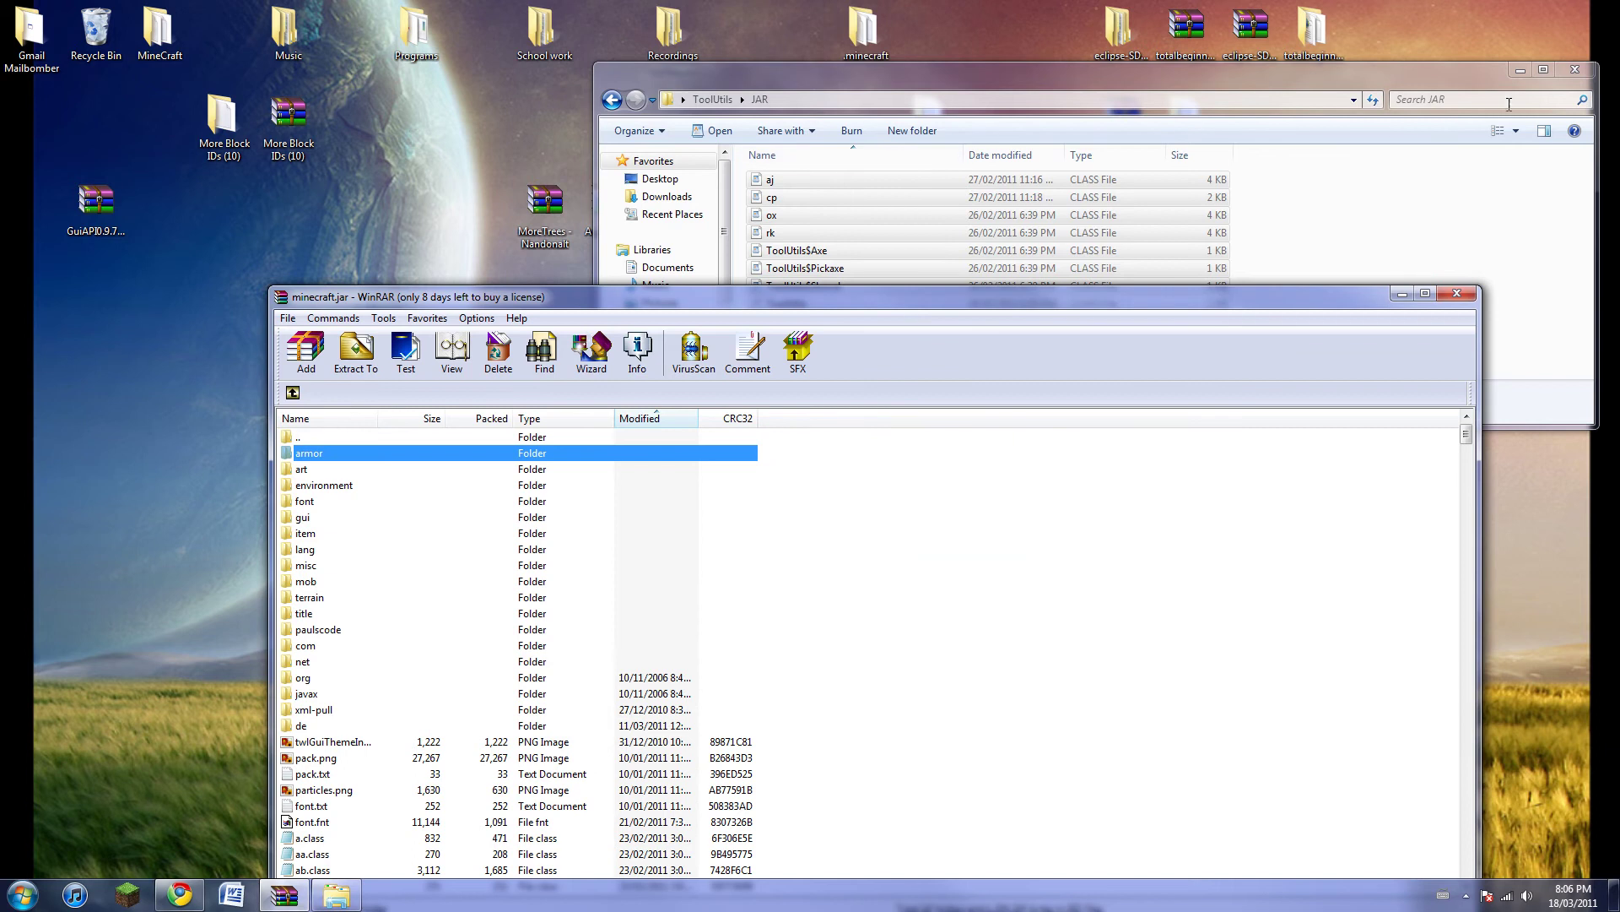
{"action": "left_click", "coordinate": [1575, 71]}
{"action": "left_click_drag", "start_coordinate": [800, 206], "coordinate": [221, 204]}
Rearrange desktop icons: ToolUtils at left, AudioMod in the top row, MoreTrees archive below
{"action": "left_click_drag", "start_coordinate": [737, 203], "coordinate": [351, 209]}
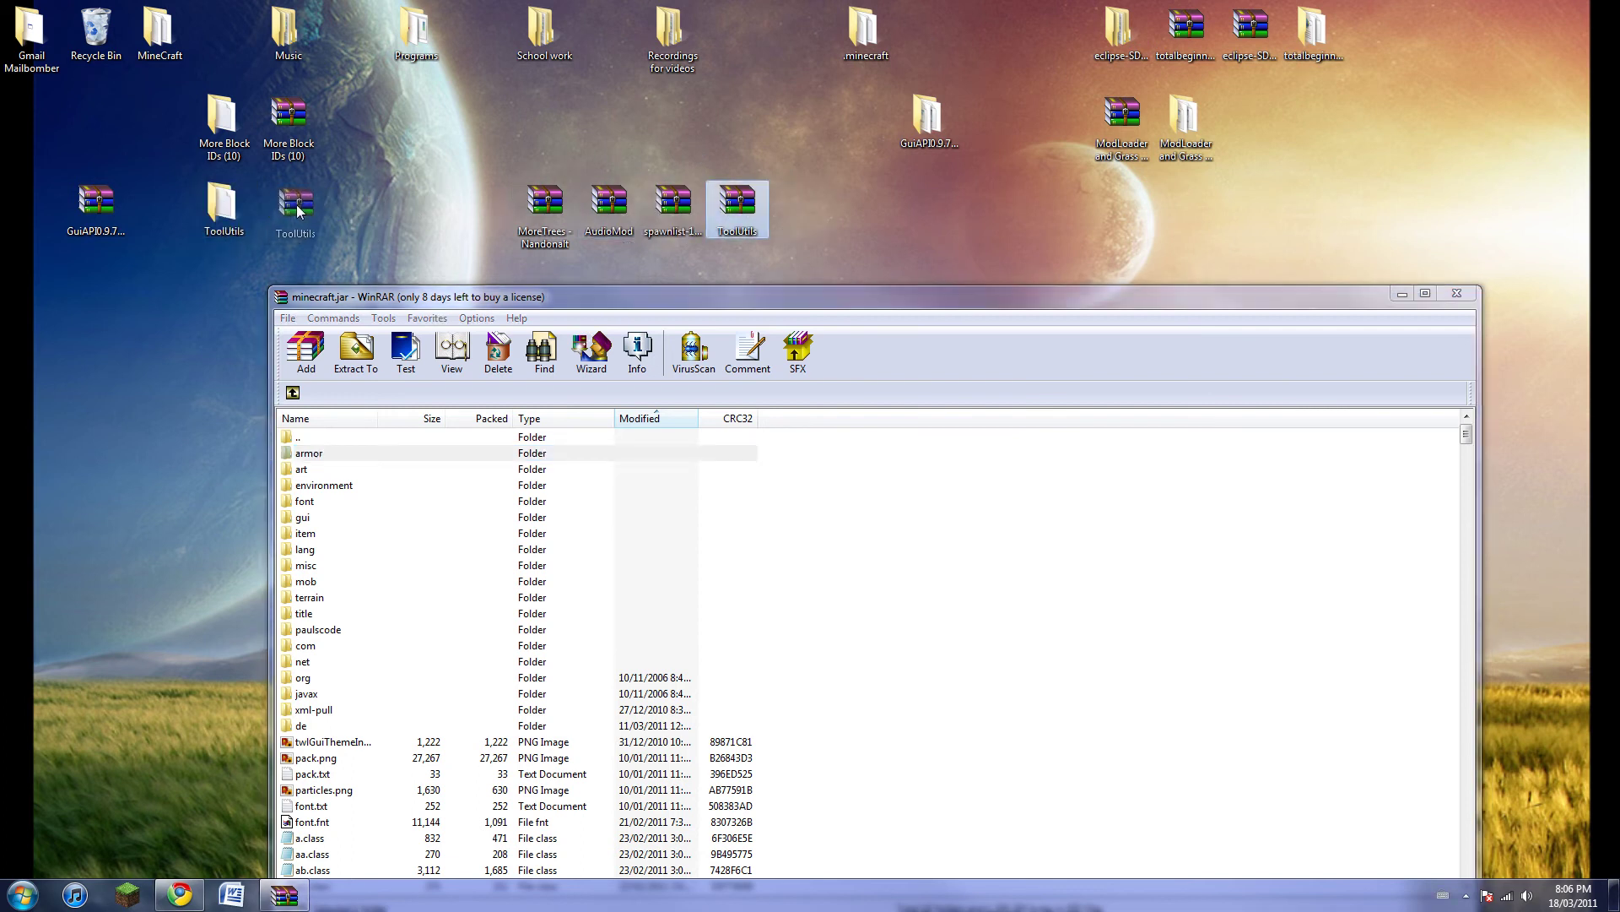
{"action": "left_click_drag", "start_coordinate": [297, 204], "coordinate": [297, 205]}
{"action": "left_click_drag", "start_coordinate": [673, 205], "coordinate": [768, 46]}
{"action": "left_click_drag", "start_coordinate": [564, 211], "coordinate": [612, 64]}
{"action": "left_click_drag", "start_coordinate": [672, 207], "coordinate": [623, 160]}
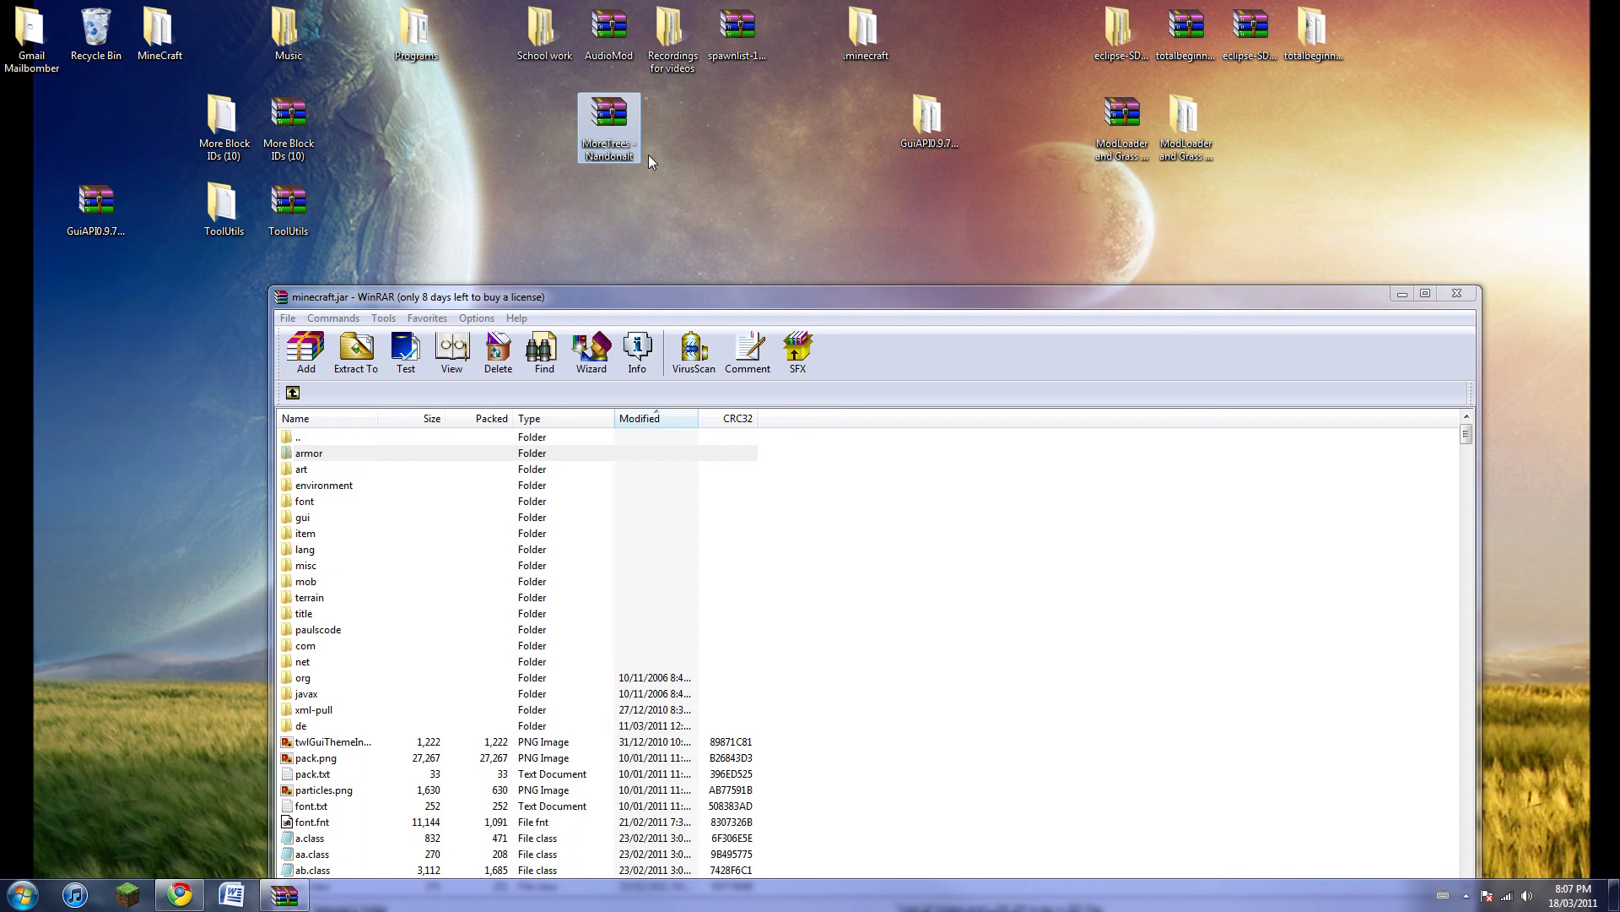
Extract the MoreTrees archive to a 'MoreTrees - Nandonalt' folder and open it full screen
{"action": "right_click", "coordinate": [601, 126]}
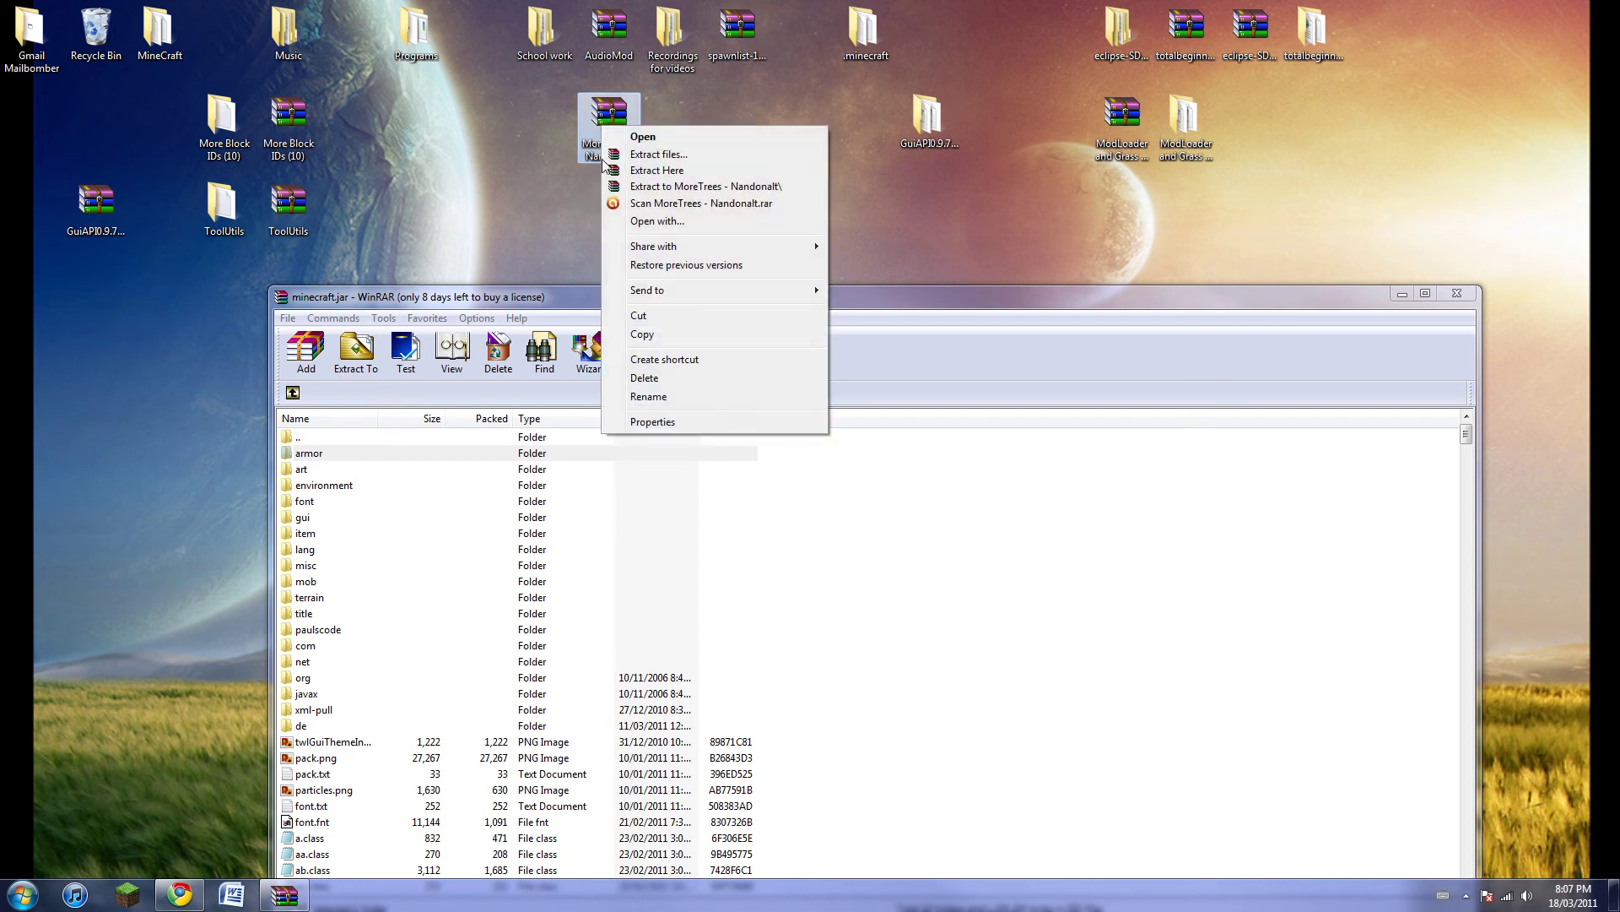
{"action": "left_click", "coordinate": [650, 186]}
{"action": "left_click_drag", "start_coordinate": [29, 118], "coordinate": [771, 158]}
{"action": "double_click", "coordinate": [808, 173]}
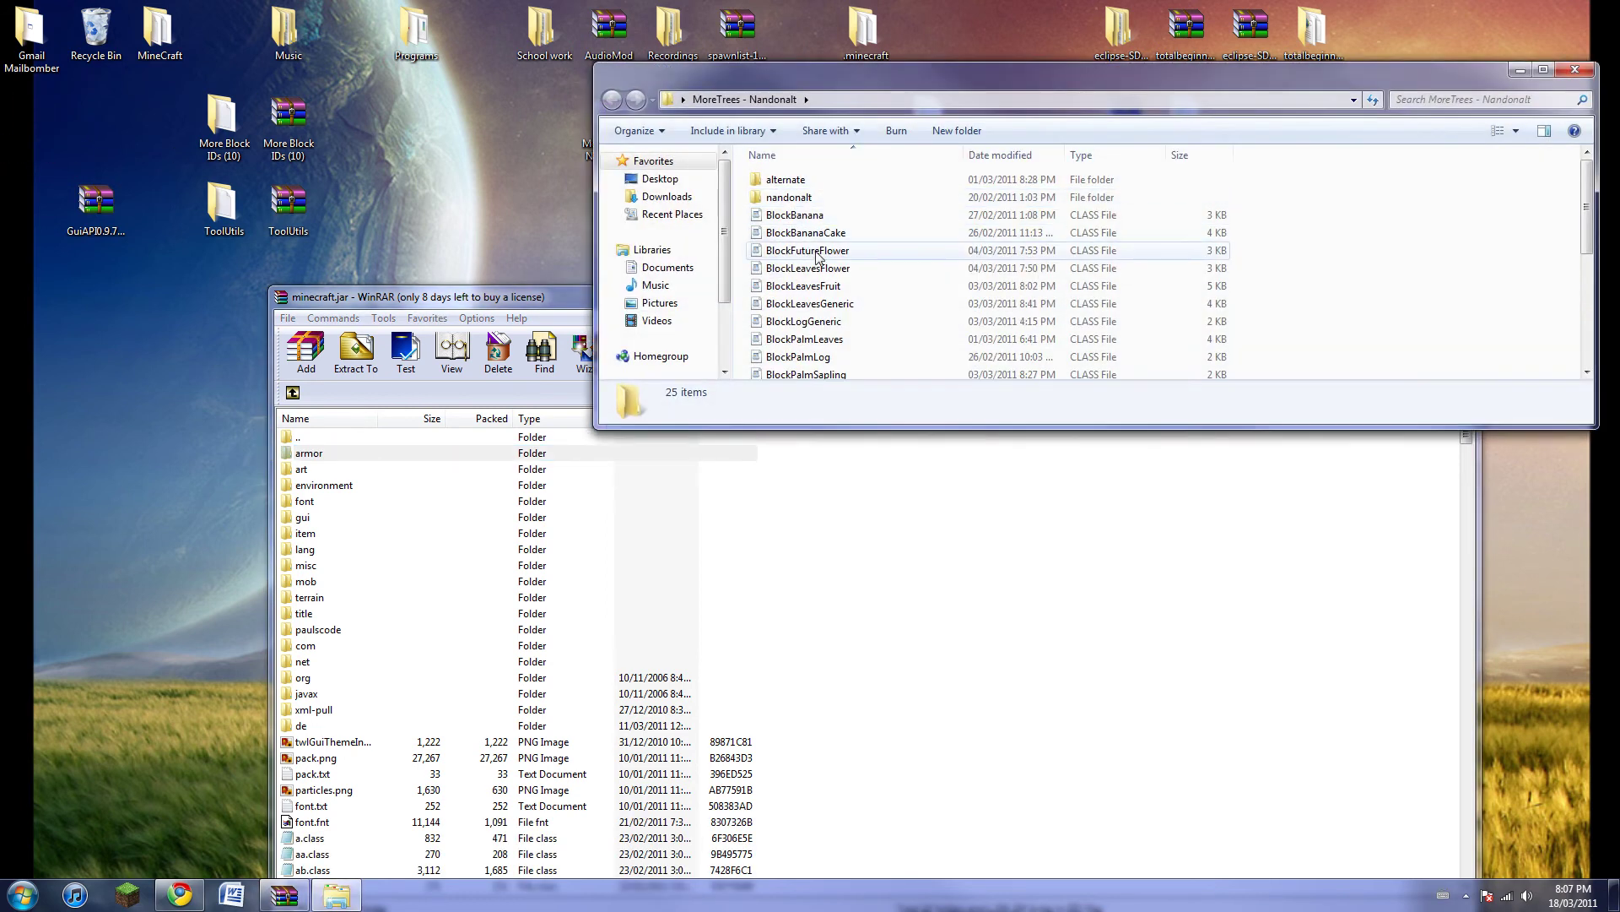
{"action": "left_click", "coordinate": [1543, 69]}
Add all 25 MoreTrees items into minecraft.jar, then close the folder and archive windows
{"action": "left_click_drag", "start_coordinate": [408, 641], "coordinate": [472, 105]}
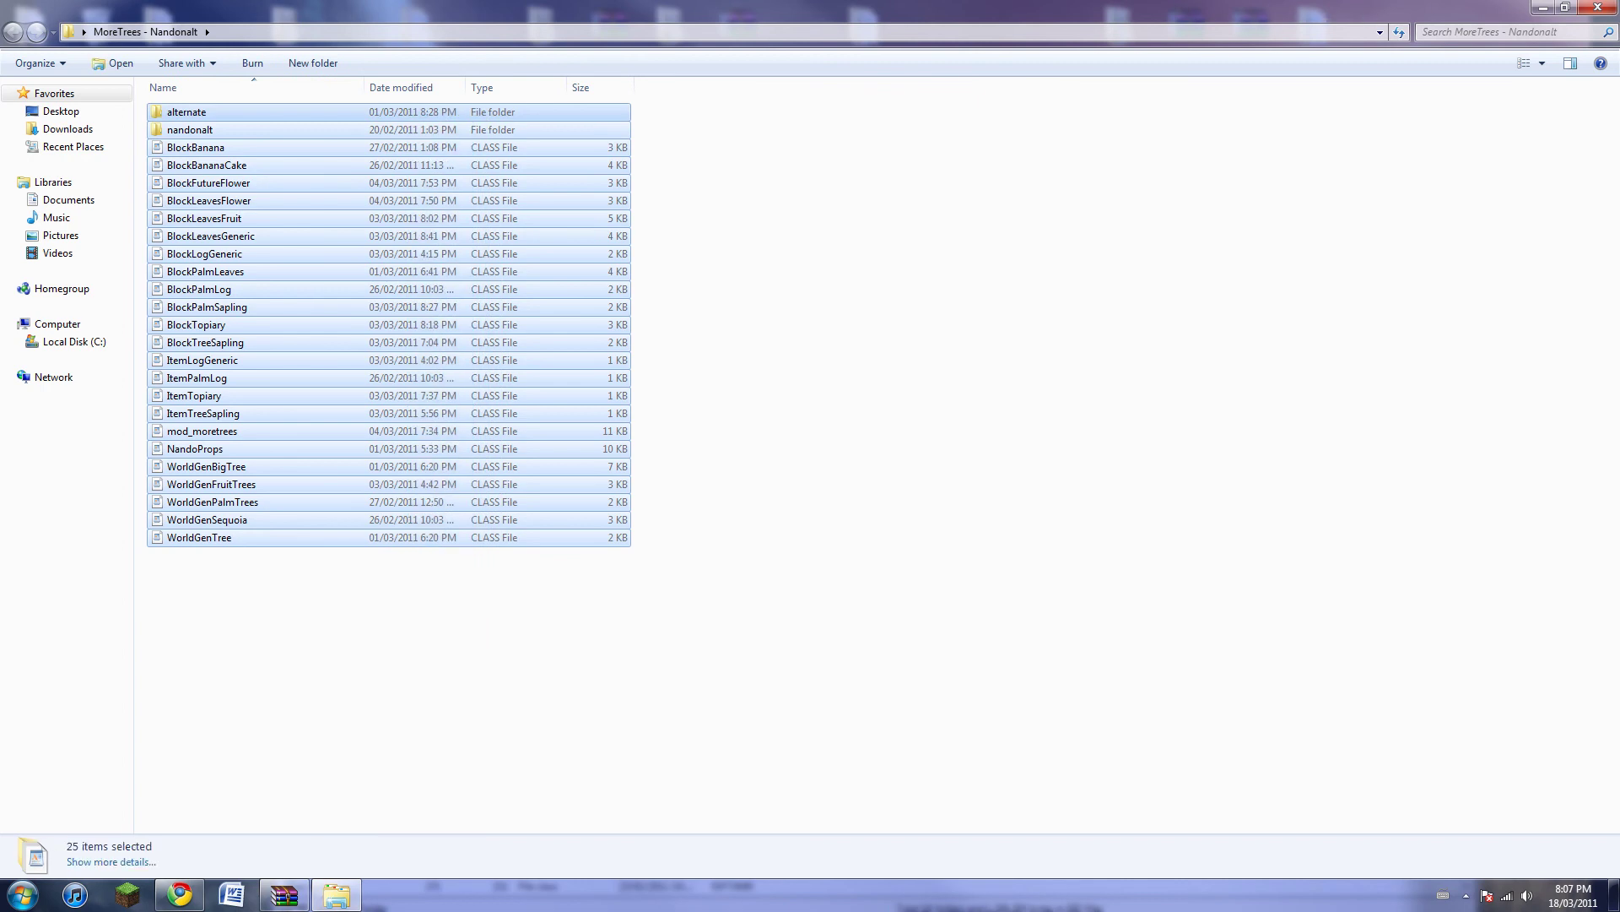
{"action": "left_click", "coordinate": [1575, 9]}
{"action": "left_click_drag", "start_coordinate": [844, 247], "coordinate": [713, 797]}
{"action": "left_click", "coordinate": [872, 750]}
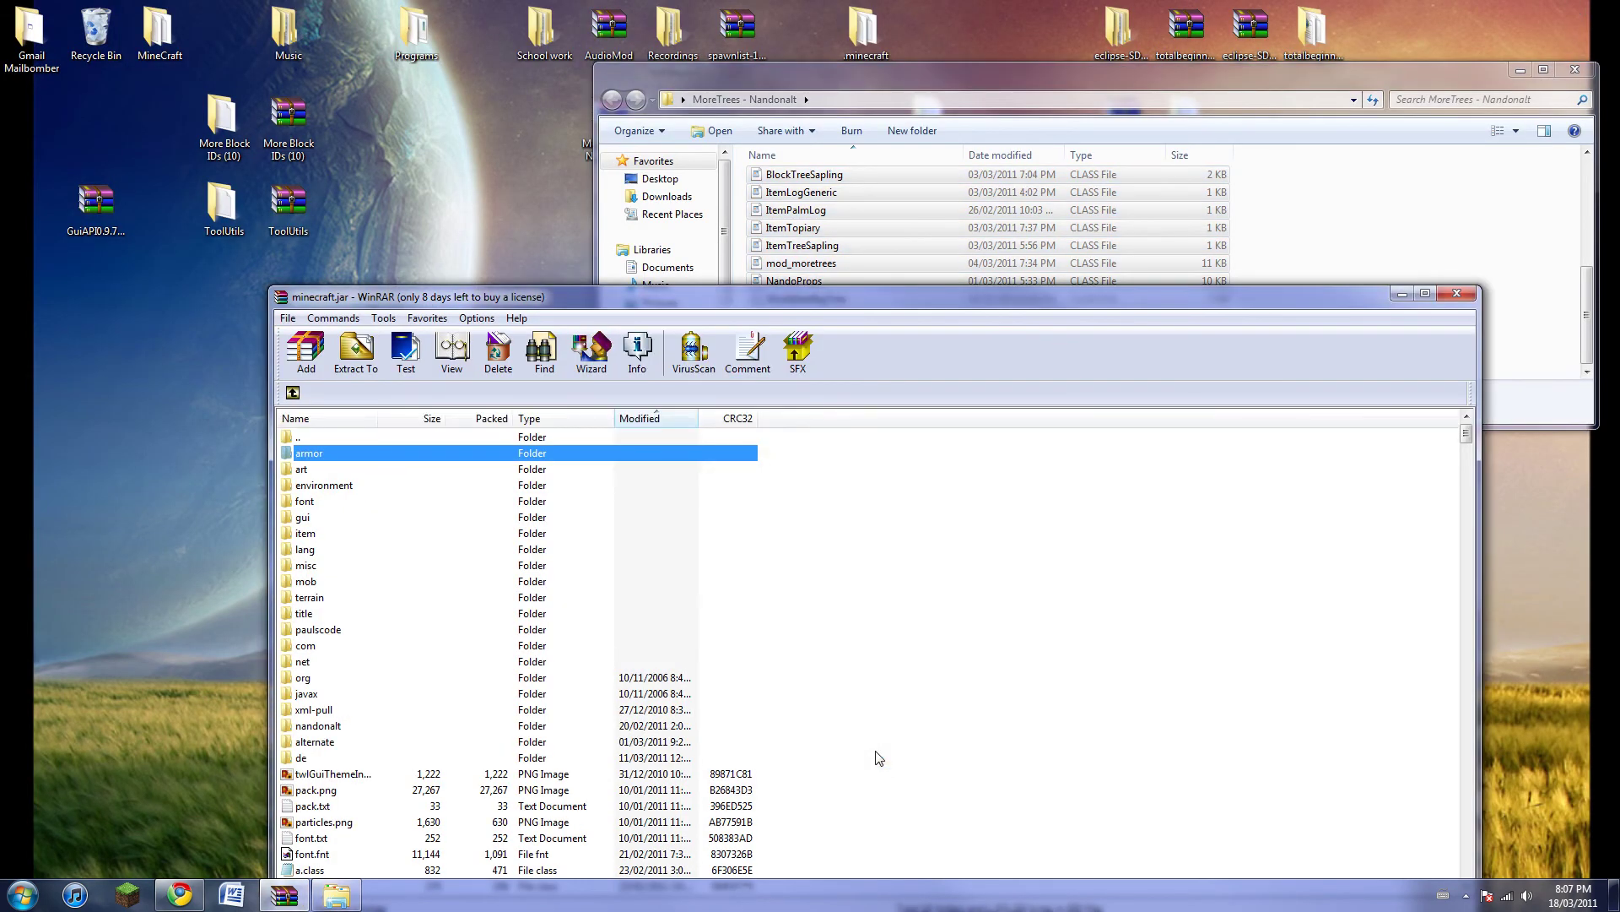
{"action": "left_click", "coordinate": [1569, 72]}
{"action": "left_click_drag", "start_coordinate": [1434, 307], "coordinate": [1399, 124]}
{"action": "left_click", "coordinate": [1424, 112]}
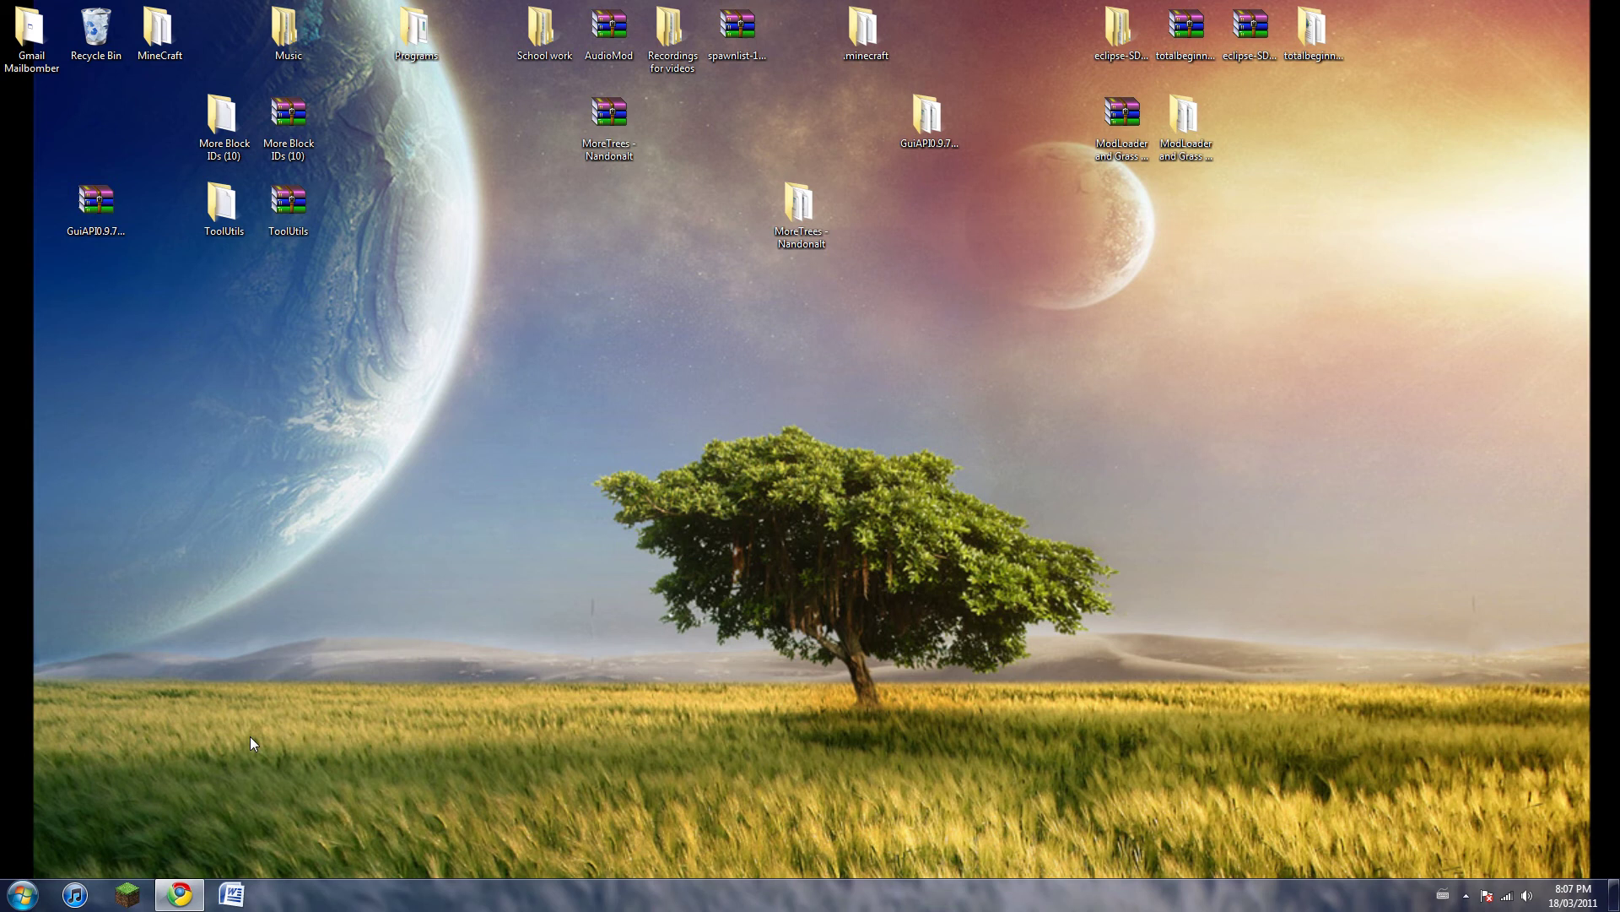
Launch Minecraft and create a singleplayer New World with seed 9897
{"action": "left_click", "coordinate": [129, 896]}
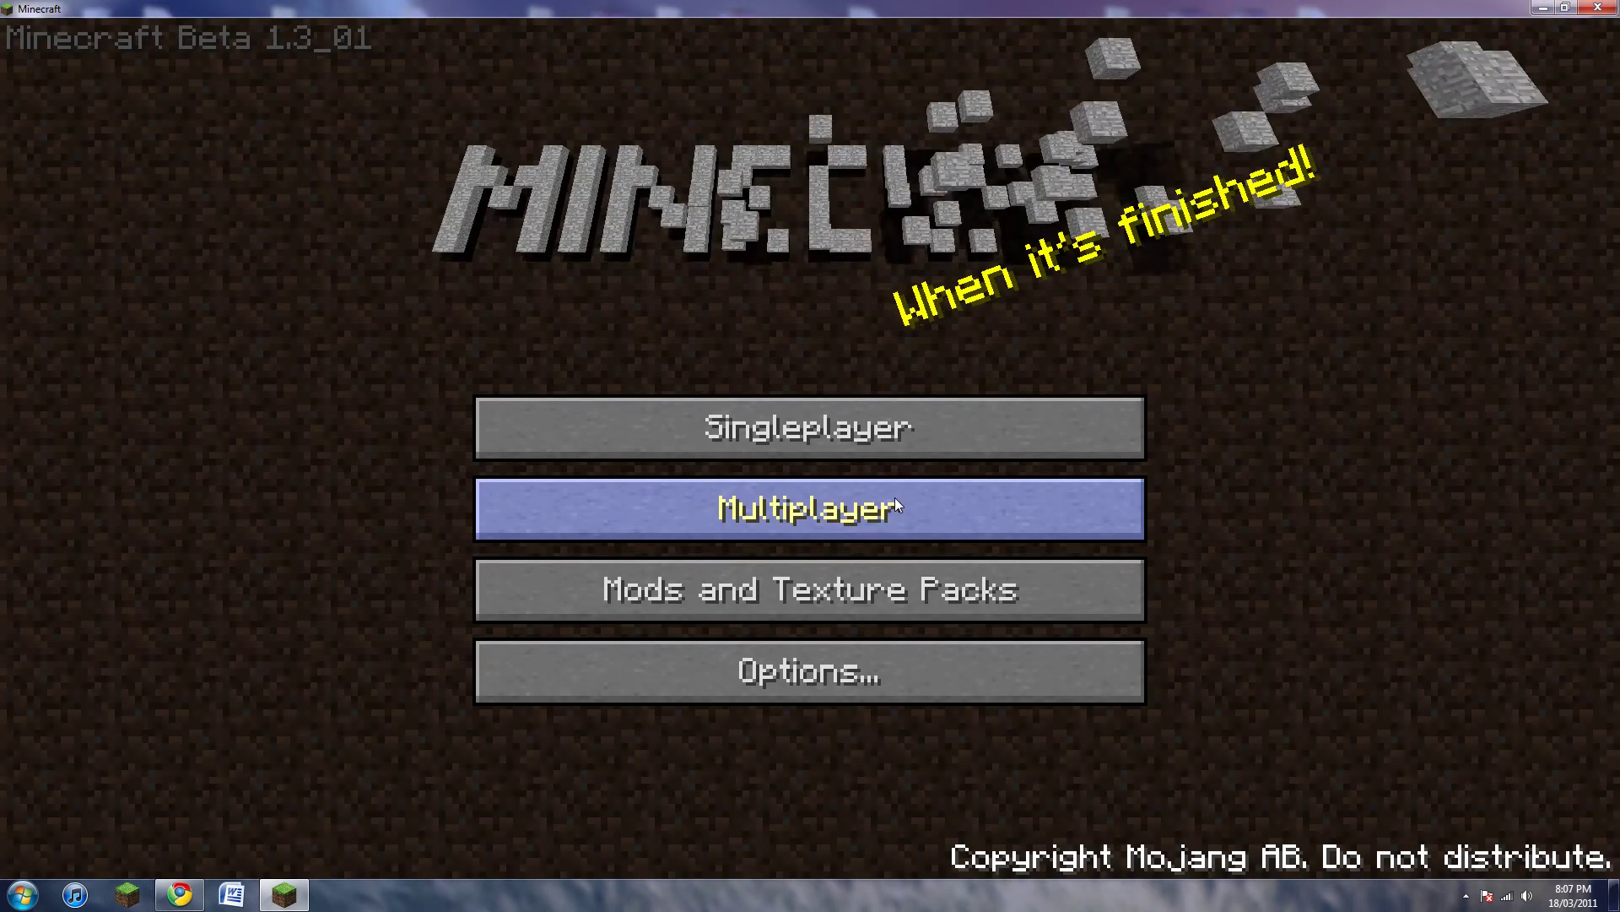
{"action": "left_click", "coordinate": [923, 427]}
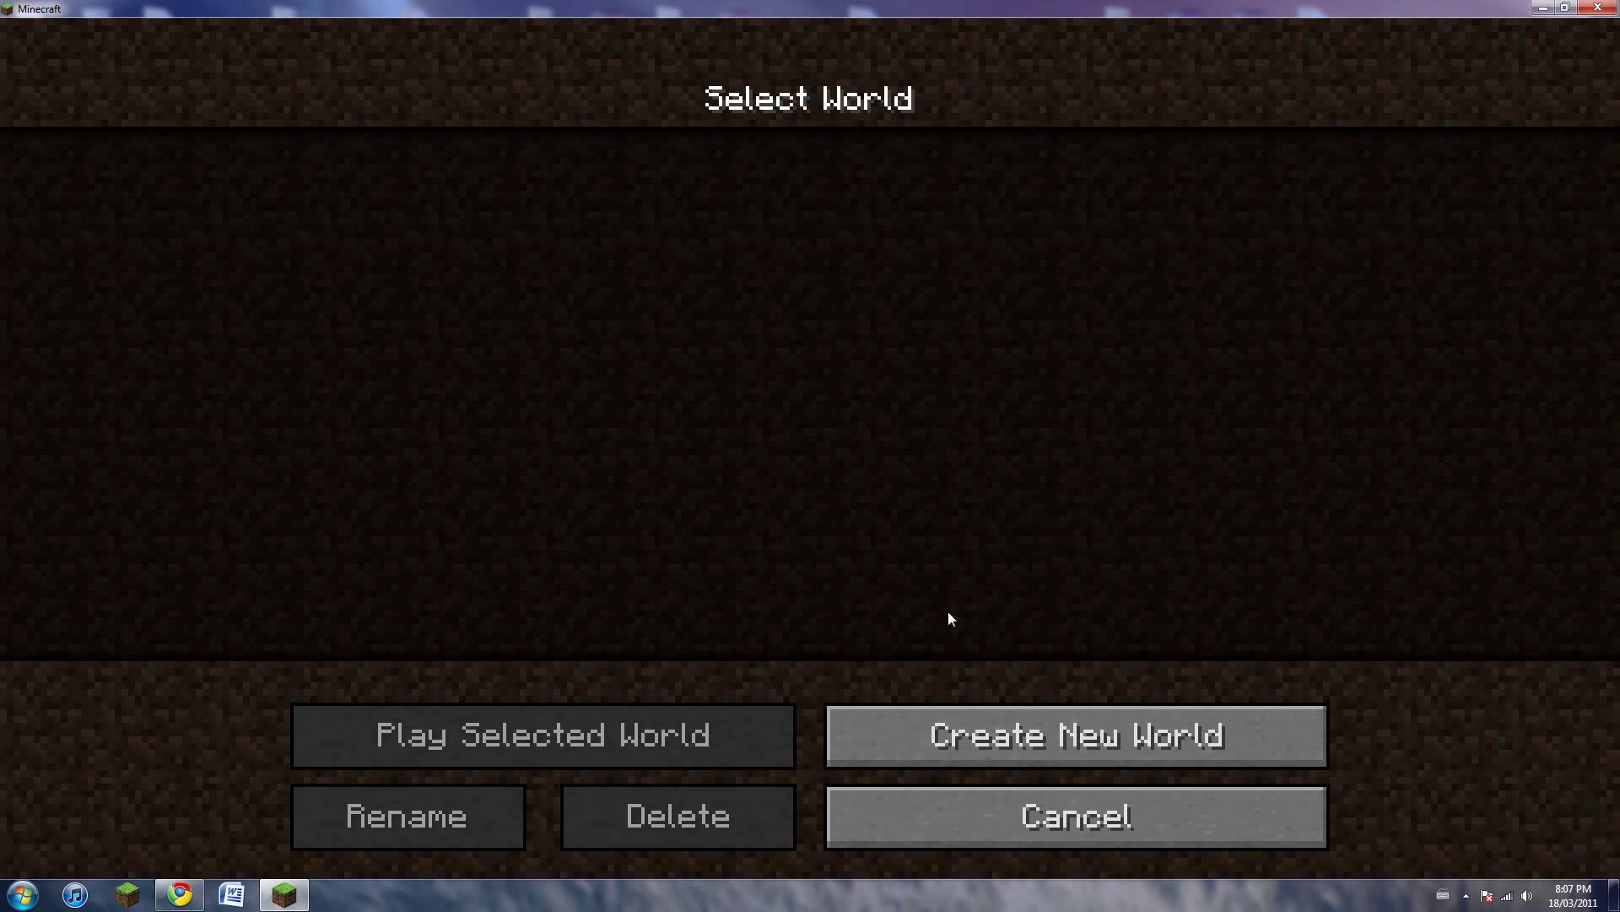
{"action": "left_click", "coordinate": [994, 751]}
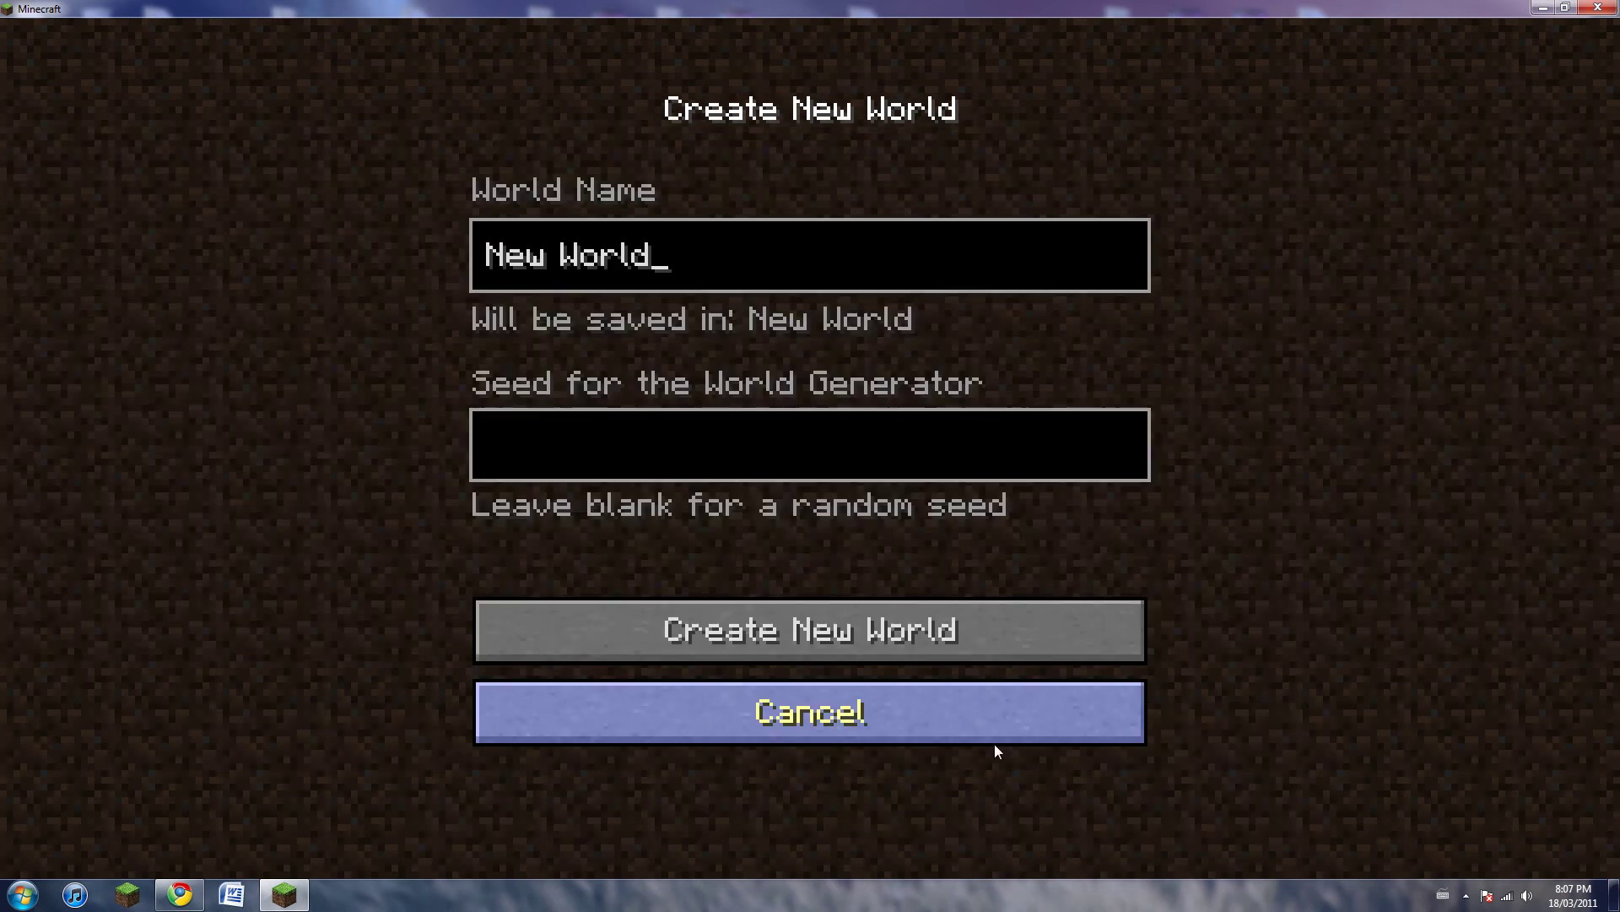
{"action": "left_click", "coordinate": [551, 441]}
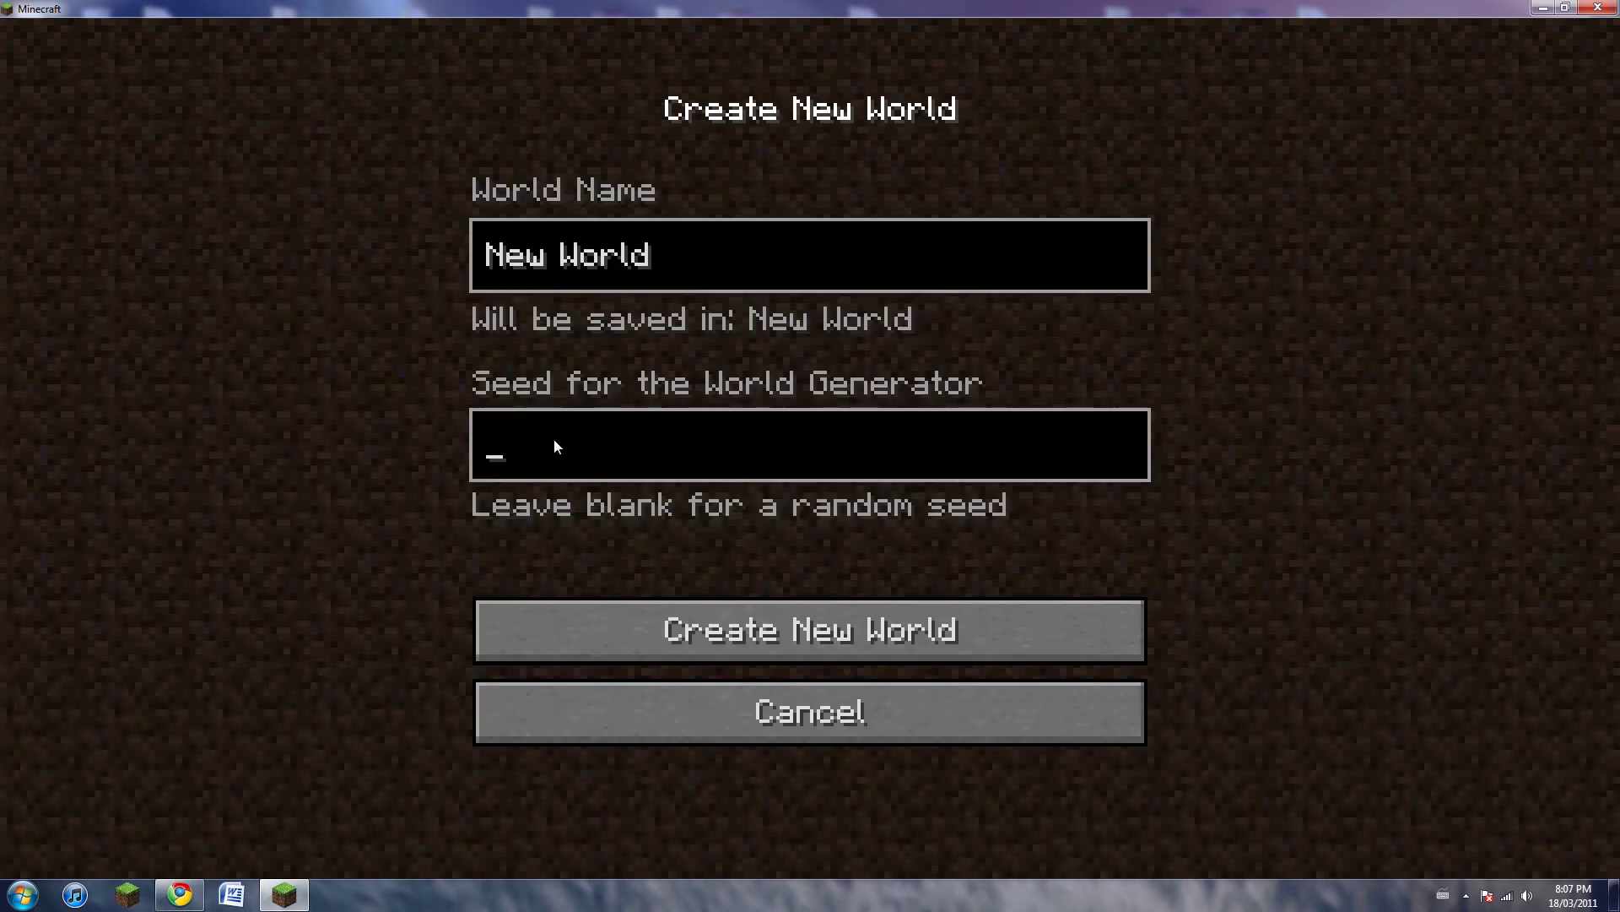
{"action": "type", "text": "9897"}
{"action": "left_click", "coordinate": [671, 620]}
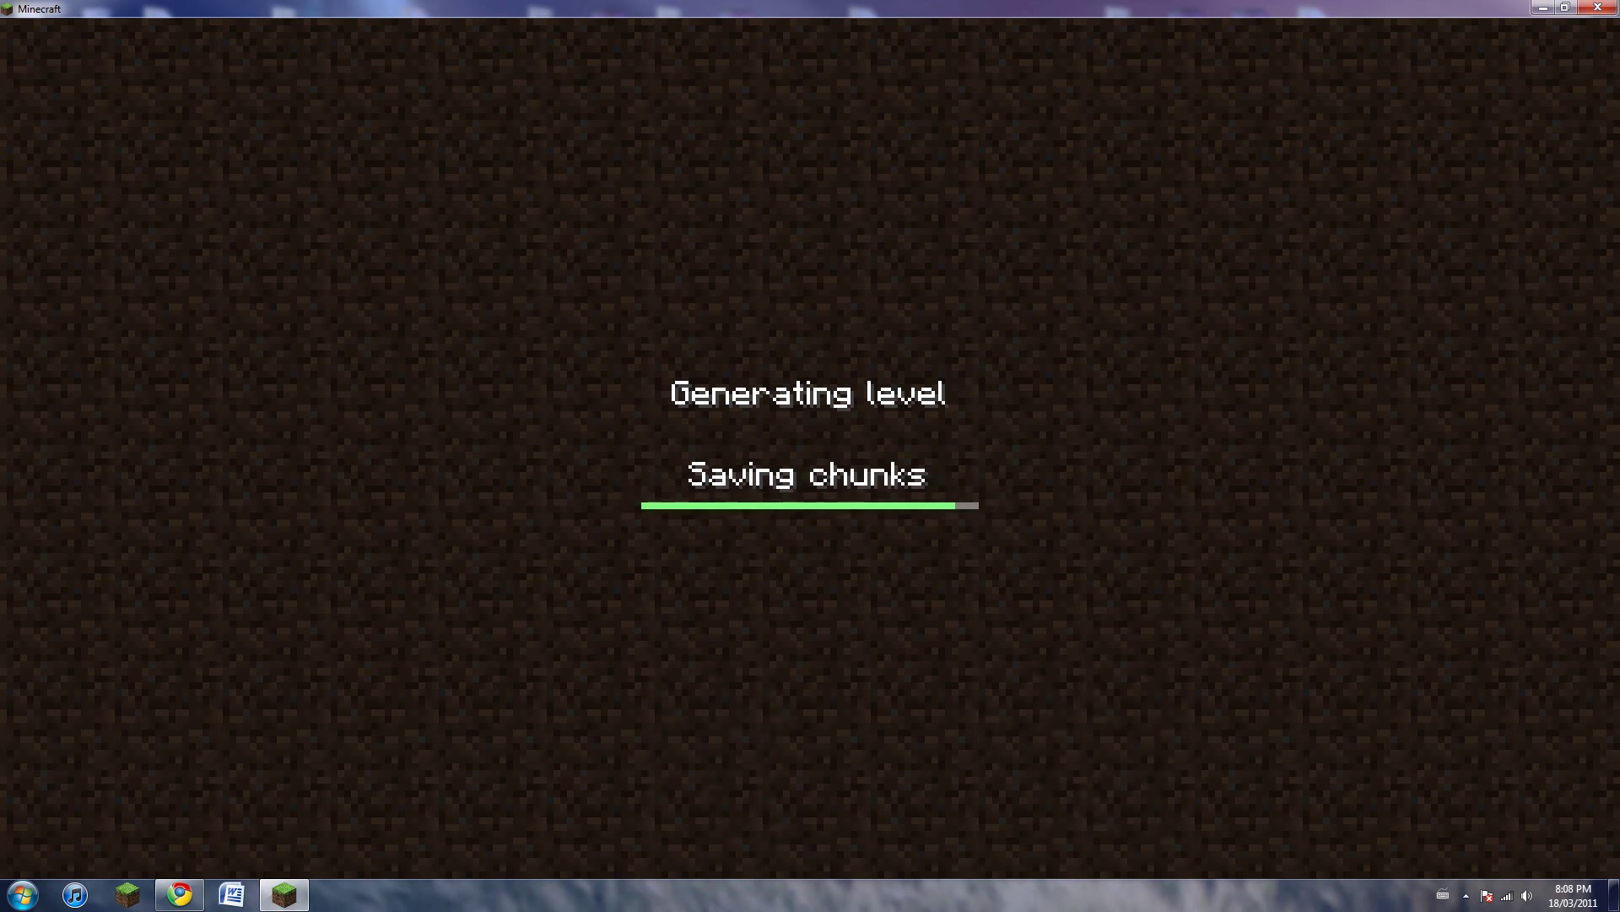
Walk past the trees, through the pond and toward the sandy pit, then pause to the game menu
{"action": "key", "text": "w"}
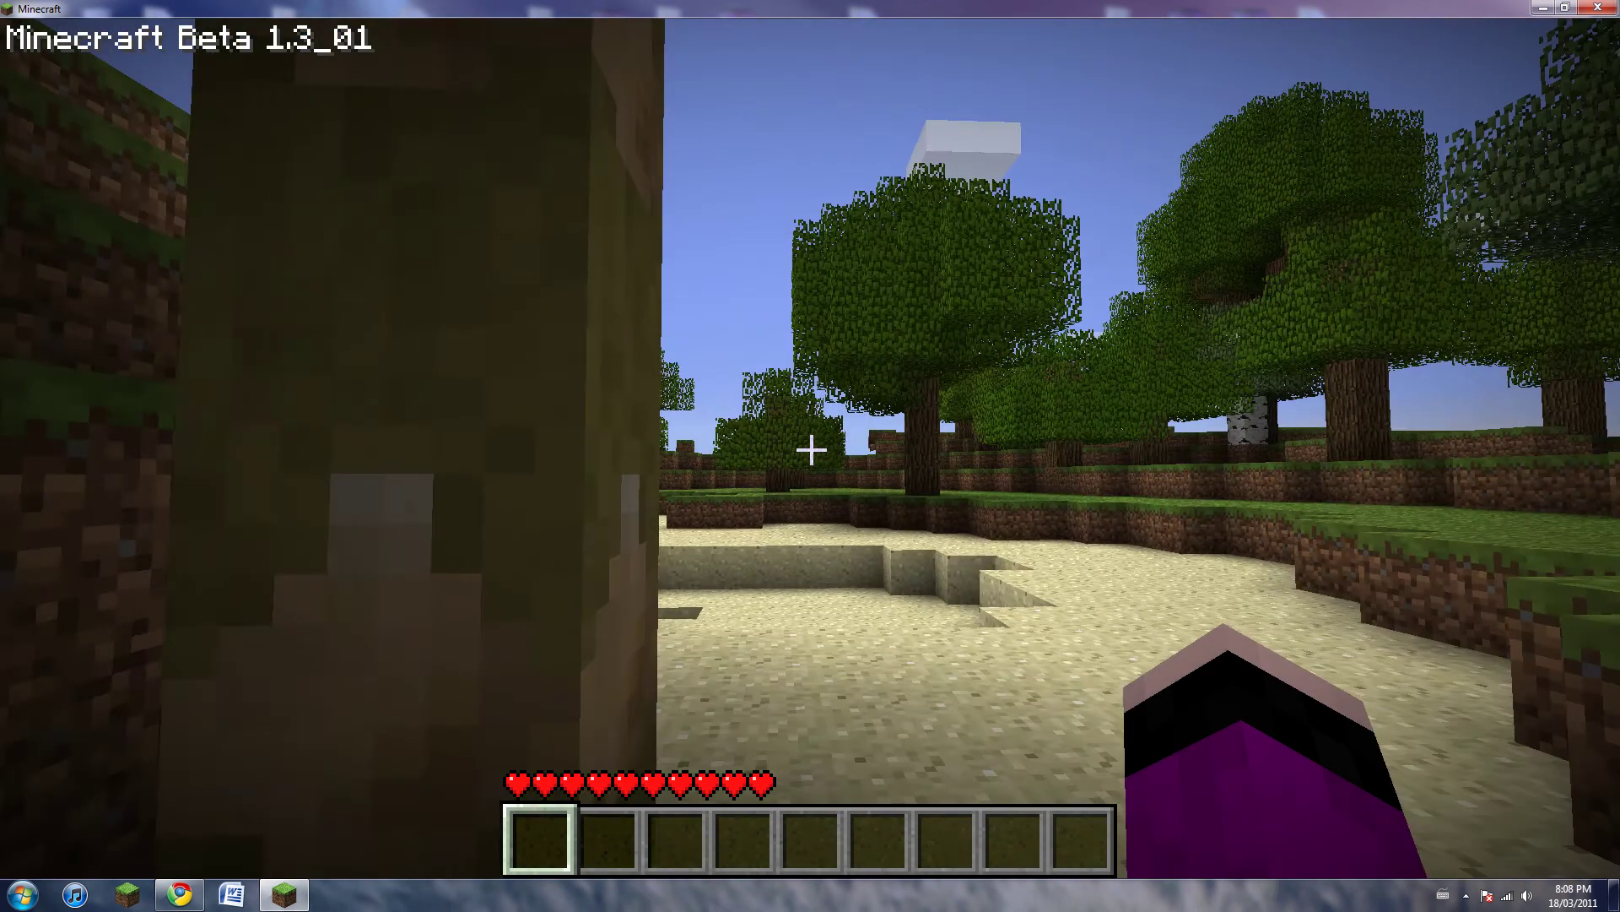
{"action": "key", "text": "w"}
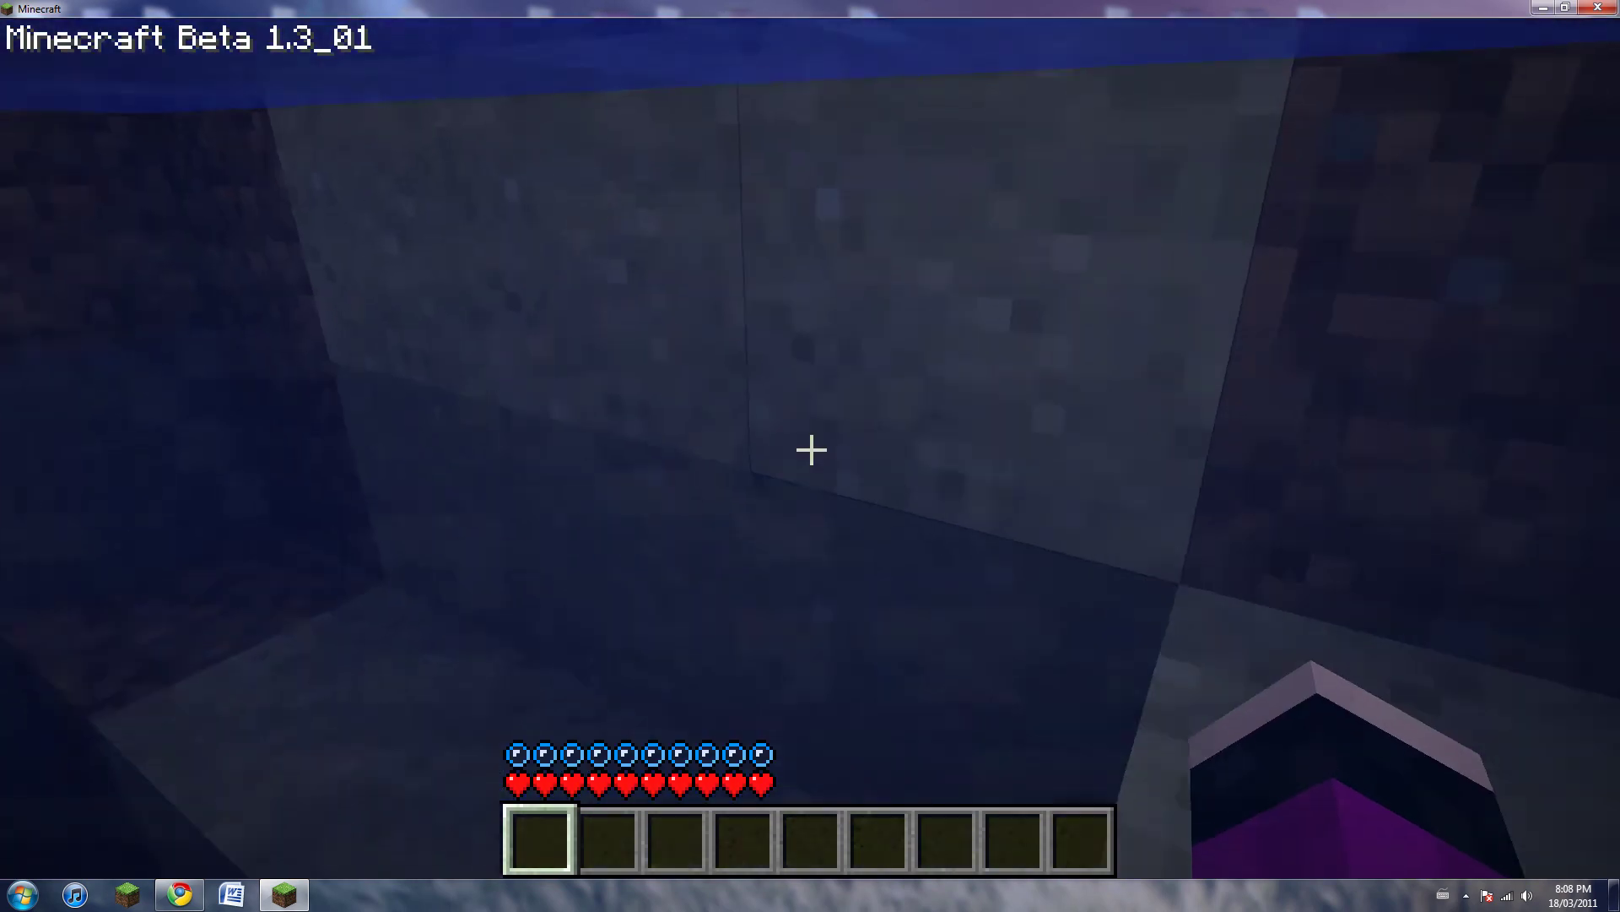
{"action": "key", "text": "w"}
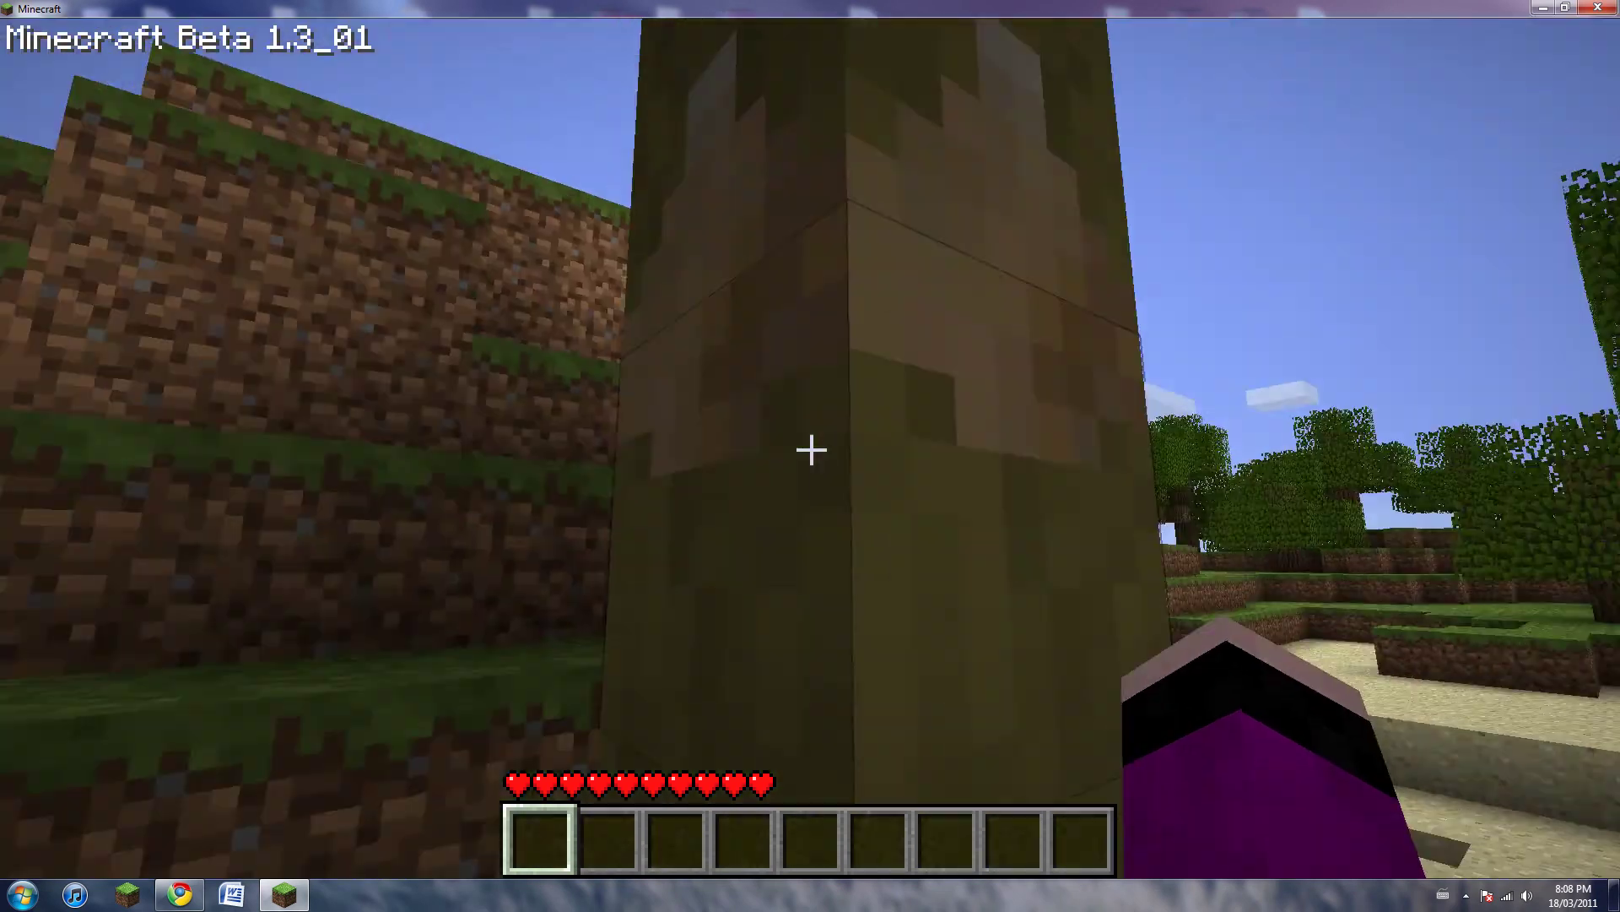
{"action": "key", "text": "w"}
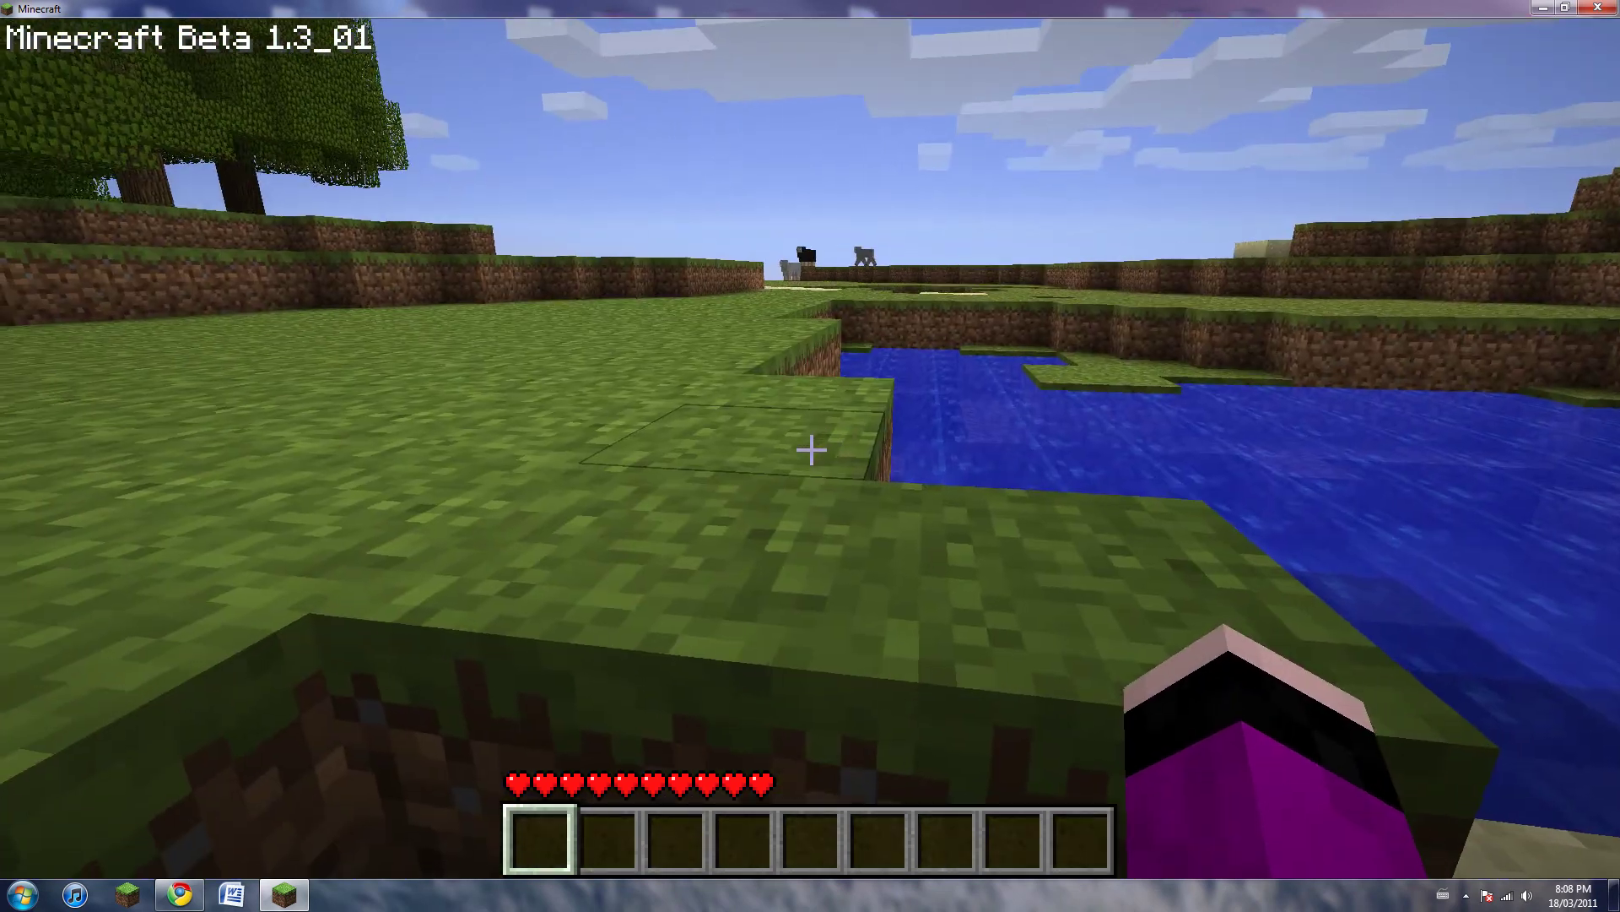
{"action": "key", "text": "w"}
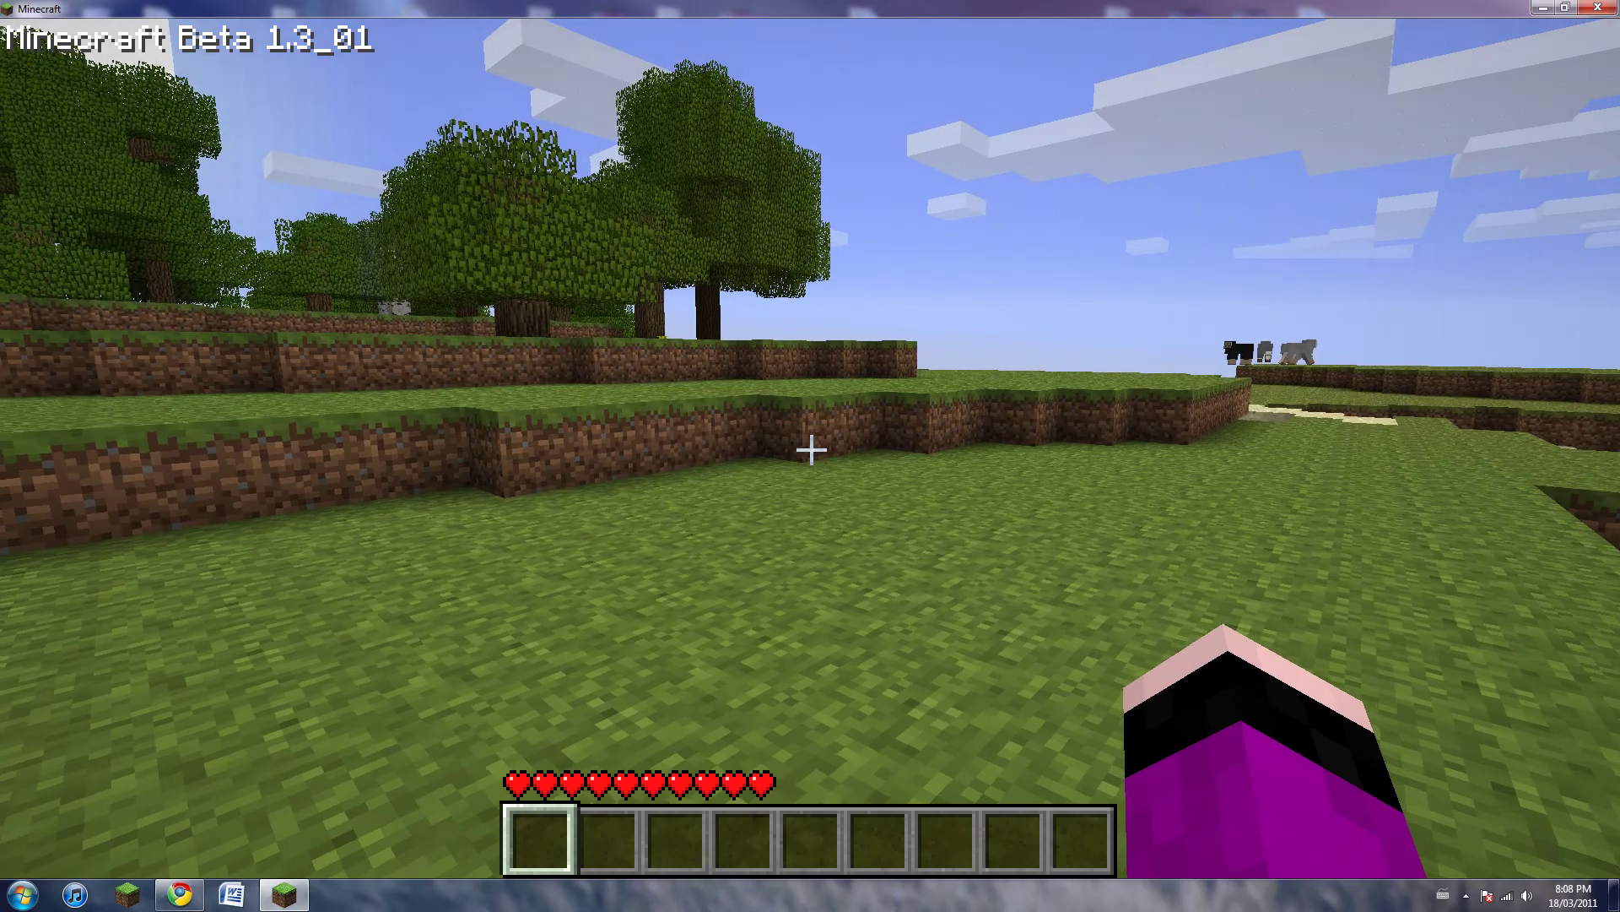
{"action": "key", "text": "w"}
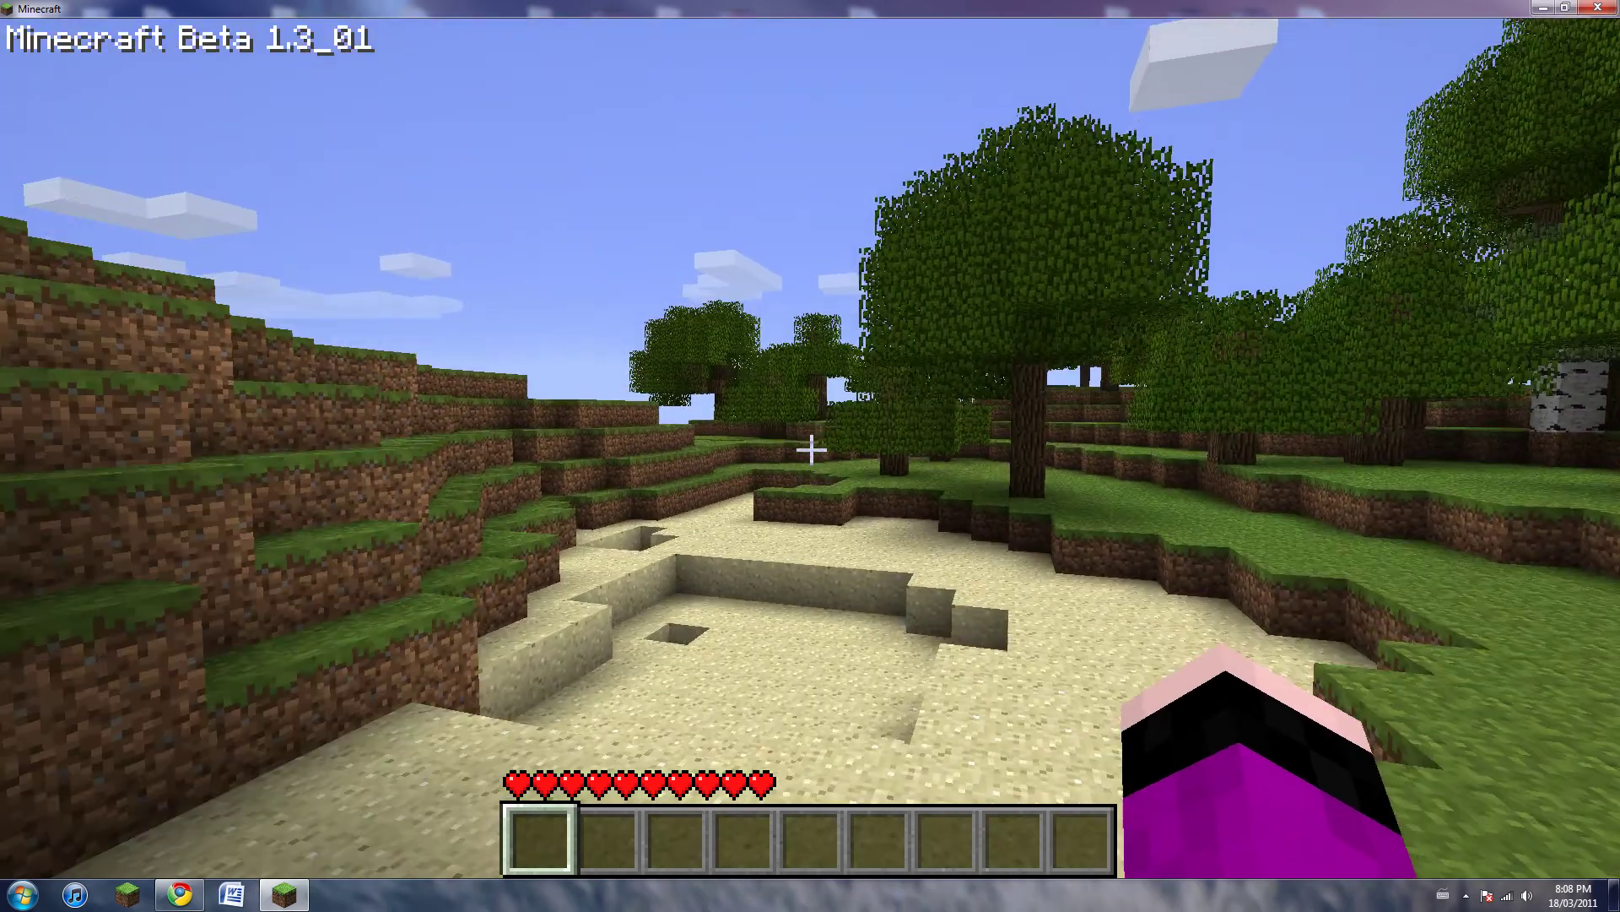
{"action": "key", "text": "w"}
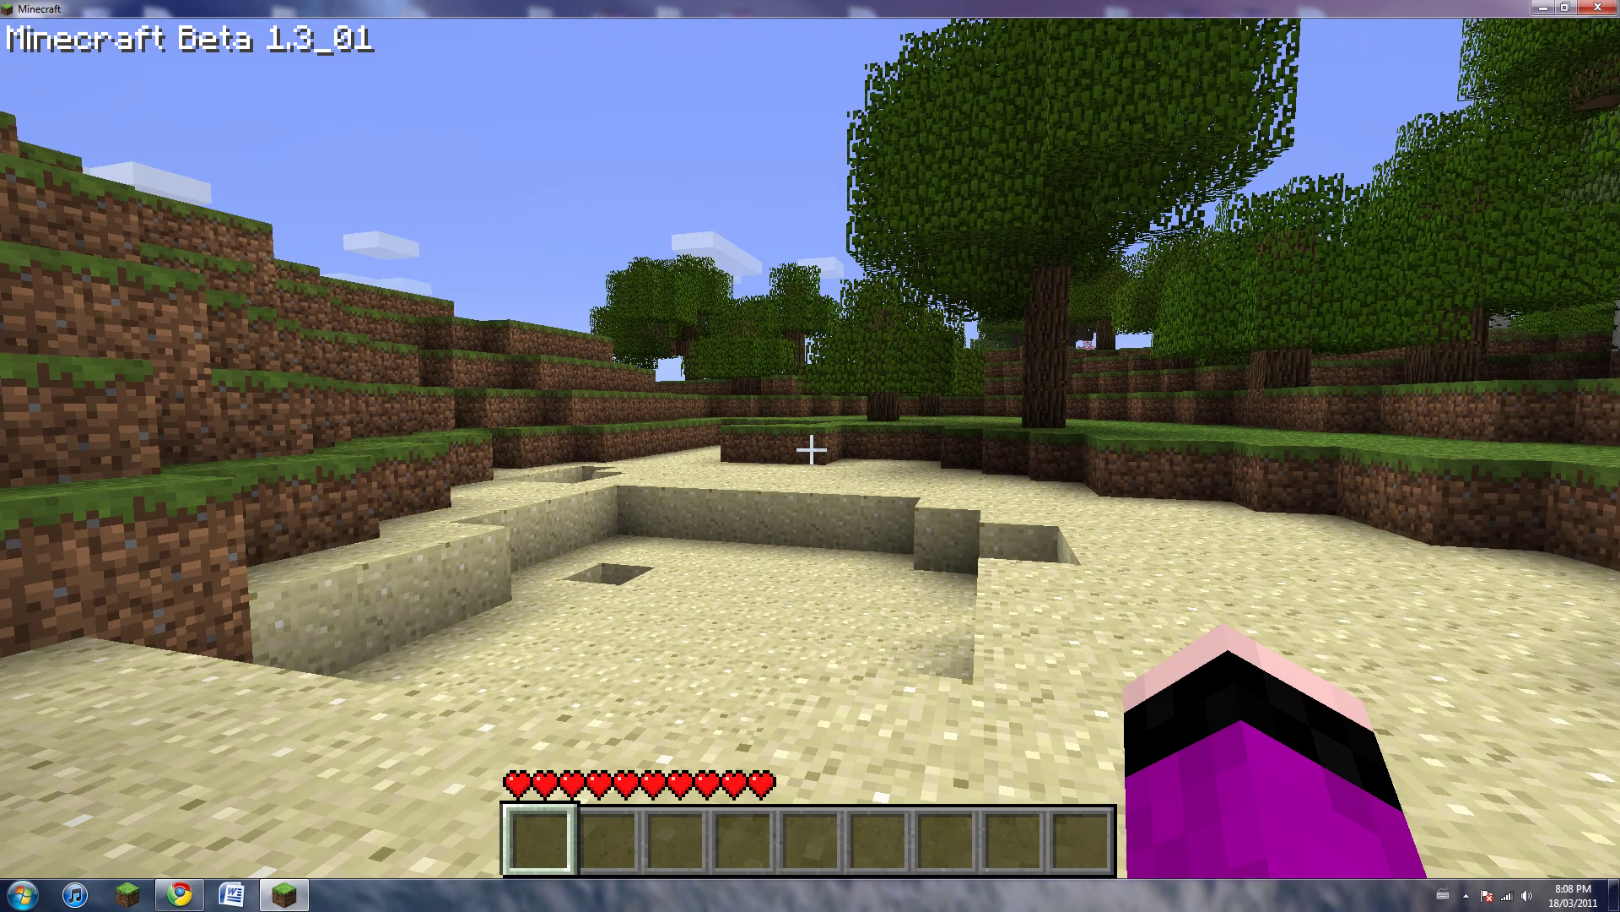
{"action": "key", "text": "Escape"}
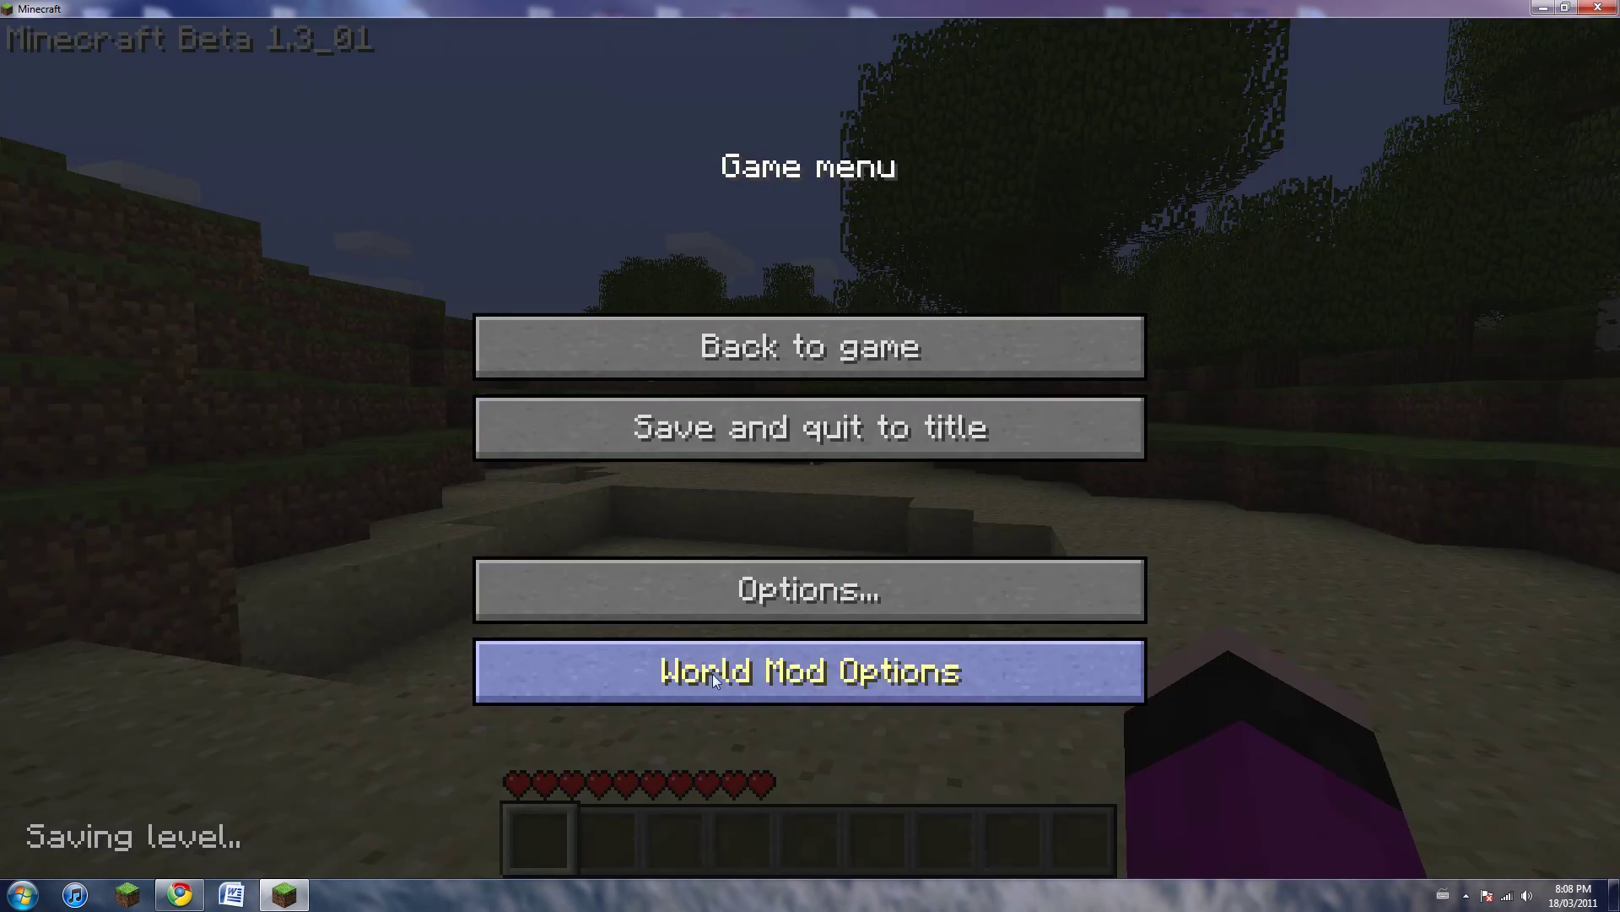
Raise the More Trees Palm Trees Max Size to 30 in World Mod Options
{"action": "left_click", "coordinate": [751, 674]}
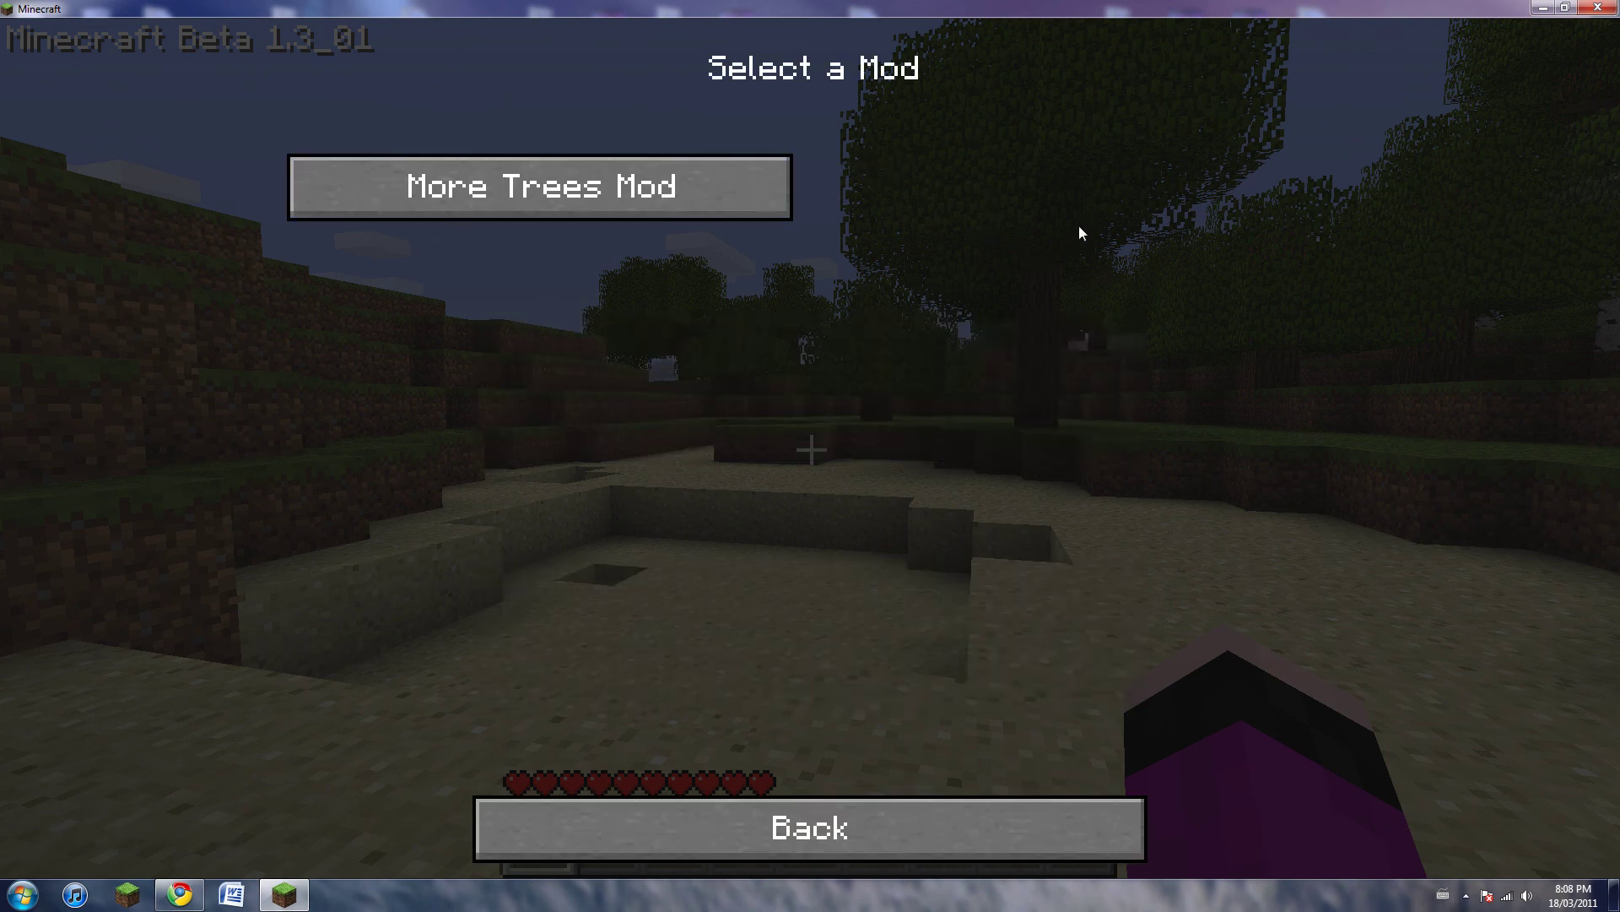
{"action": "left_click", "coordinate": [729, 191]}
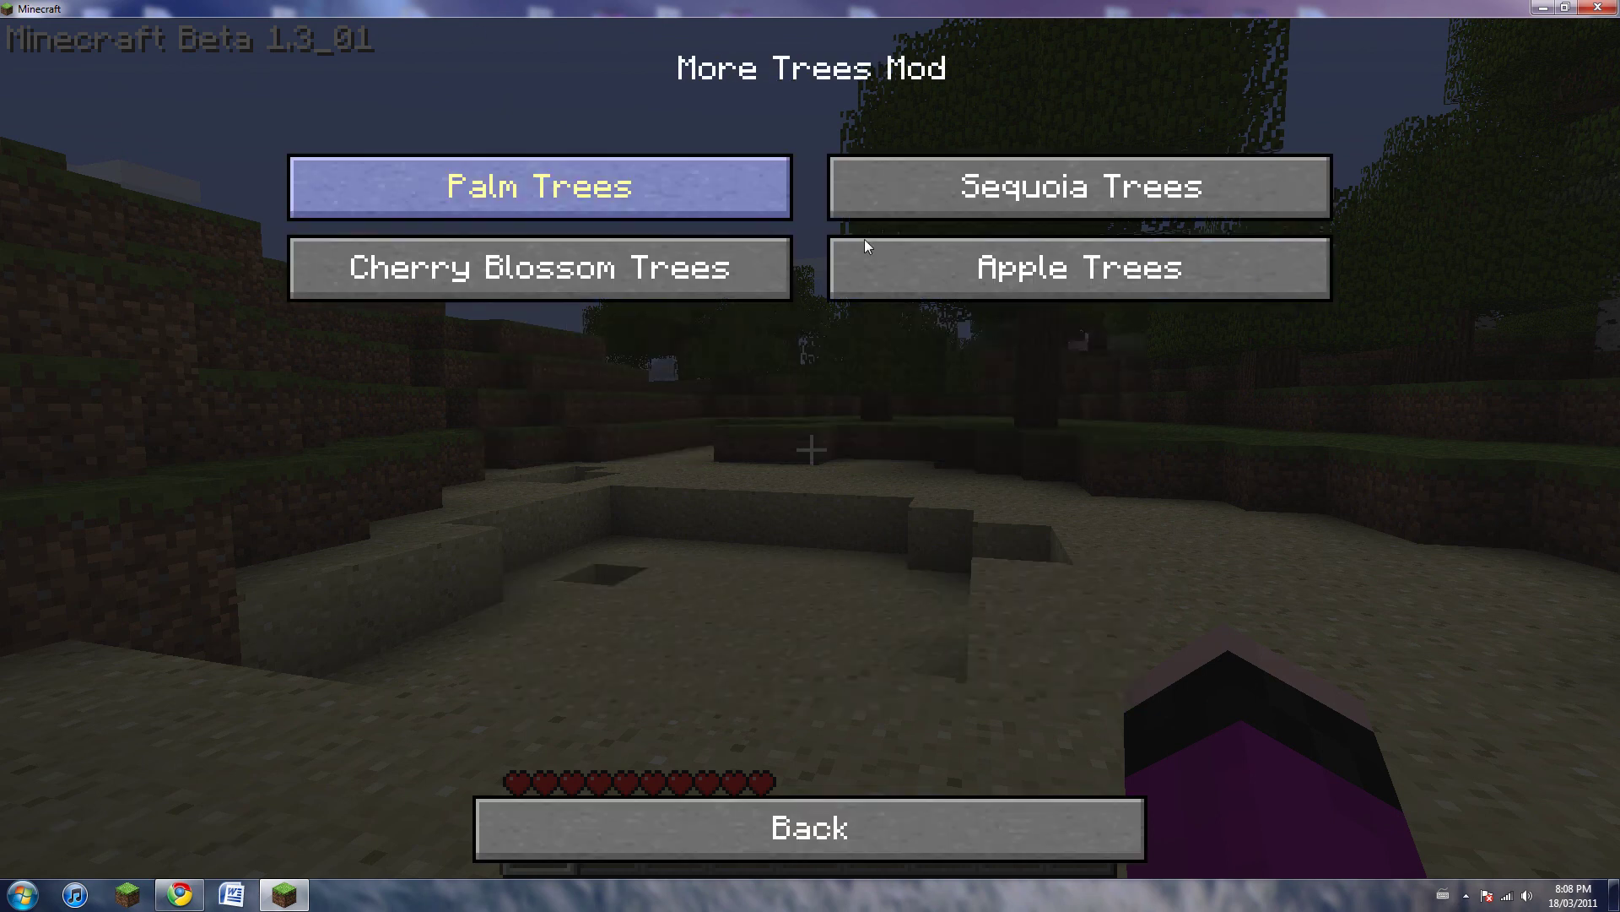
{"action": "left_click", "coordinate": [593, 181]}
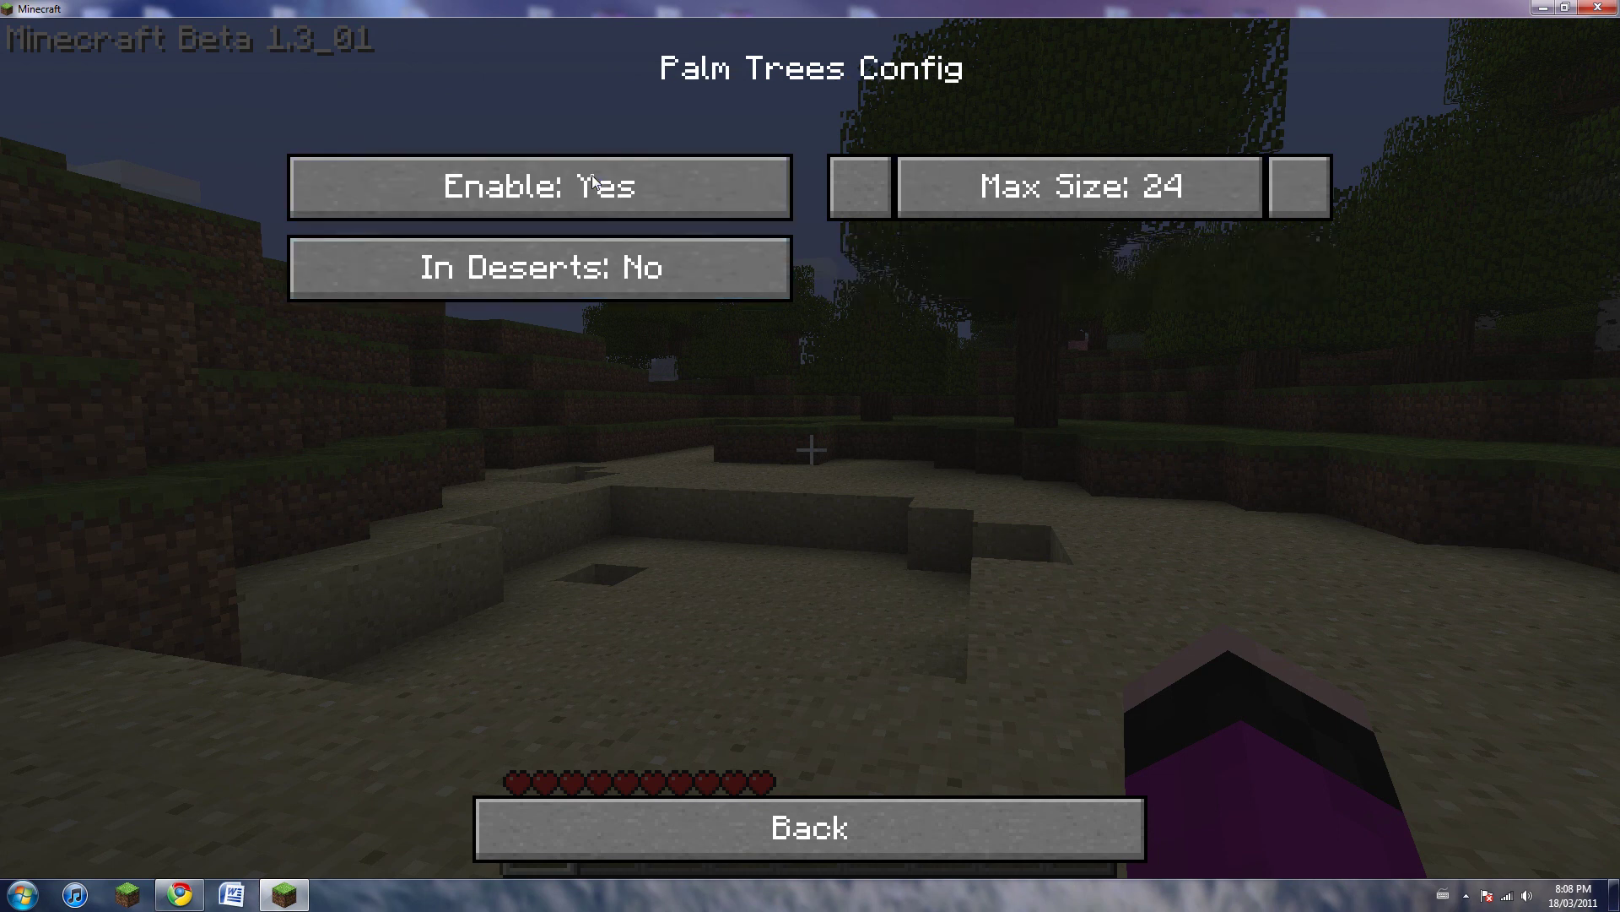
{"action": "left_click", "coordinate": [1310, 187]}
{"action": "left_click", "coordinate": [1310, 187]}
Back out of the mod menus, resume the game and walk toward the sand pit
{"action": "left_click", "coordinate": [820, 830]}
{"action": "left_click", "coordinate": [816, 848]}
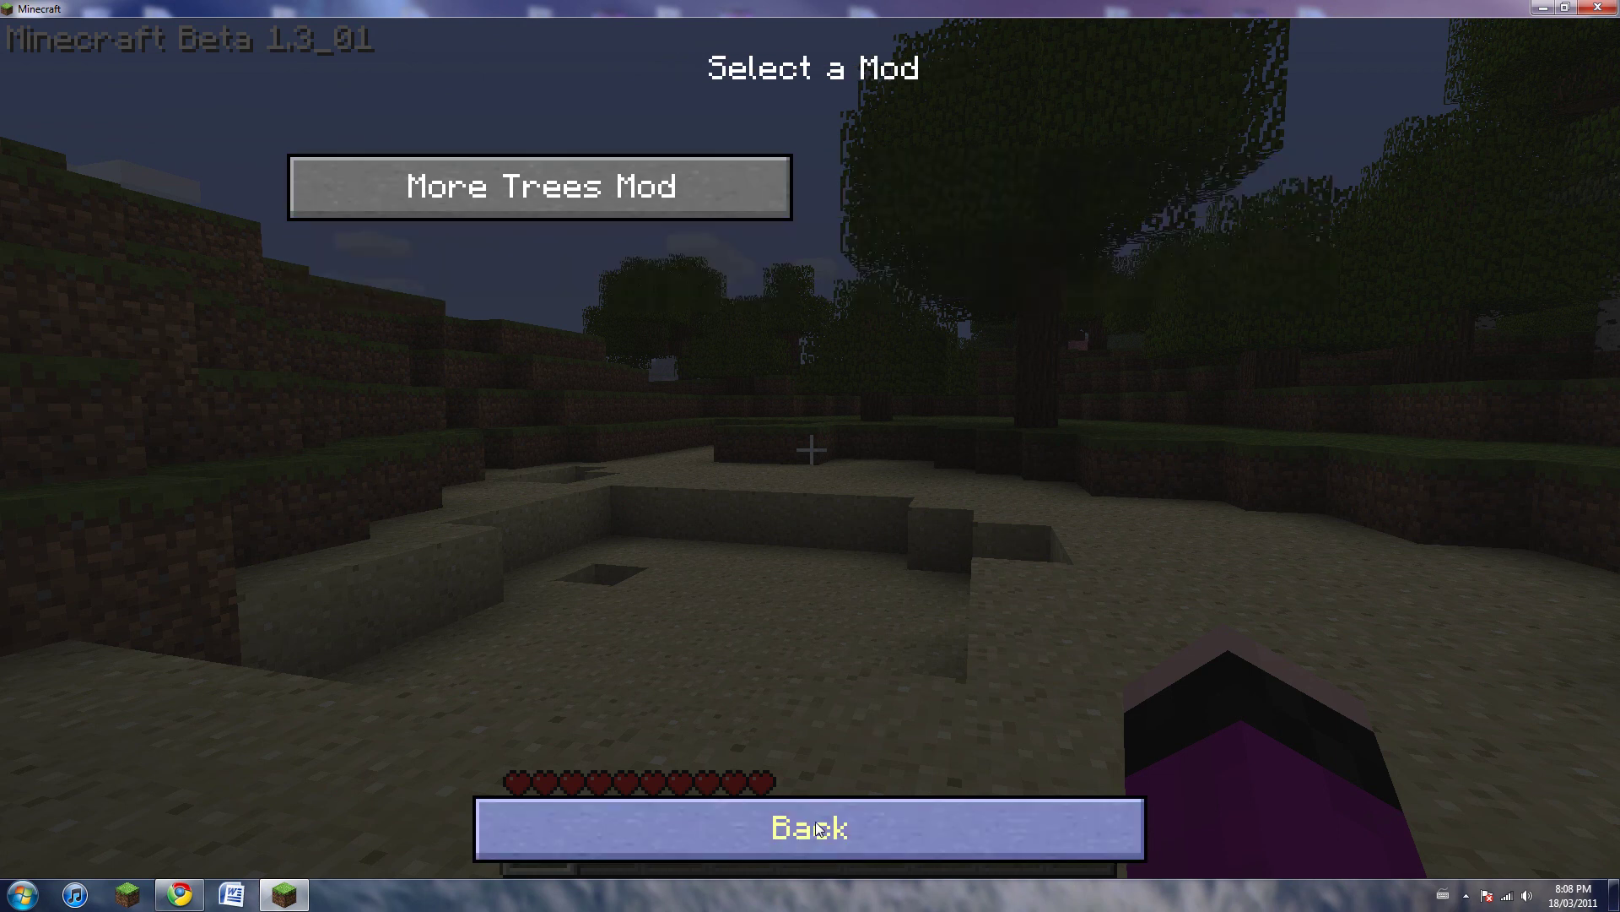
{"action": "left_click", "coordinate": [815, 823]}
{"action": "left_click", "coordinate": [815, 345]}
{"action": "key", "text": "w"}
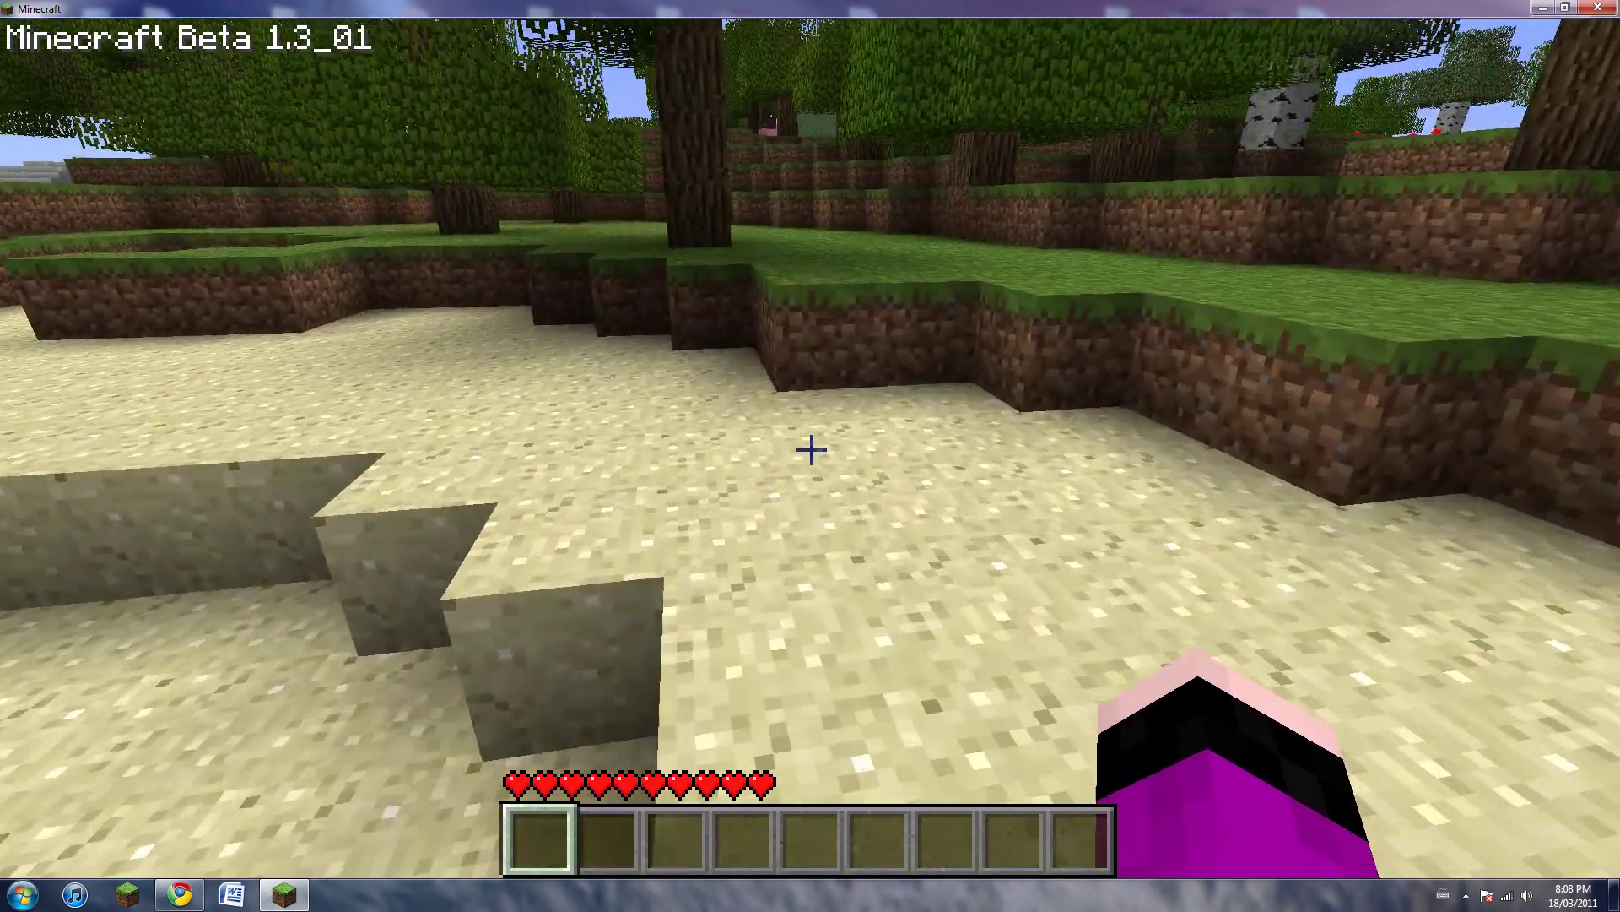
Dig out sand blocks in the pit and collect the dropped sand
{"action": "key", "text": "w"}
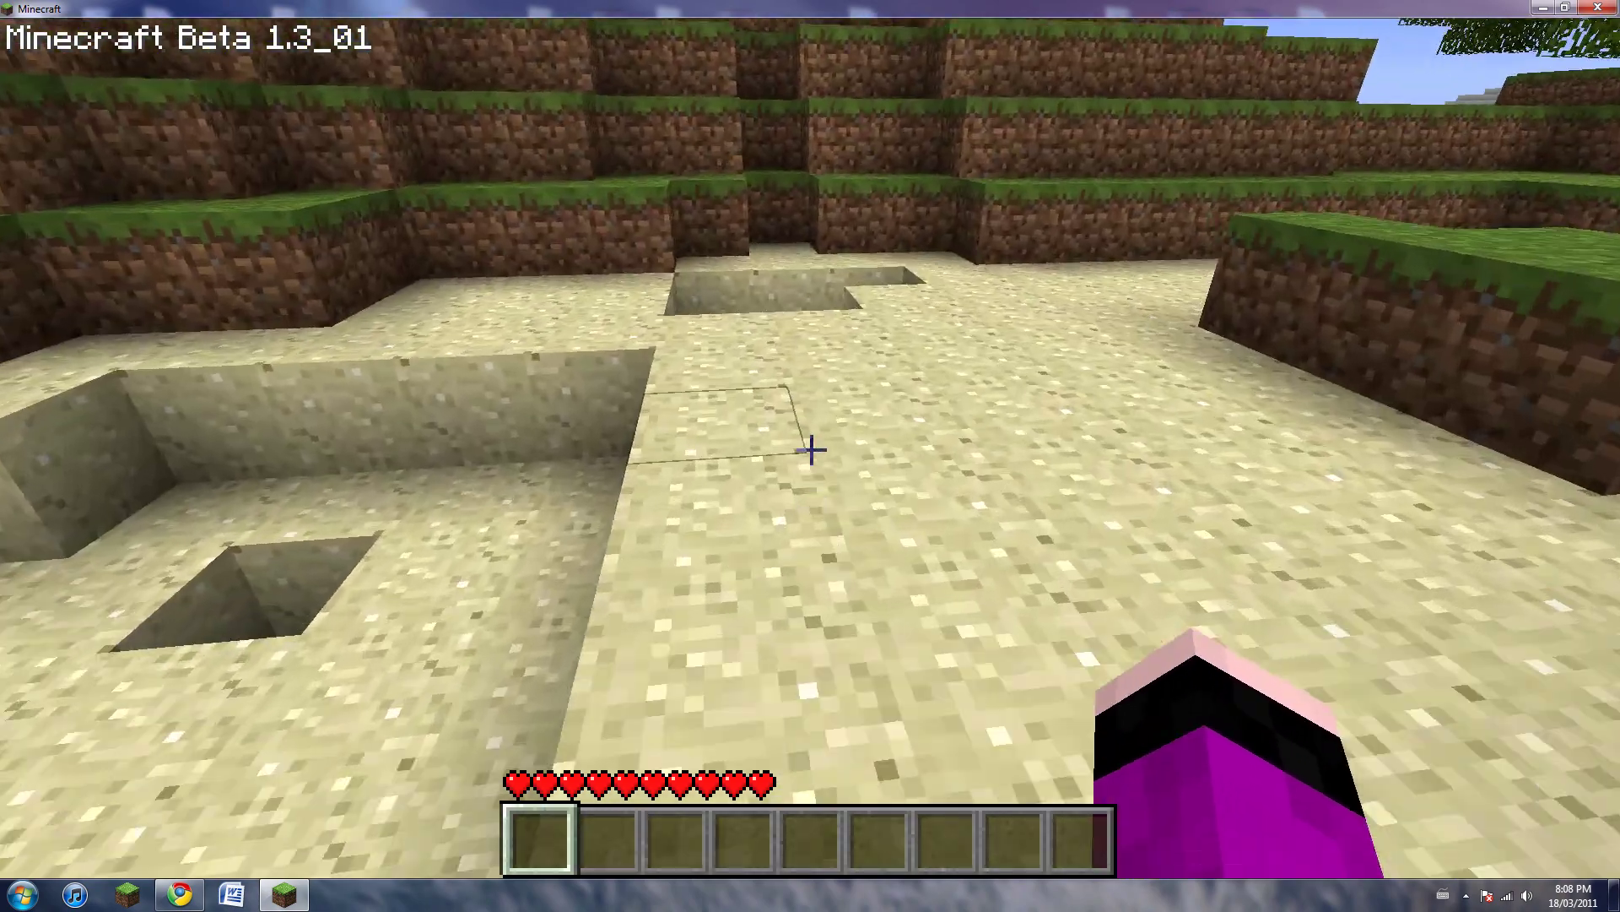
{"action": "key", "text": "w"}
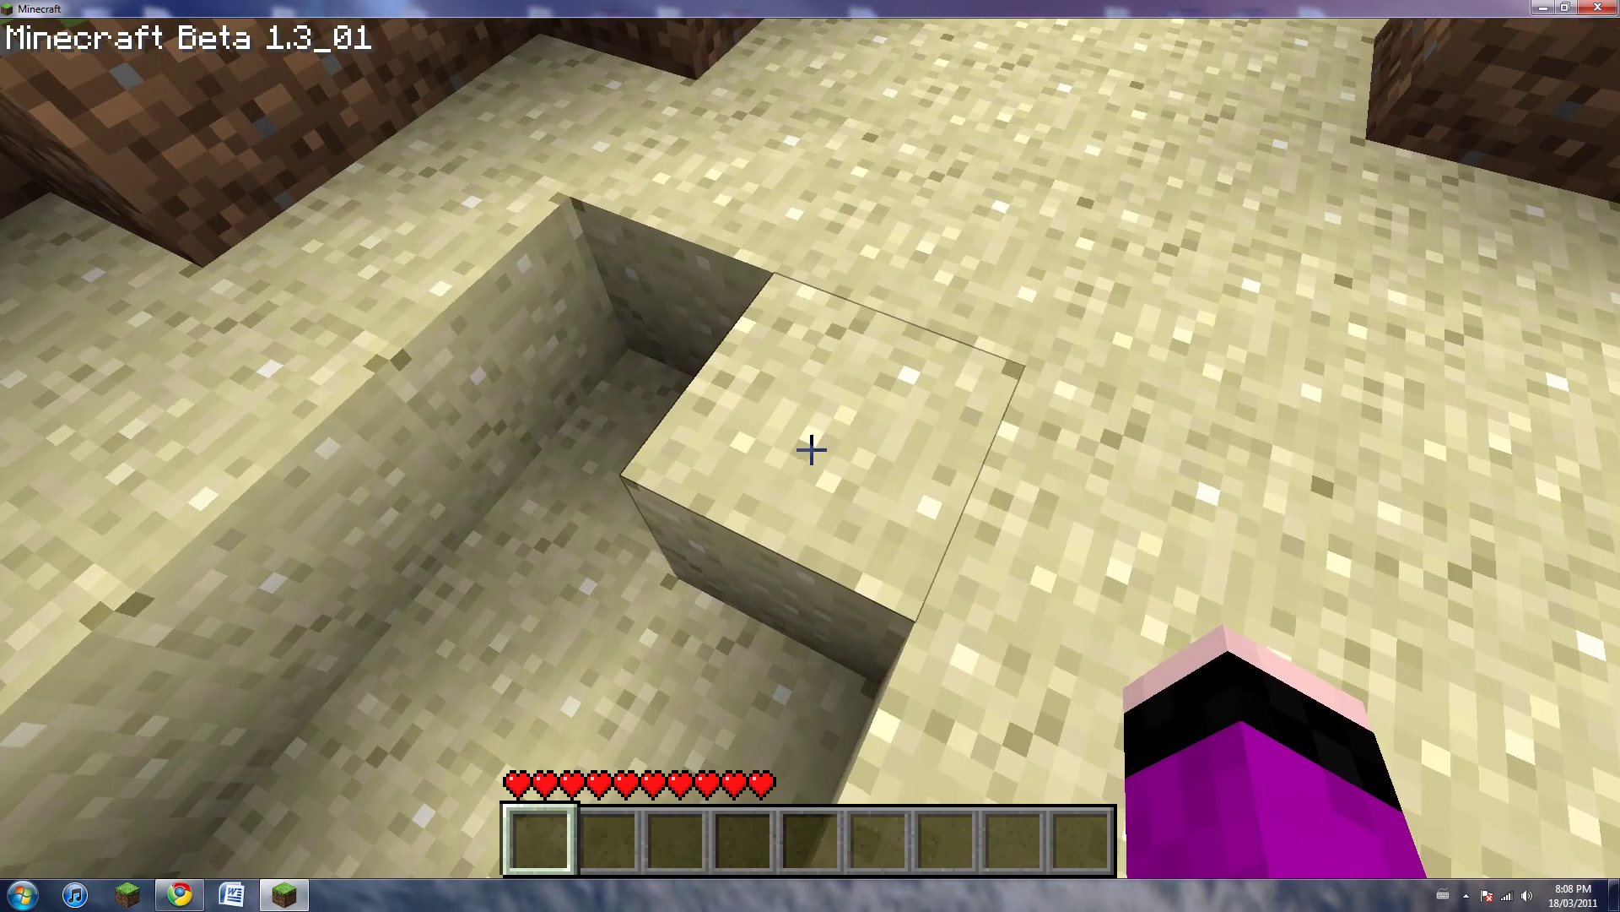
{"action": "left_click_drag", "start_coordinate": [810, 449], "coordinate": [810, 449]}
{"action": "key", "text": "w"}
{"action": "key", "text": "space"}
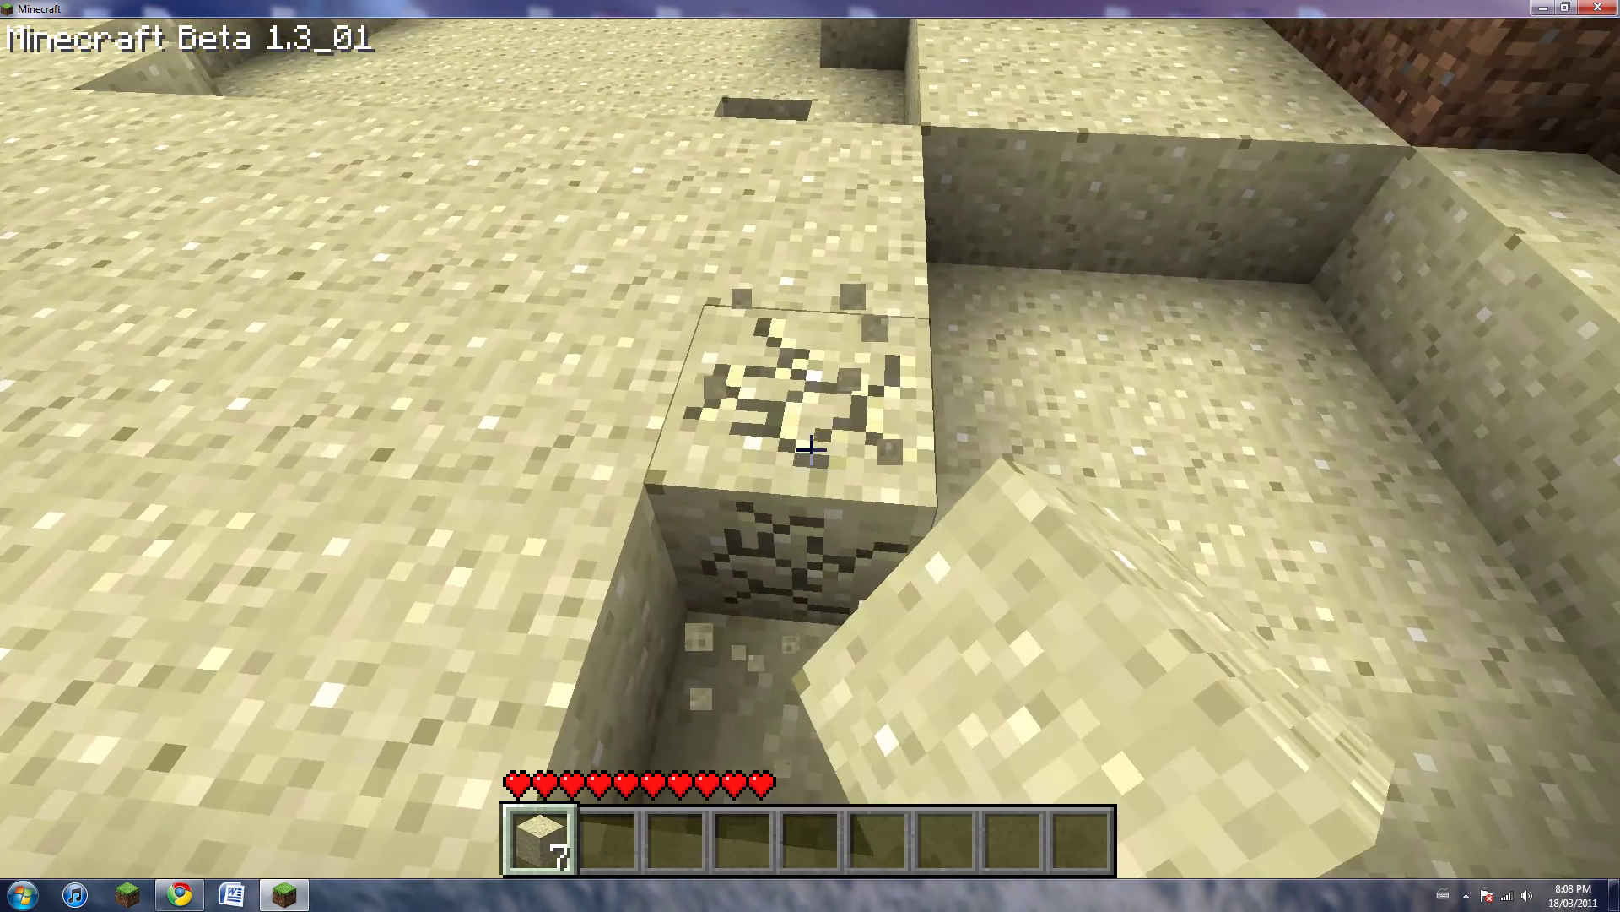
{"action": "left_click_drag", "start_coordinate": [810, 449], "coordinate": [810, 449]}
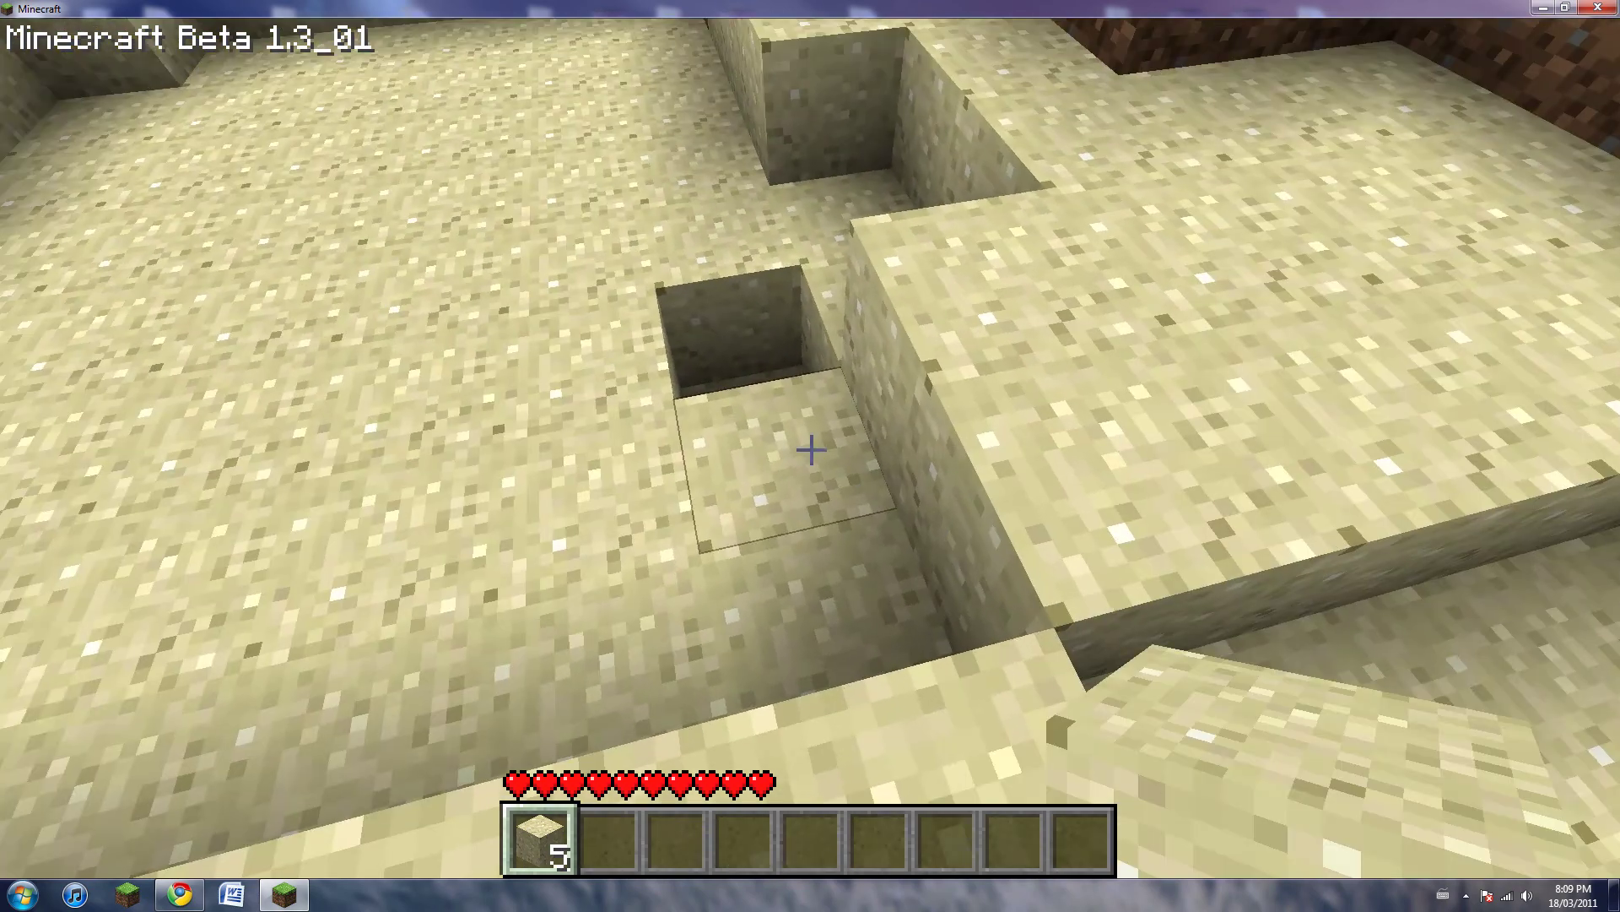